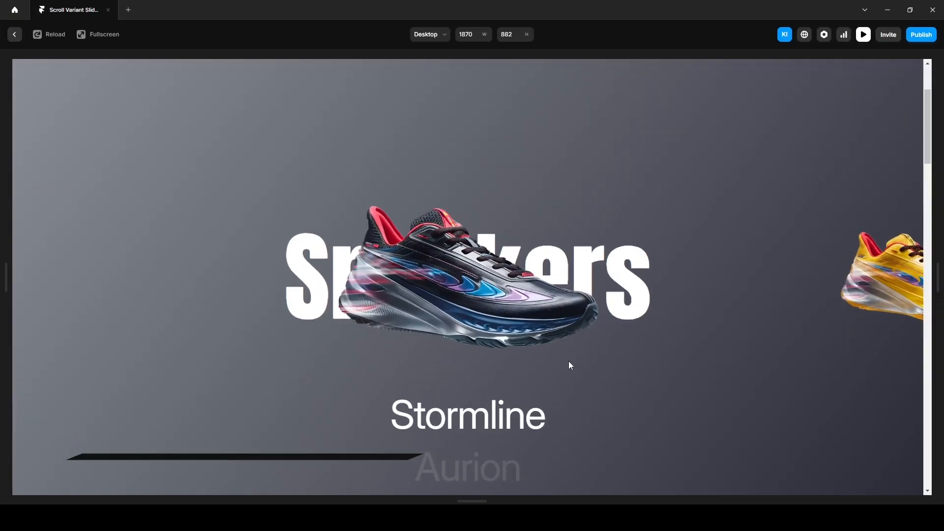
- Play through the sneaker slider preview to examine how its images and names change on scroll
scroll(569, 362, down, 5)
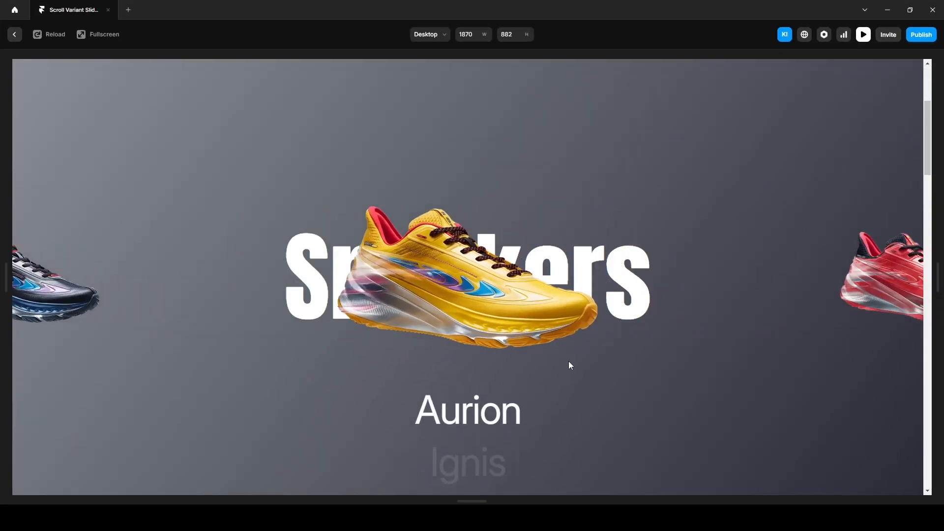
scroll(569, 365, down, 5)
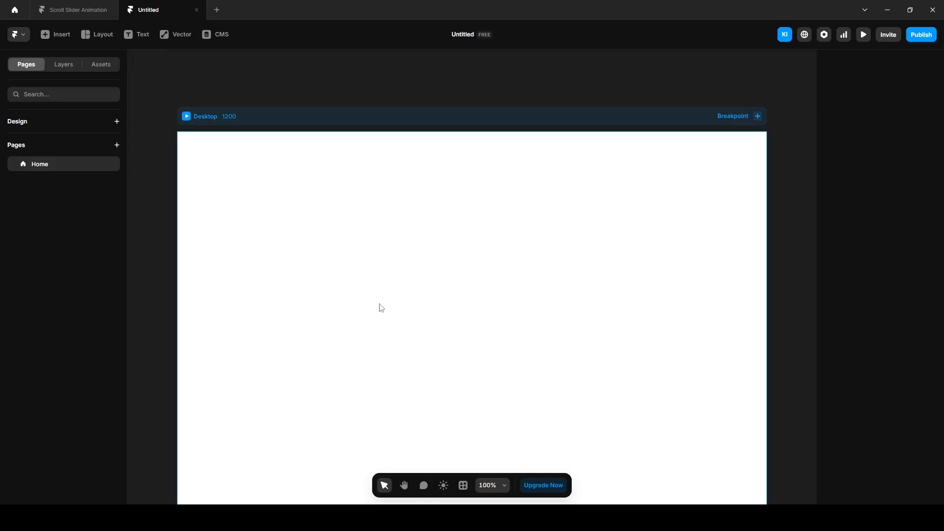
- Add a vertical stack layout to the Desktop breakpoint of the Home page
click(63, 65)
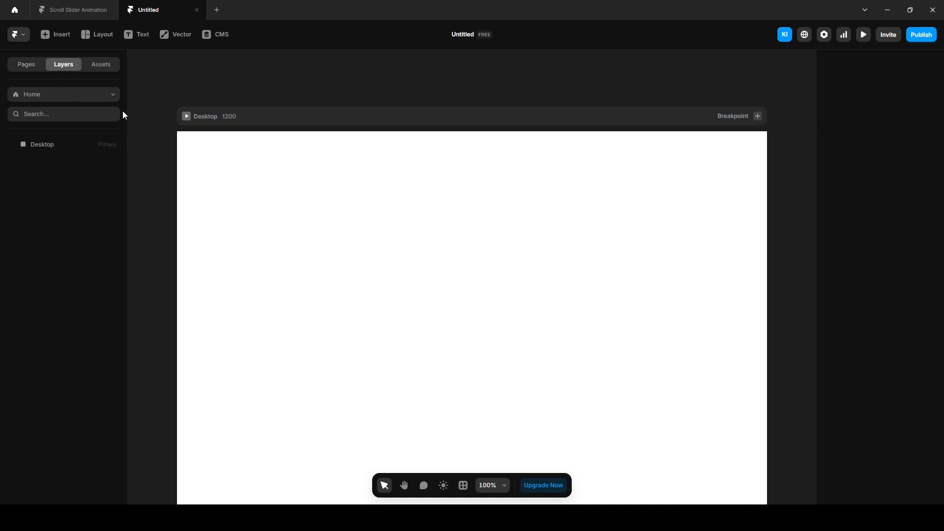
click(66, 145)
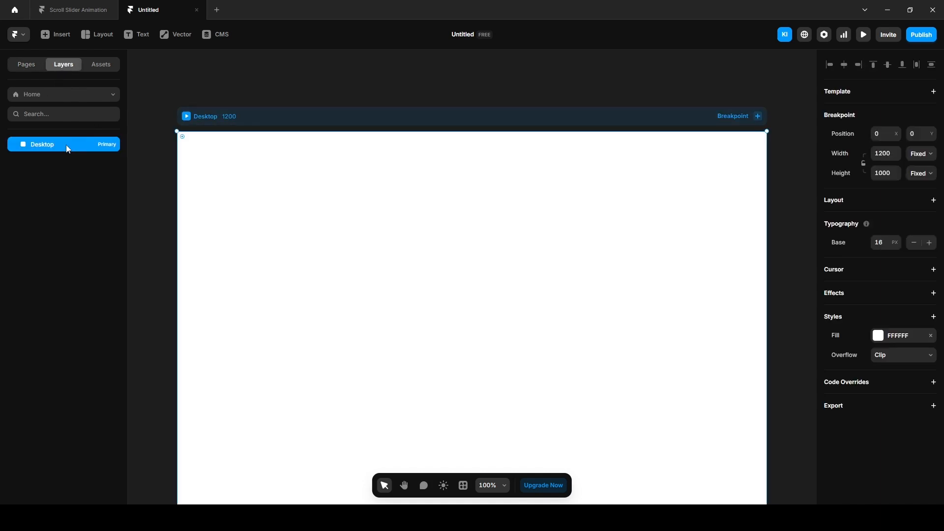
click(849, 206)
key(shift+1)
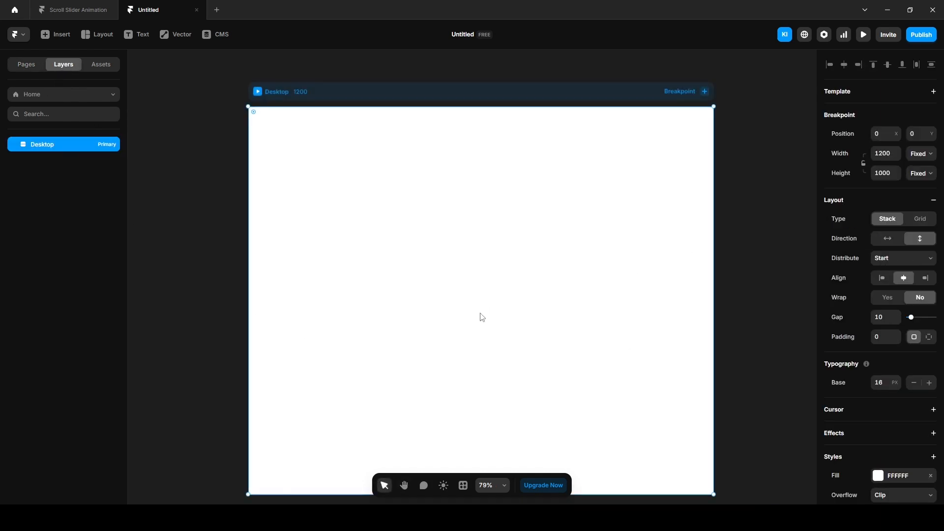
- Draw a frame inside Desktop and size it to Fill width and 100vh viewport height
key(f)
drag(296, 147, 670, 416)
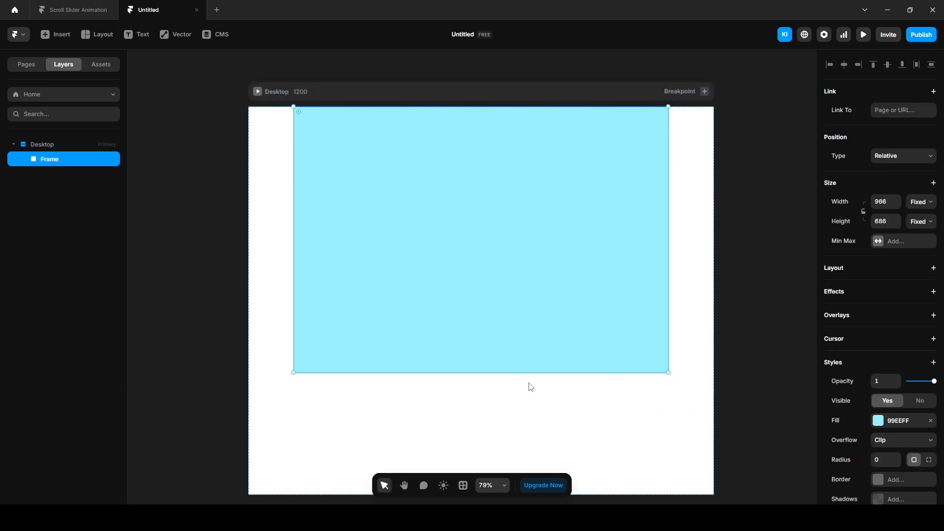
click(920, 202)
click(916, 239)
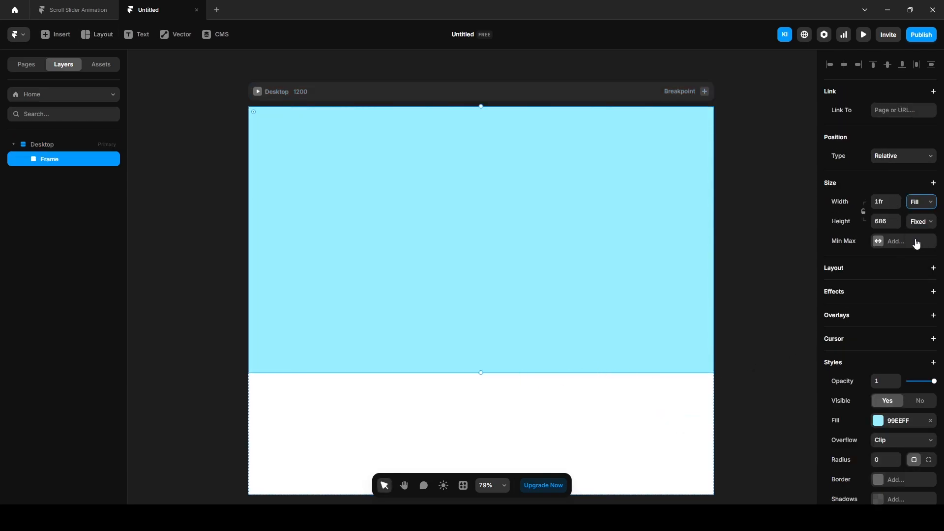
click(921, 221)
click(922, 282)
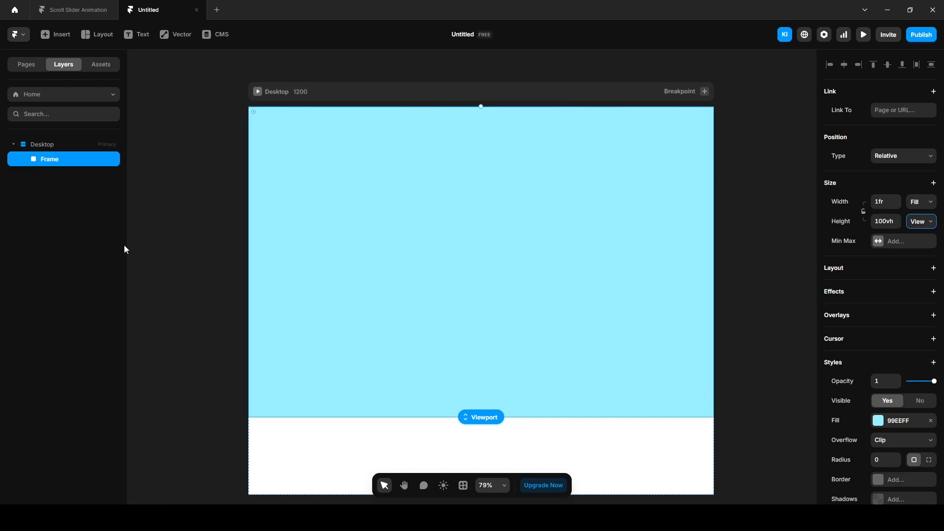
- Turn the new frame into a component named Content
right_click(51, 164)
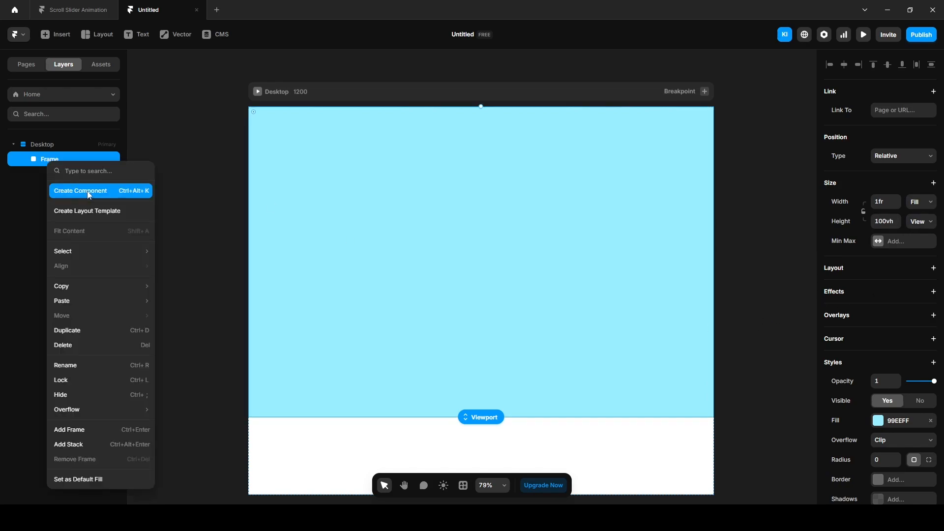
click(89, 194)
text(Co)
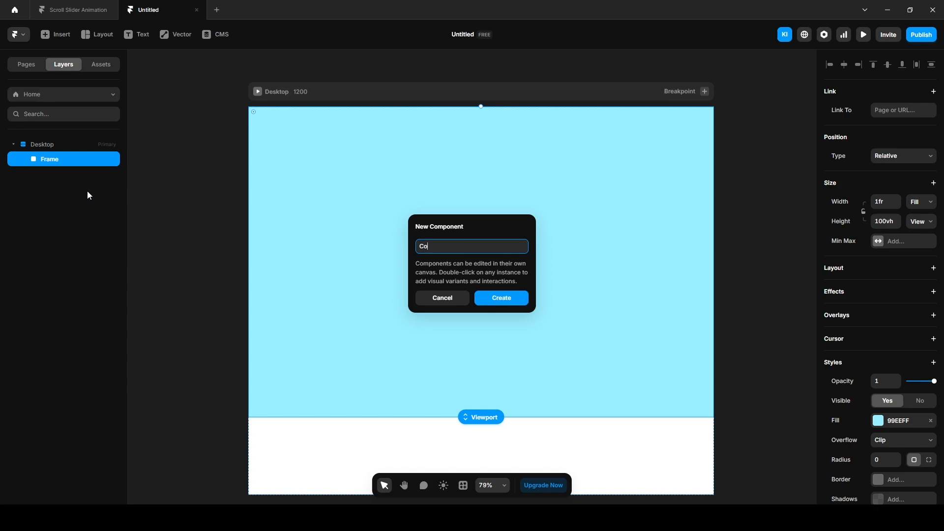
text(ntent)
key(Return)
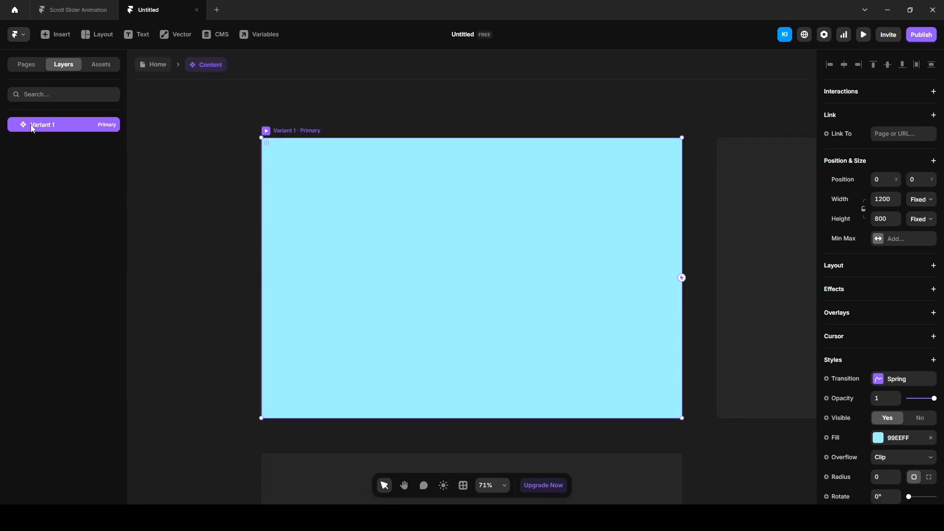
- Add a stack layout to Variant 1 and give it a linear gradient fill running diagonally from the upper-left corner
click(835, 266)
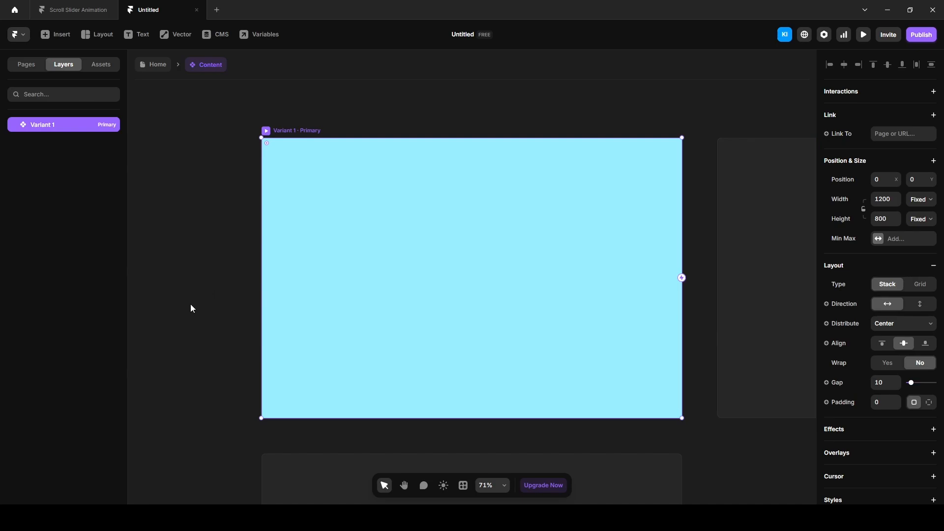
scroll(873, 383, down, 4)
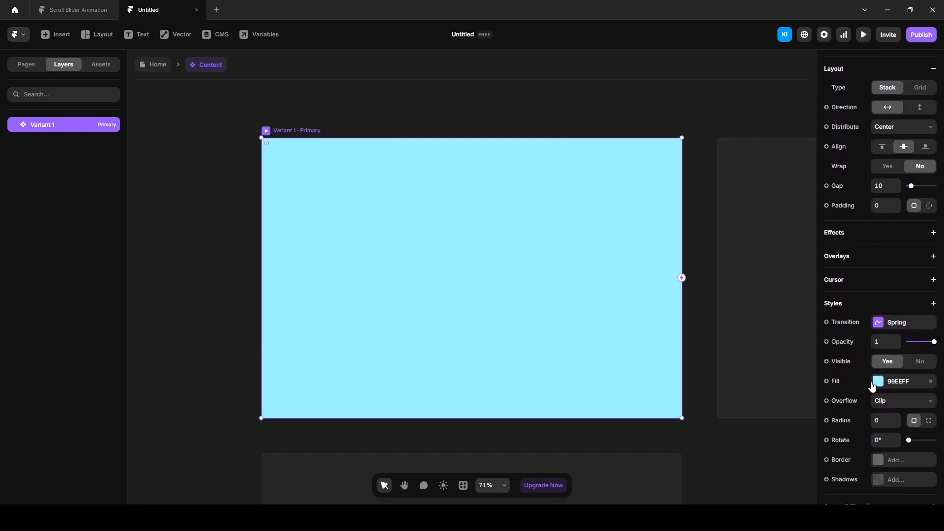
click(878, 381)
click(722, 336)
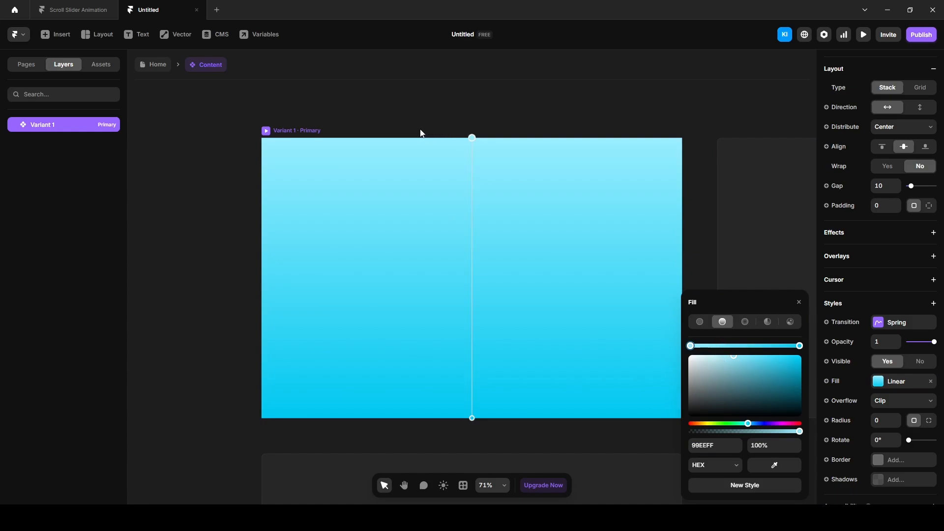
drag(473, 131, 342, 181)
- Set the gradient's start colour to 898D95 and its end colour to 2B2C37
click(719, 441)
text(898D95)
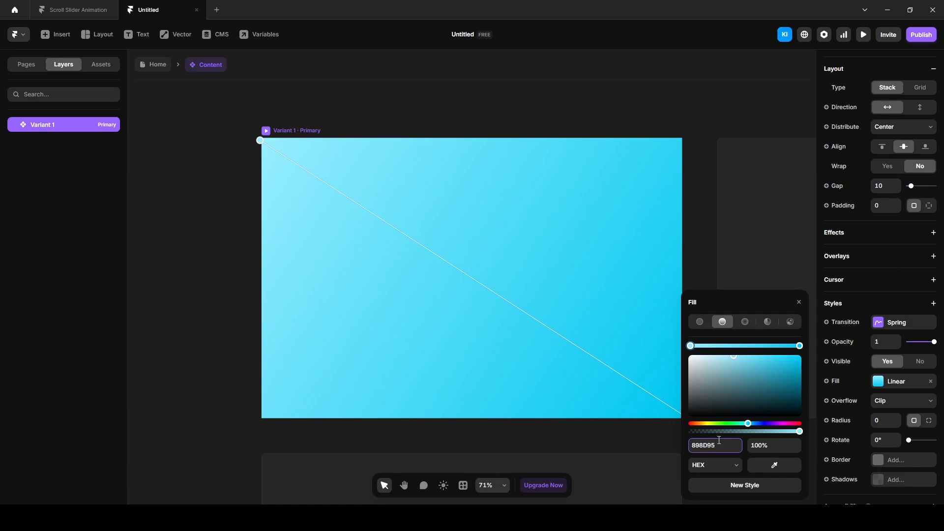
key(Return)
click(800, 346)
click(737, 439)
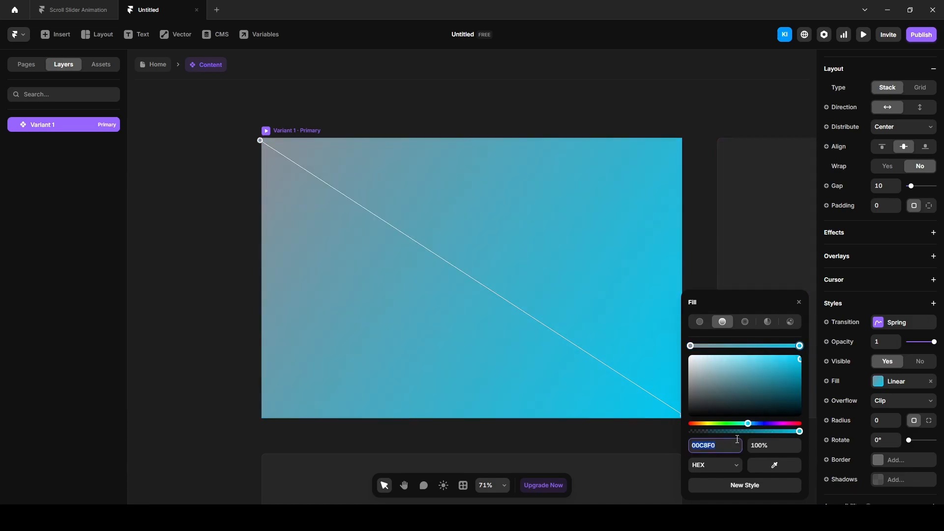
text(2B2C37)
key(Return)
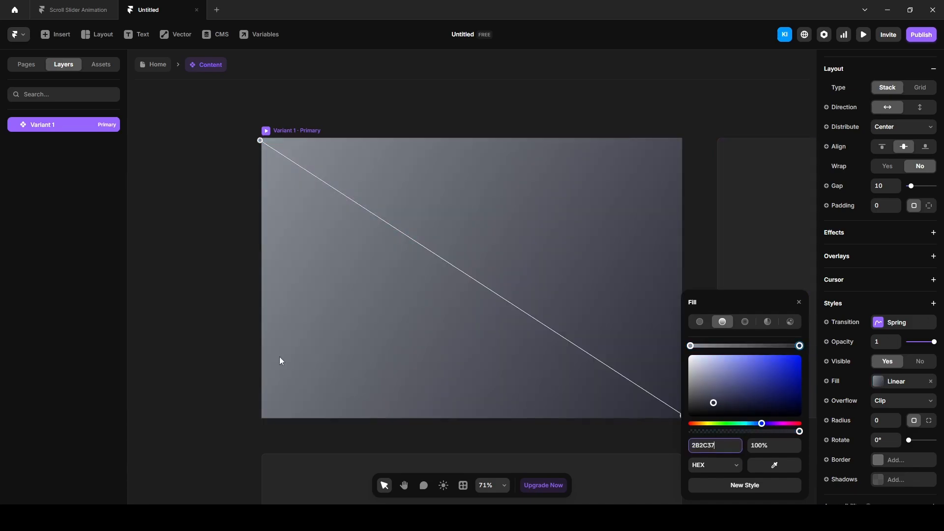
click(432, 255)
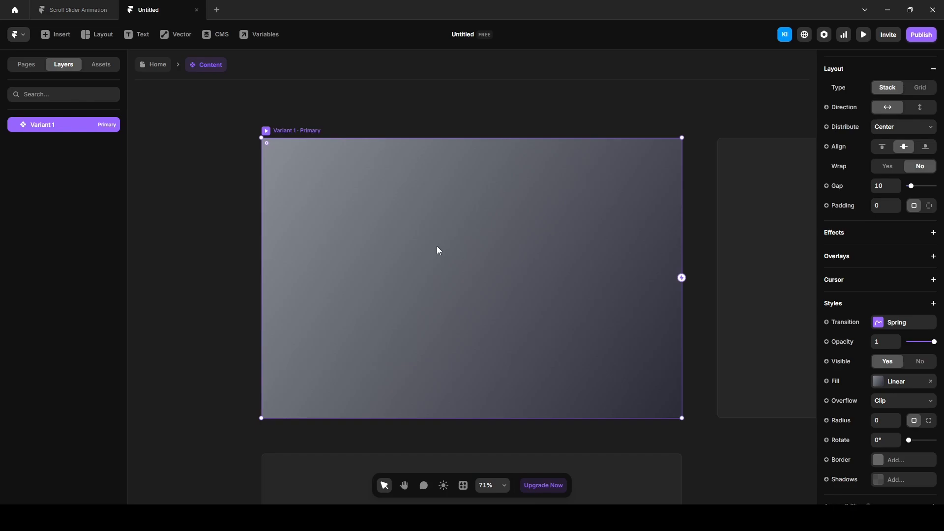
- Add the text "Sneakers" to Variant 1 and set its font to Anton
key(t)
click(437, 246)
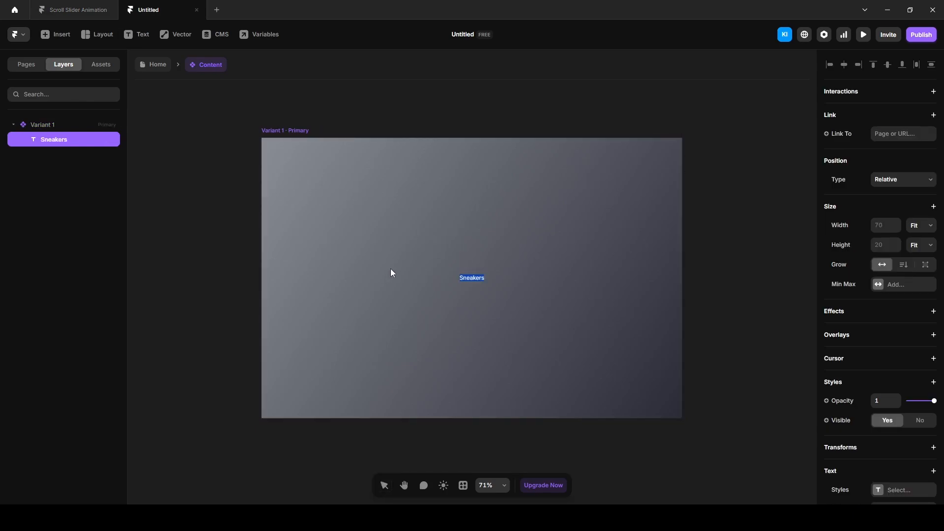
scroll(880, 334, down, 4)
click(883, 315)
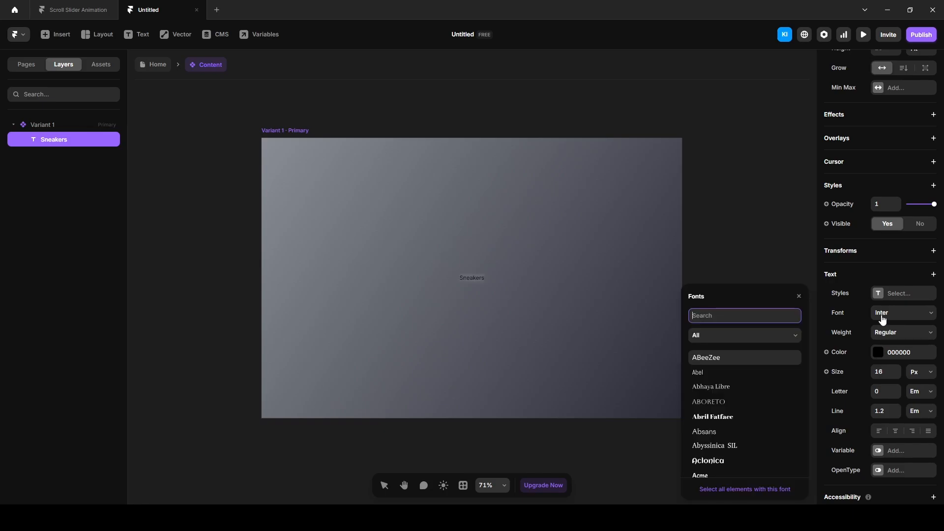
text(anto)
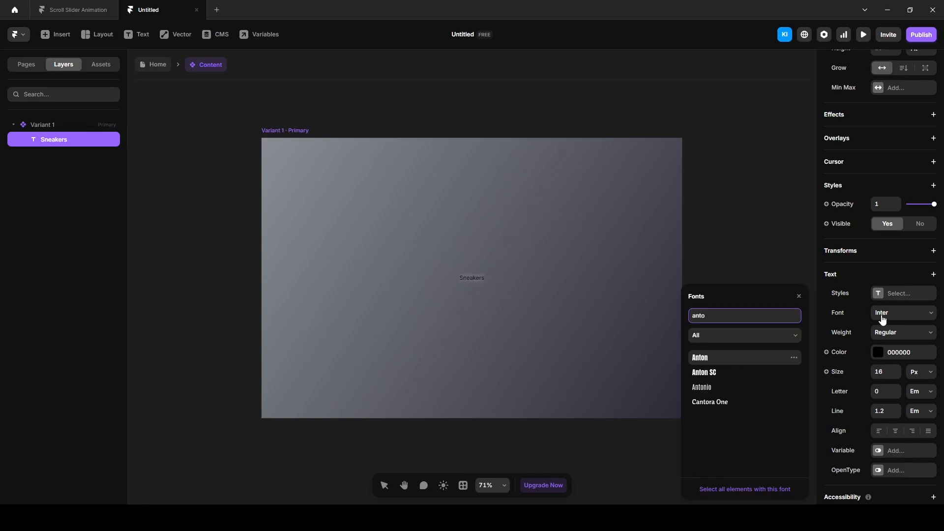
key(Return)
- Set the Sneakers text to size 200 px and colour it white
click(880, 389)
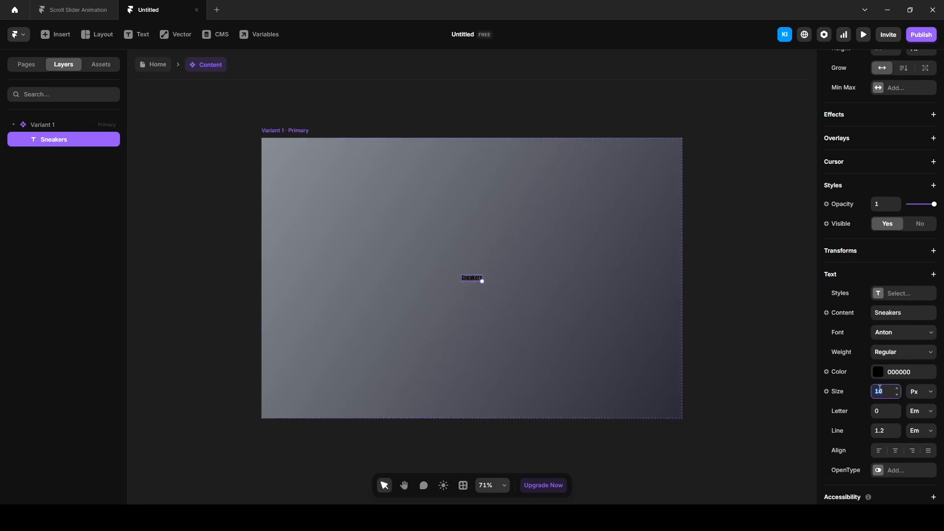
text(200)
key(Return)
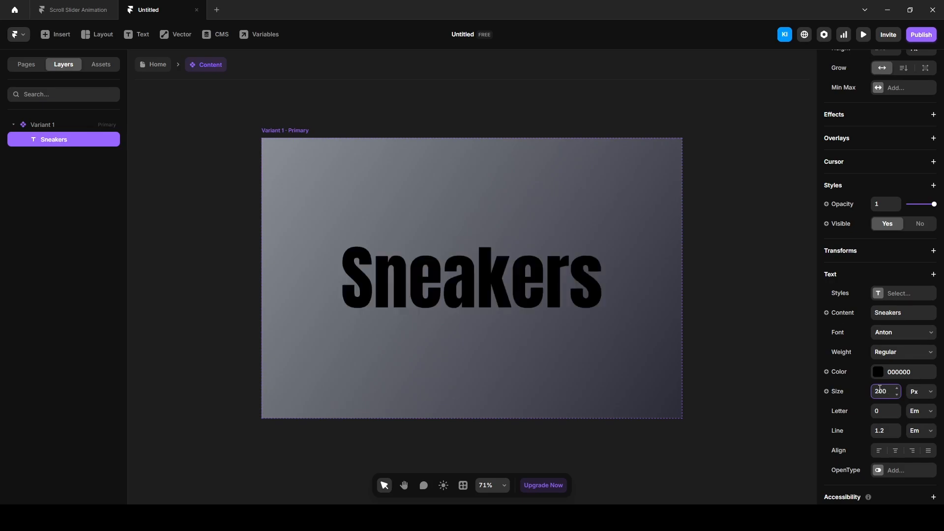
click(878, 372)
drag(750, 386, 681, 350)
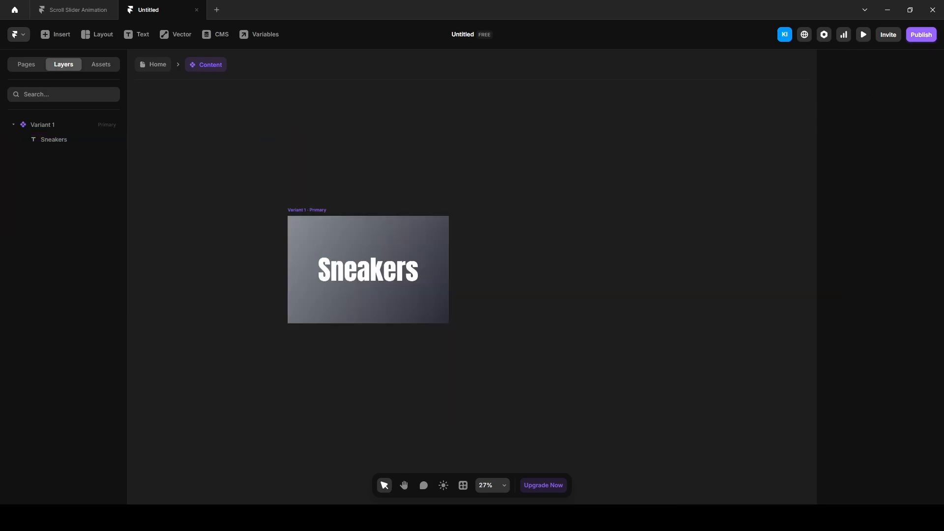
- Upload the ten sneaker images, 1.png to 10.png, into Variant 1 and set the variant's overflow to Visible
drag(943, 310, 358, 290)
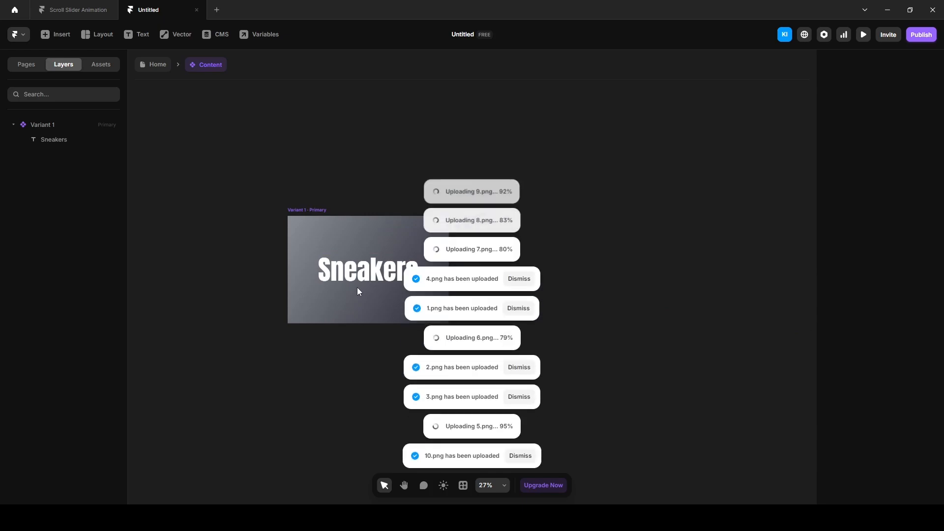
click(46, 124)
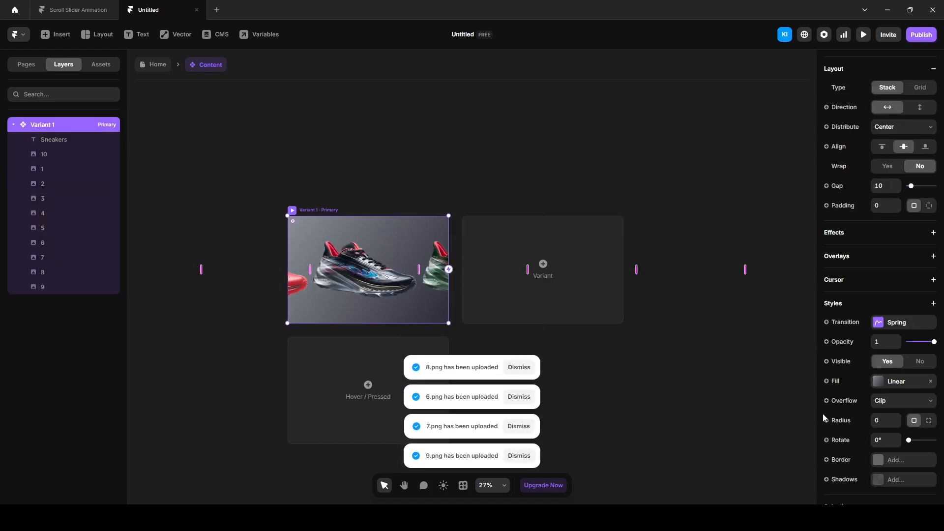
click(879, 407)
click(884, 422)
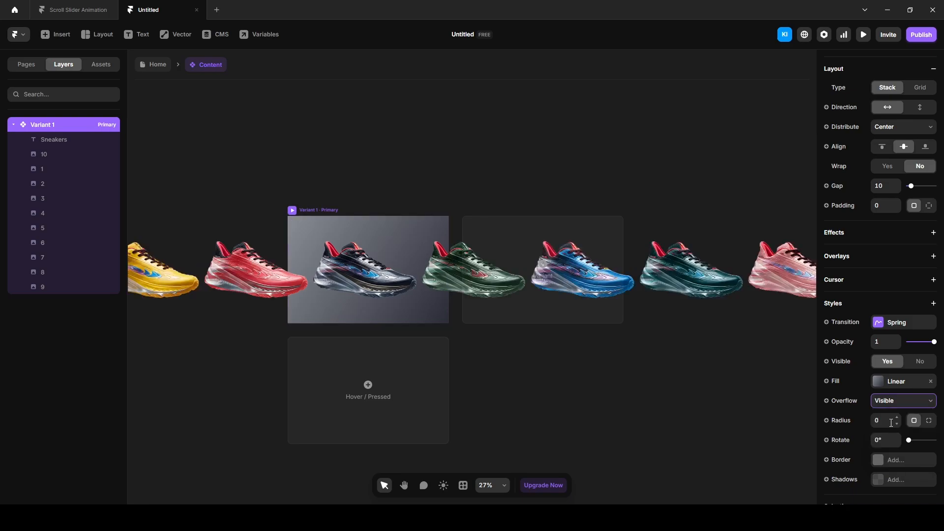
- Move image layer 10 below layer 9 and wrap images 1 to 10 in a stack named Images
drag(45, 154, 45, 295)
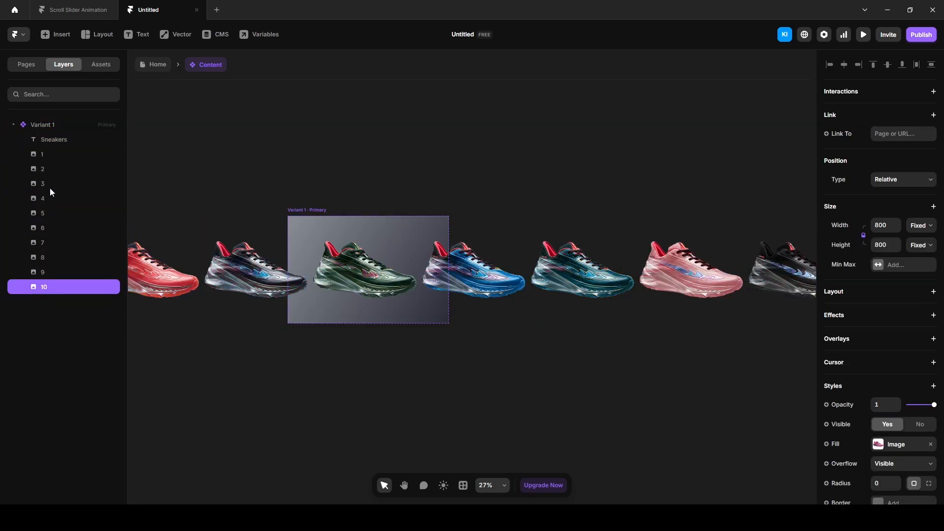
click(48, 155)
shift+click(48, 287)
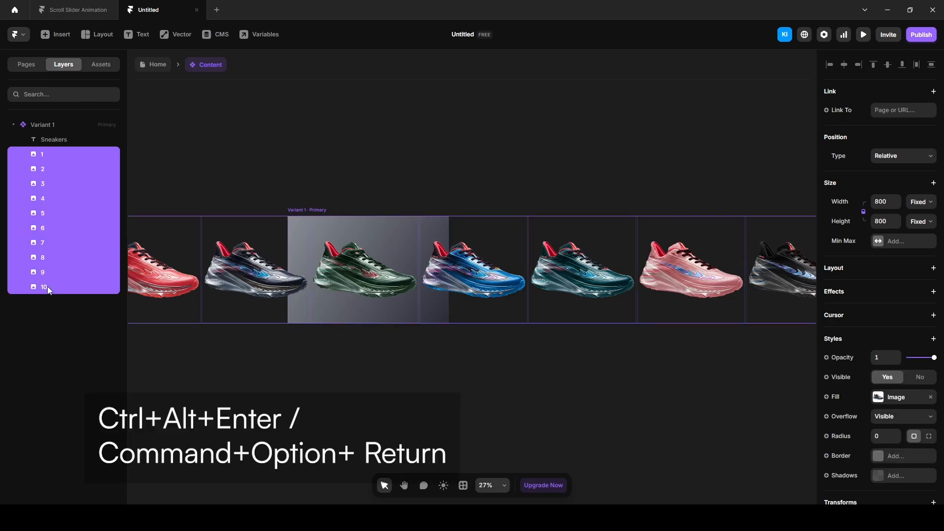
key(ctrl+alt+Return)
double_click(53, 156)
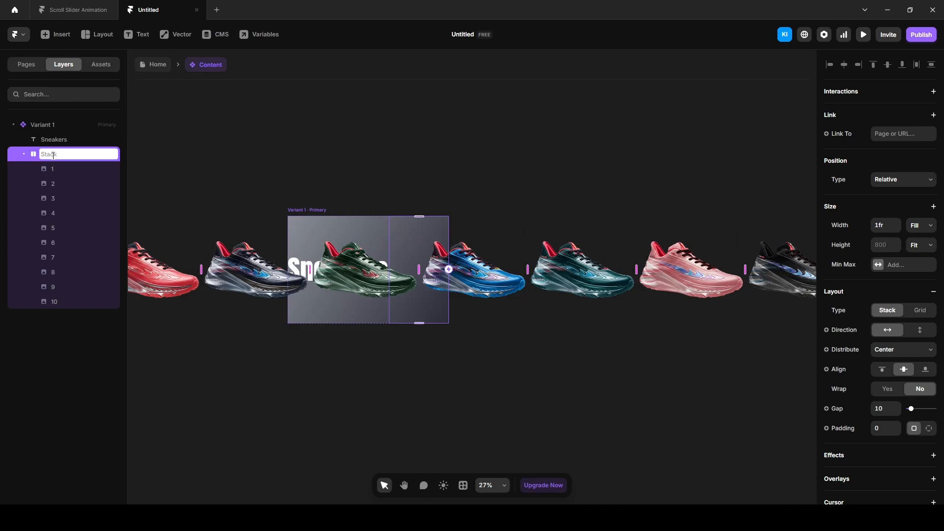
text(Images)
key(Return)
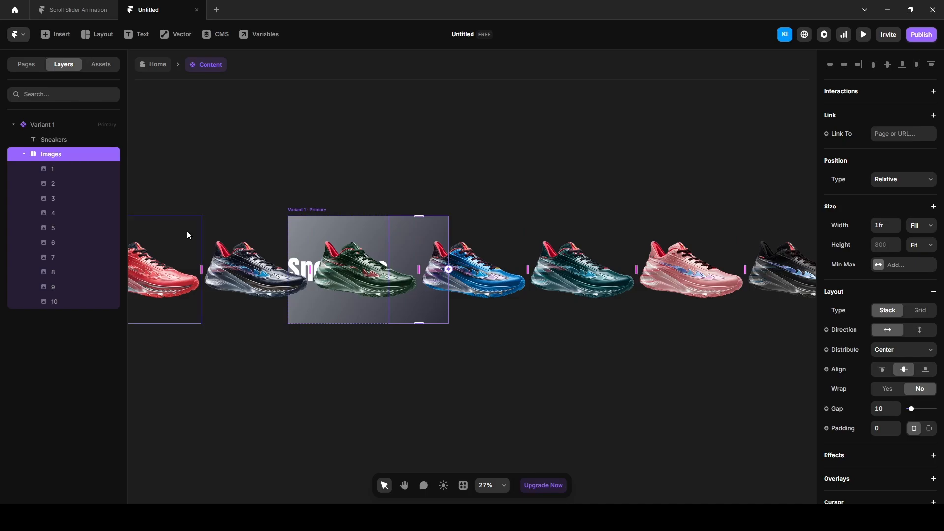
- Set the position type to Absolute for the Images stack and for all ten images inside it
click(873, 180)
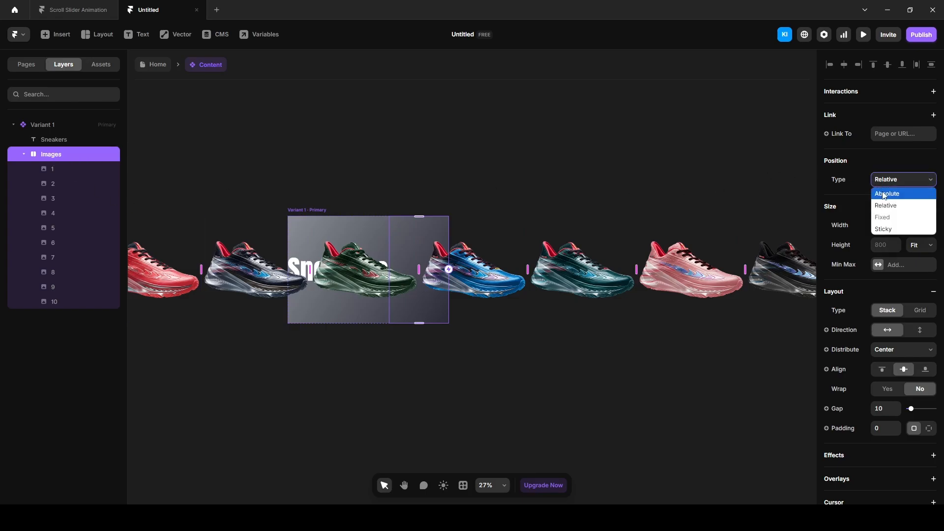
click(887, 192)
click(53, 170)
shift+click(65, 300)
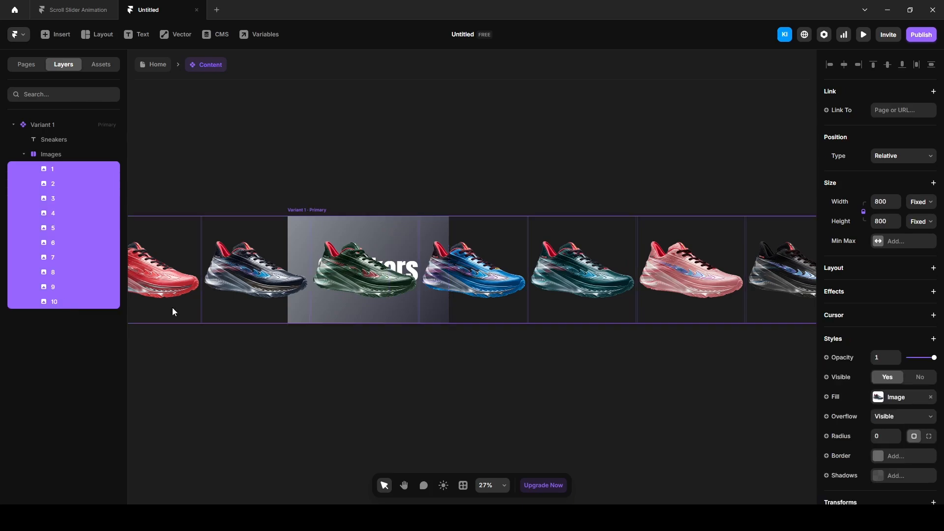
click(901, 157)
click(902, 170)
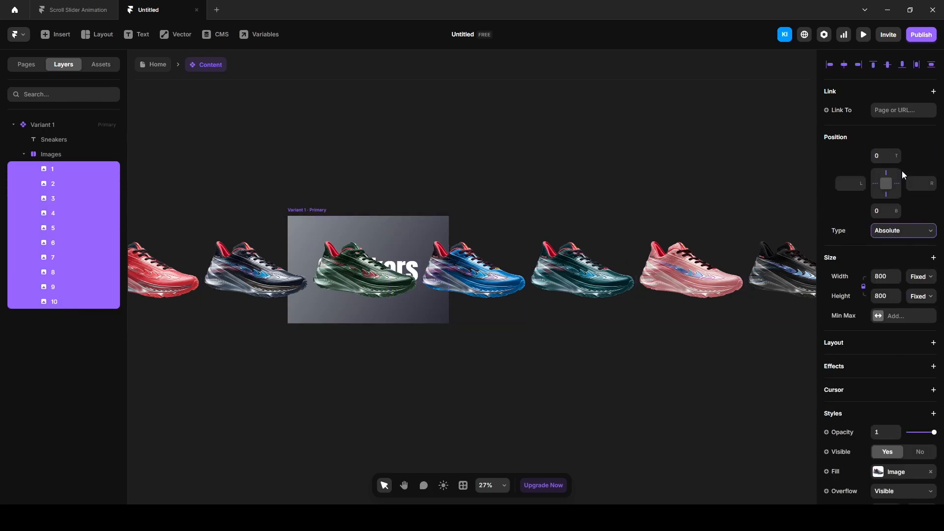
- Resize all ten images to 350 by 350 px and move the row just outside Variant 1's right edge
click(882, 276)
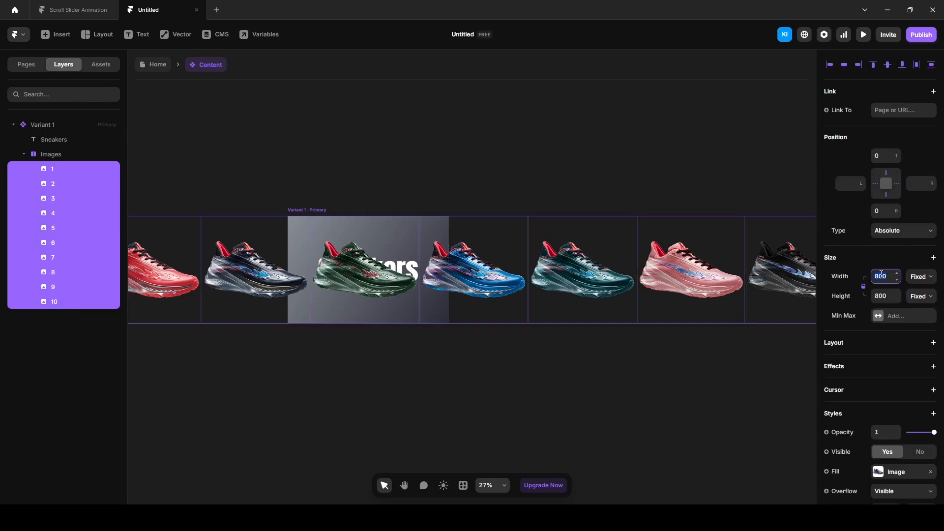
text(350)
key(Return)
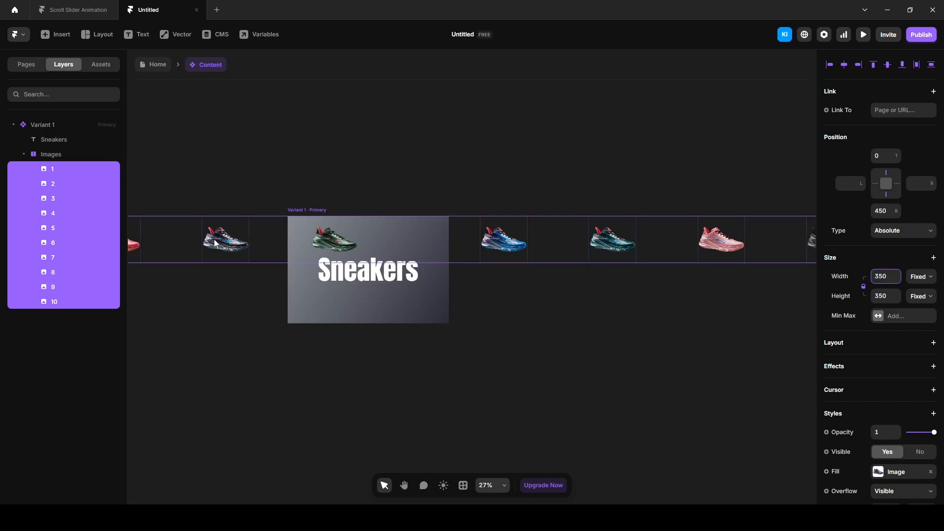
drag(654, 259, 799, 261)
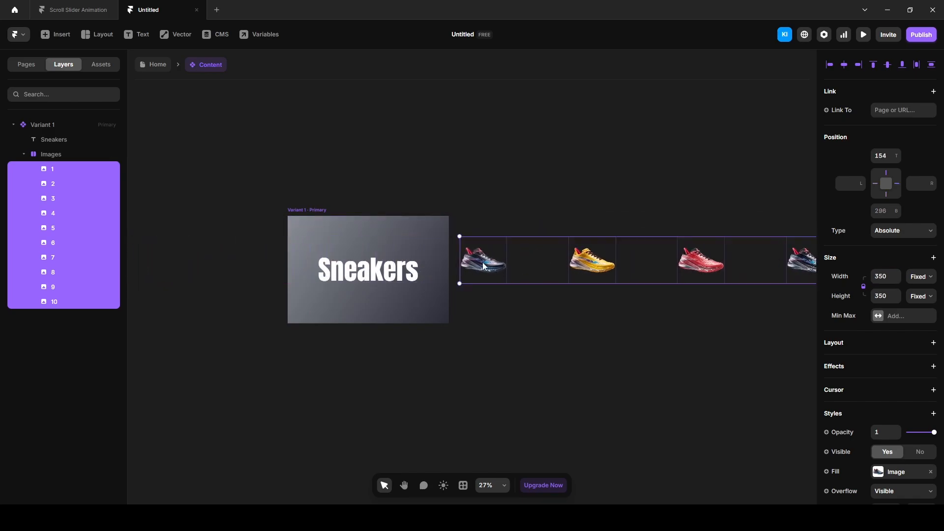
click(486, 289)
click(486, 271)
- Set the Images stack's width to 100% relative and its height to the Viewport option at 100vh
click(52, 154)
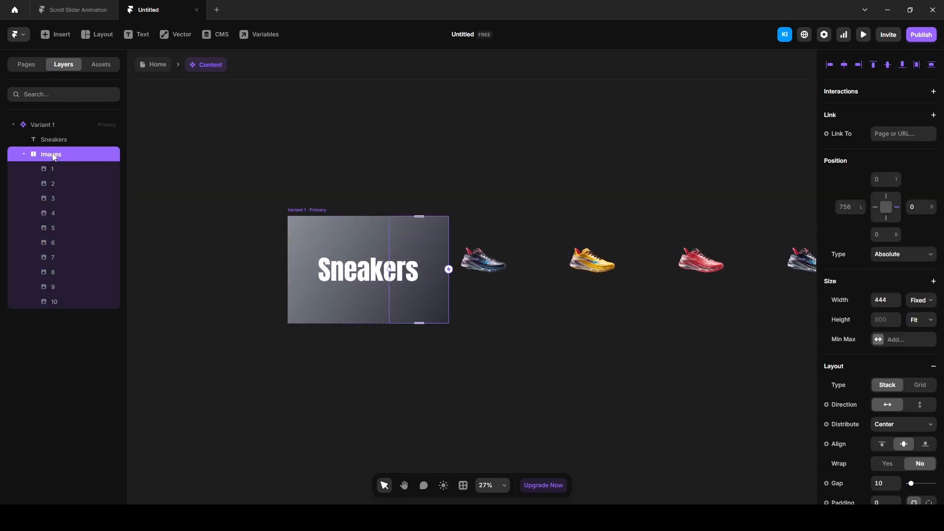
click(921, 301)
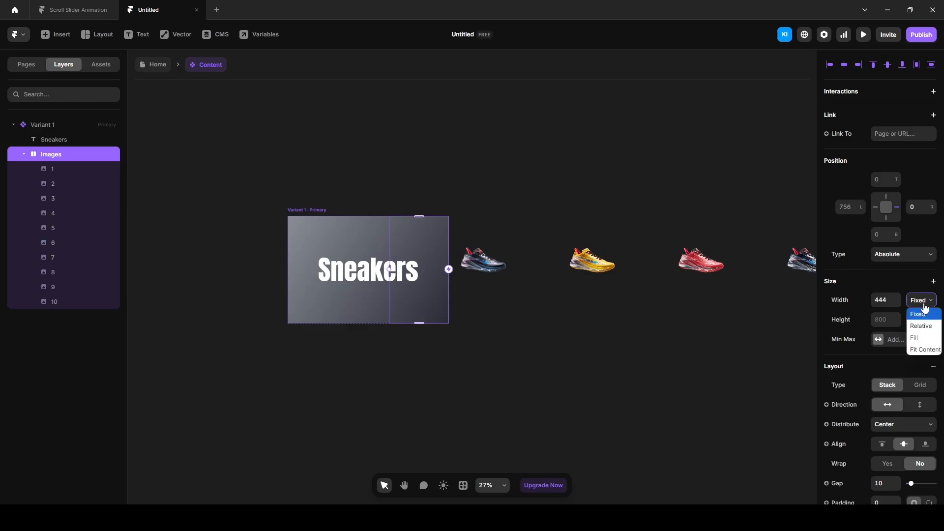
click(924, 328)
click(875, 300)
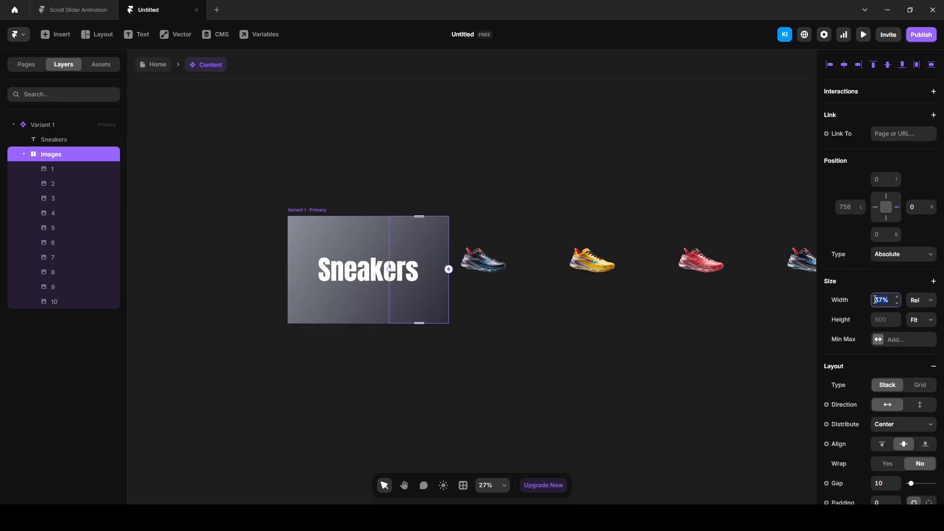
text(100)
text(%)
click(920, 320)
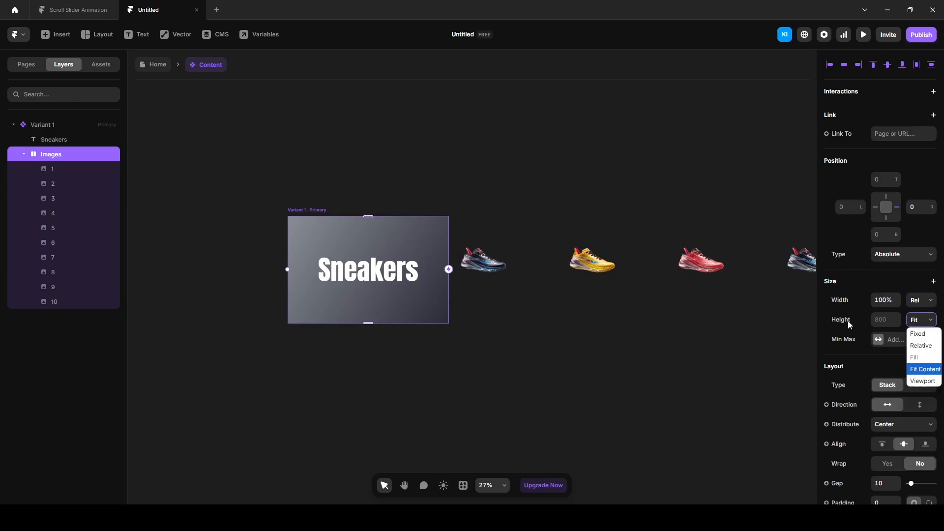
click(845, 322)
click(926, 321)
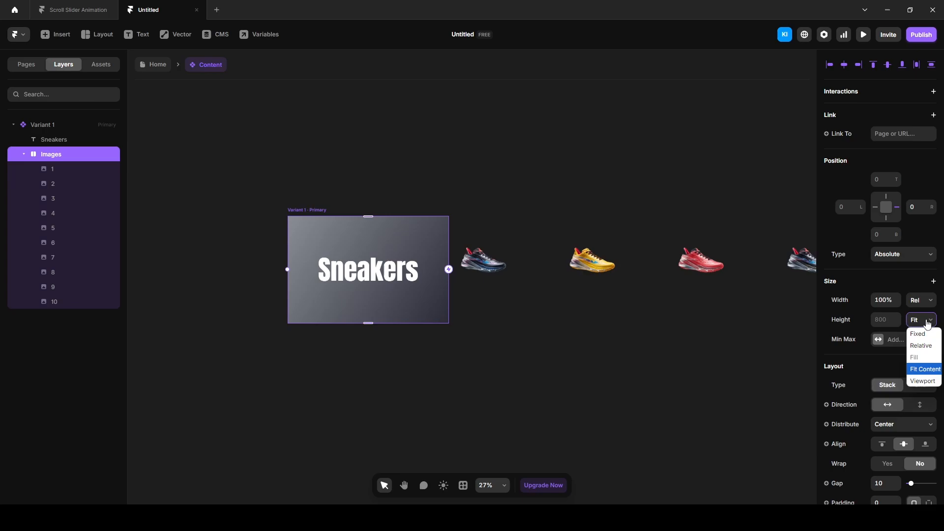
click(921, 385)
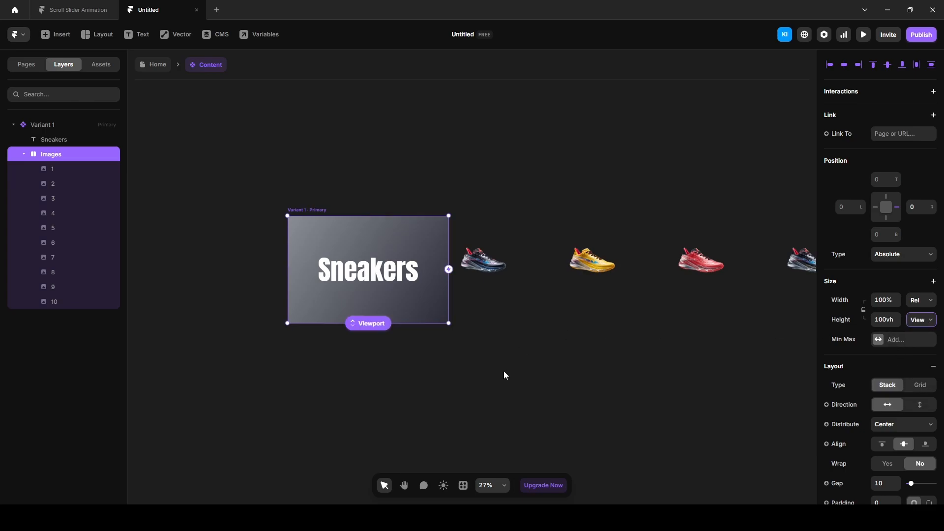
- Move image 1 to the exact centre of Variant 1, over the Sneakers title
click(490, 282)
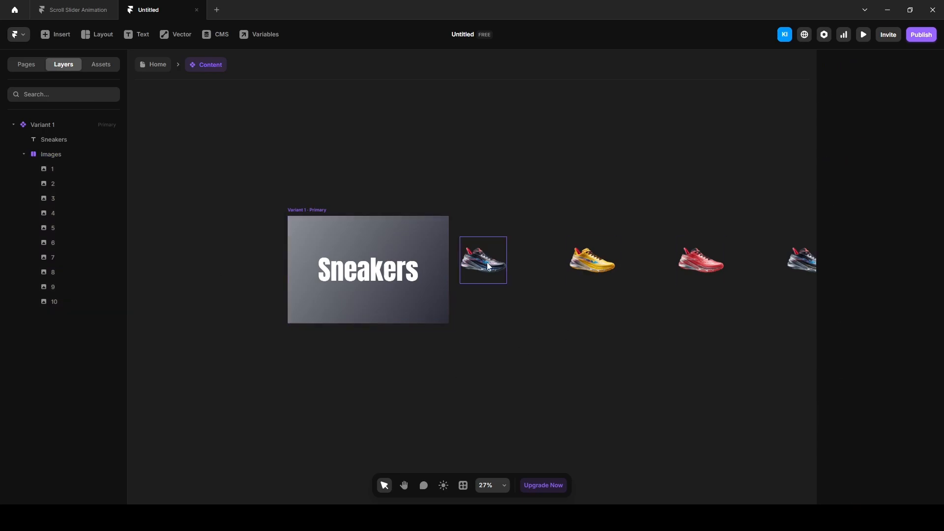
click(488, 268)
drag(488, 268, 374, 284)
click(258, 232)
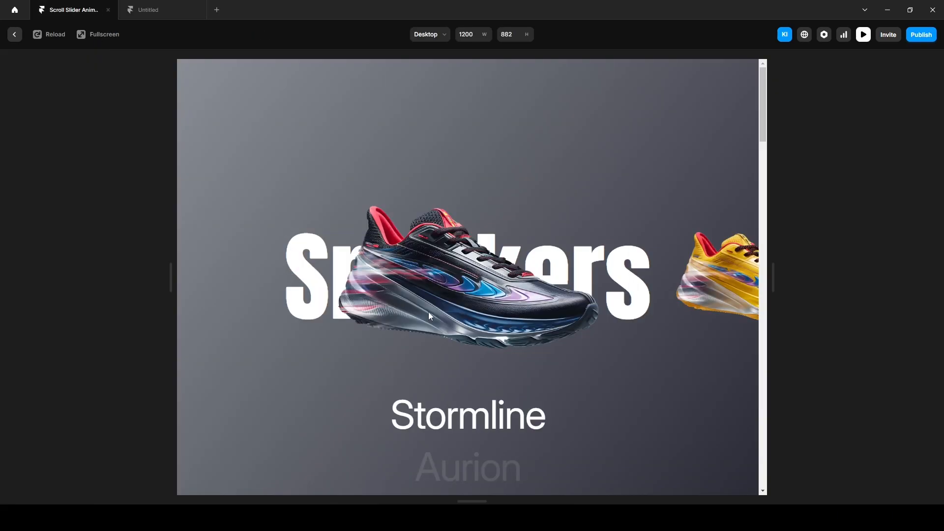
- Review the slider in the Scroll Slider Animation preview and resize image 1 in the Untitled project to 550 by 550 px
scroll(429, 312, down, 2)
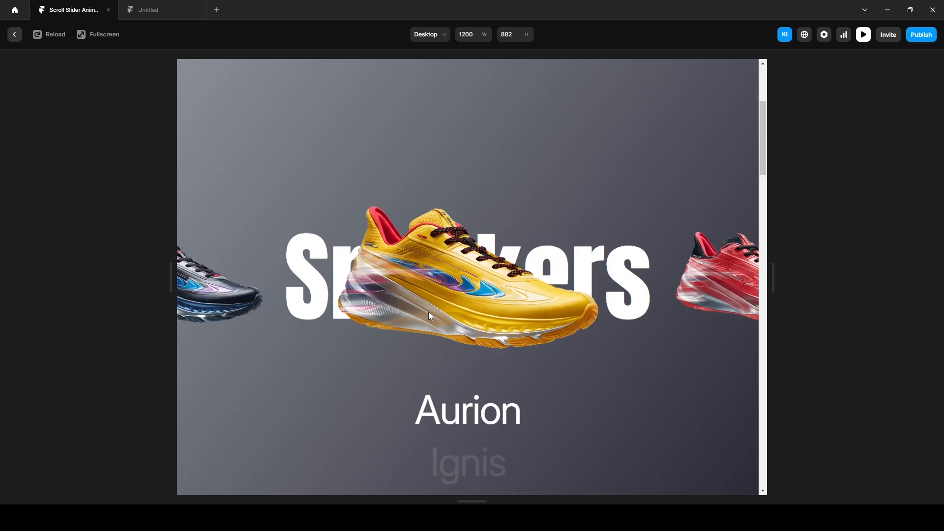
scroll(428, 312, down, 2)
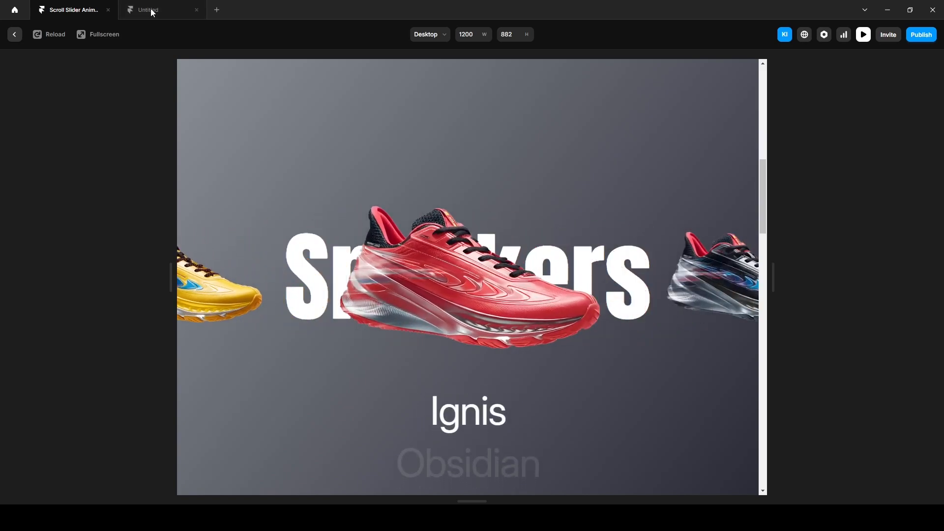
click(152, 12)
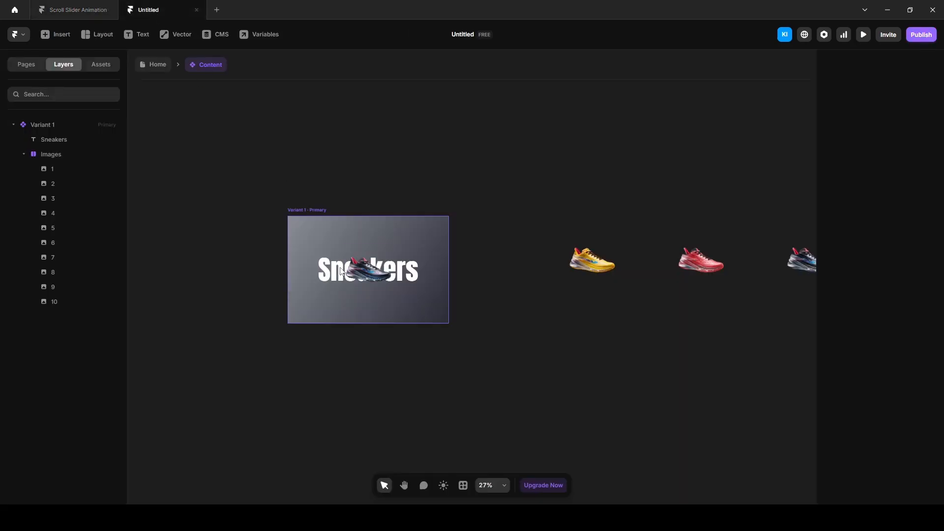
click(366, 275)
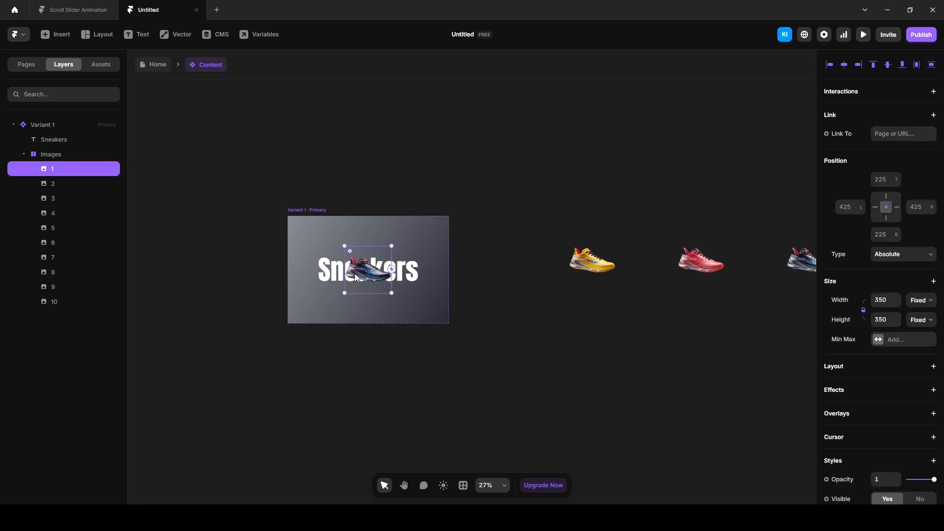
click(881, 301)
text(5)
key(Return)
- Centre image 2 on Variant 1's right edge, vertically aligned with image 1, and move images 3 to 10 beside it
click(579, 264)
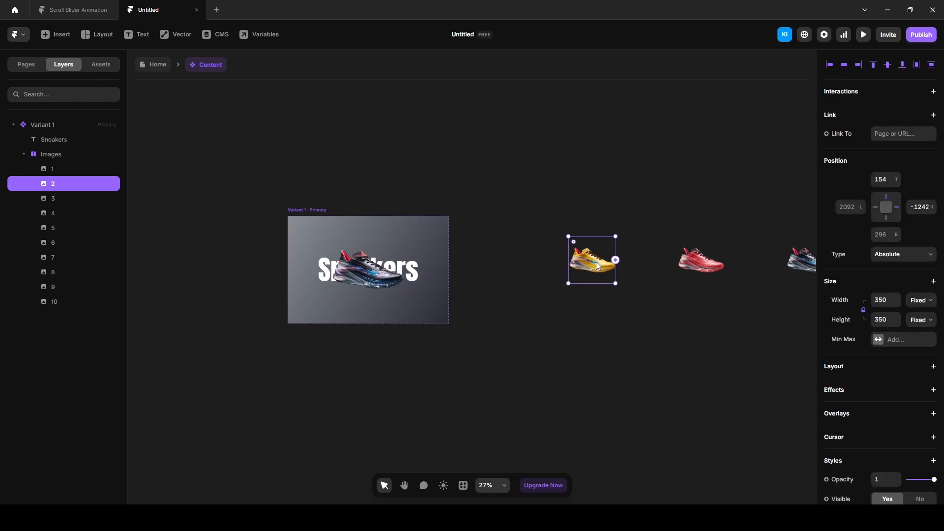
drag(593, 261, 453, 274)
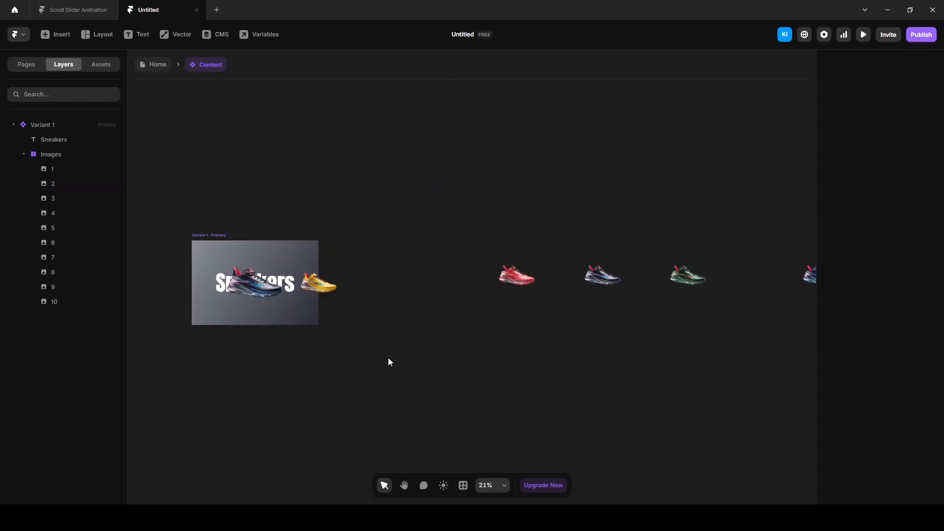
scroll(386, 358, down, 2)
key(space)
drag(492, 369, 406, 360)
drag(347, 259, 780, 310)
scroll(510, 343, down, 2)
scroll(399, 333, up, 3)
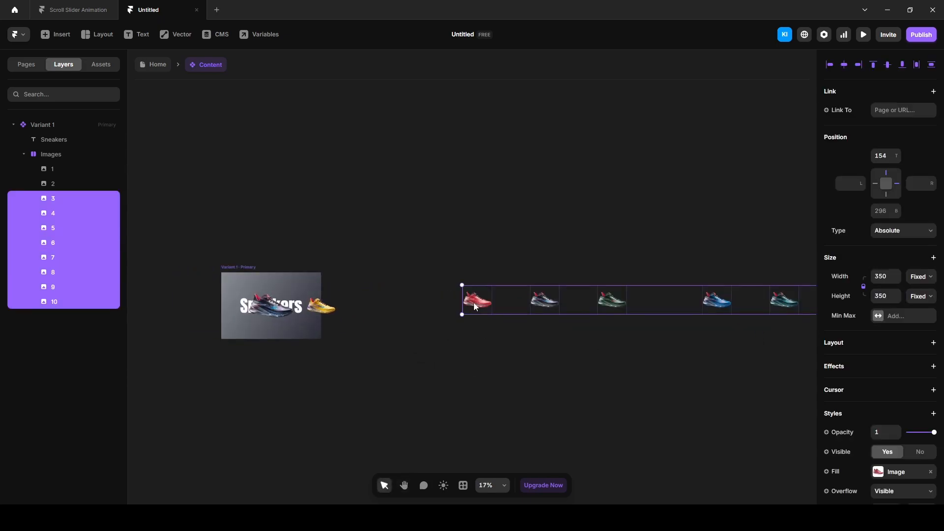
drag(475, 306, 354, 308)
click(325, 349)
scroll(325, 347, up, 3)
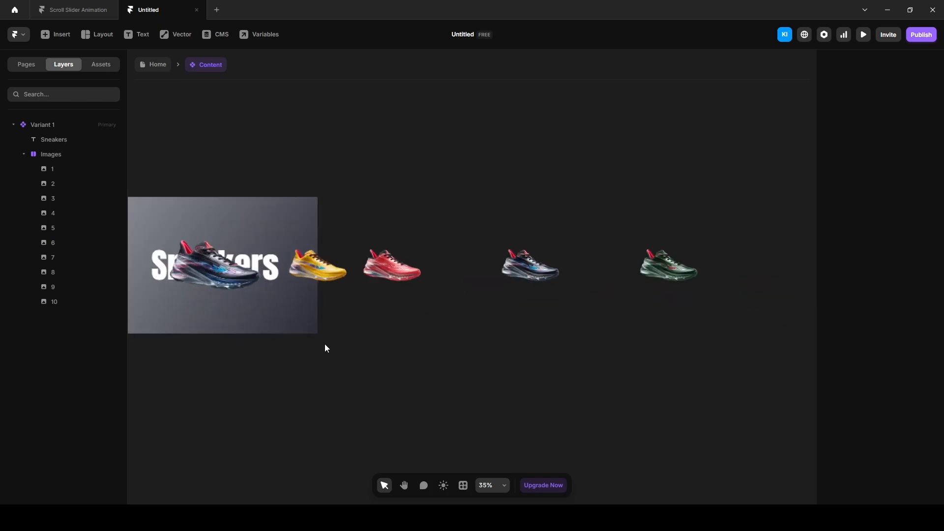
- Arrange images 3 to 8 in an evenly spaced row after image 2 with 150 px gaps
click(334, 255)
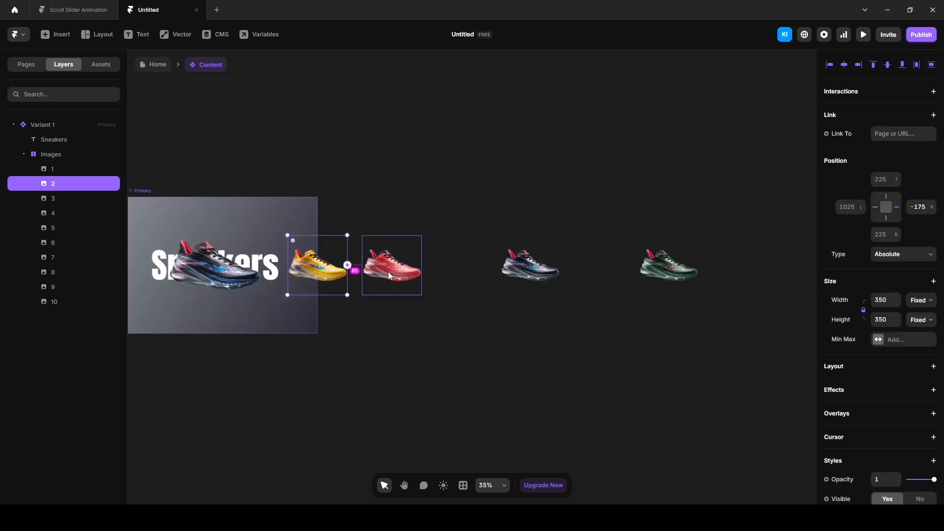
click(386, 338)
drag(393, 264, 396, 264)
drag(528, 267, 486, 267)
drag(652, 263, 789, 303)
click(388, 355)
scroll(388, 356, down, 2)
scroll(388, 356, down, 1)
scroll(689, 320, down, 1)
drag(572, 264, 796, 300)
scroll(590, 302, up, 3)
drag(643, 310, 468, 313)
click(467, 313)
drag(571, 310, 530, 304)
drag(681, 310, 597, 307)
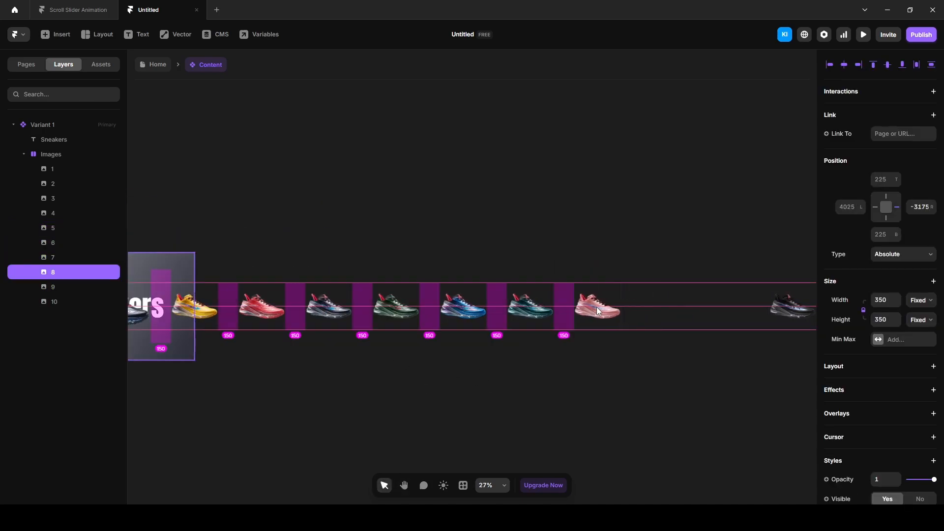
- Move images 9 and 10 into the row after image 8, continuing the even spacing
click(581, 268)
scroll(575, 270, right, 4)
drag(574, 272, 738, 320)
drag(596, 313, 541, 309)
click(486, 313)
click(394, 376)
scroll(378, 378, left, 8)
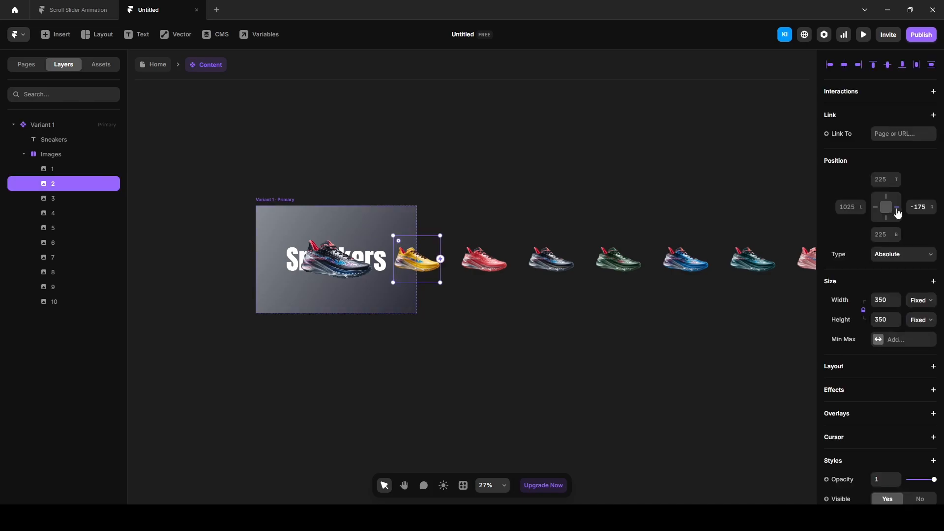
- Remove the right position pin from each of images 2 to 10 so they are positioned from the centre
click(897, 209)
click(87, 200)
click(898, 210)
click(67, 216)
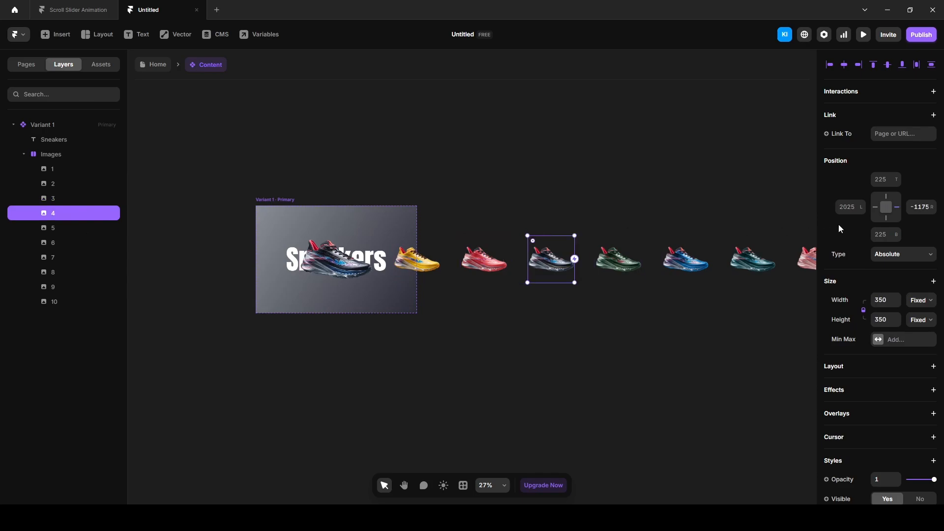
click(897, 209)
click(79, 230)
click(897, 209)
click(89, 245)
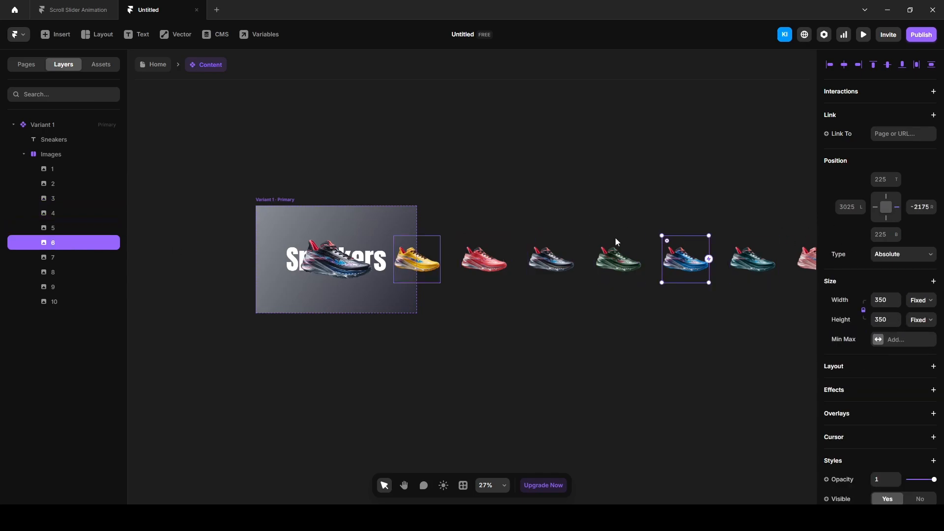
click(898, 210)
click(84, 259)
click(897, 210)
click(69, 273)
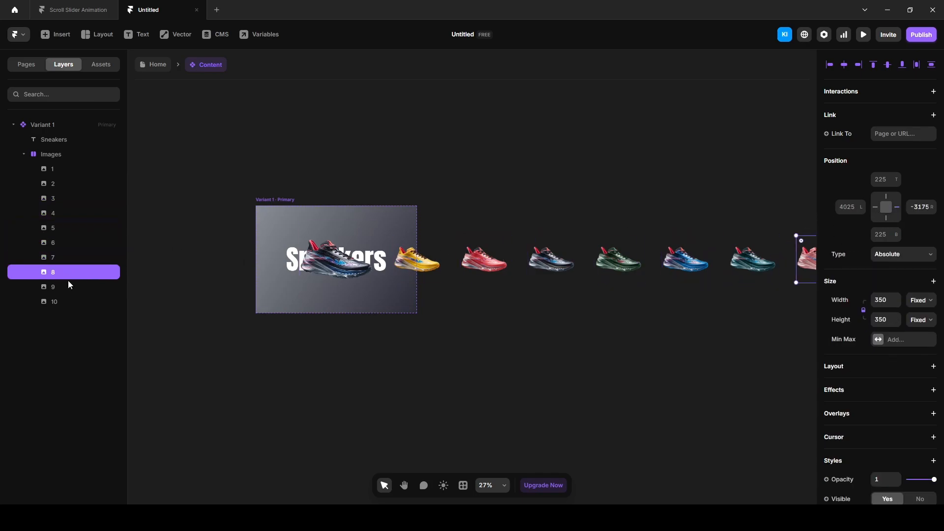
click(898, 210)
click(49, 288)
click(897, 210)
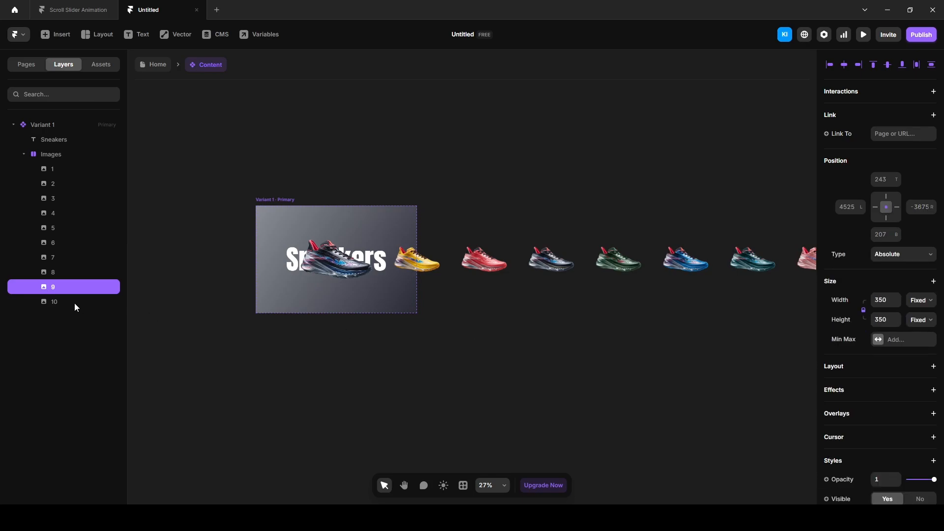
click(74, 302)
click(897, 210)
click(486, 377)
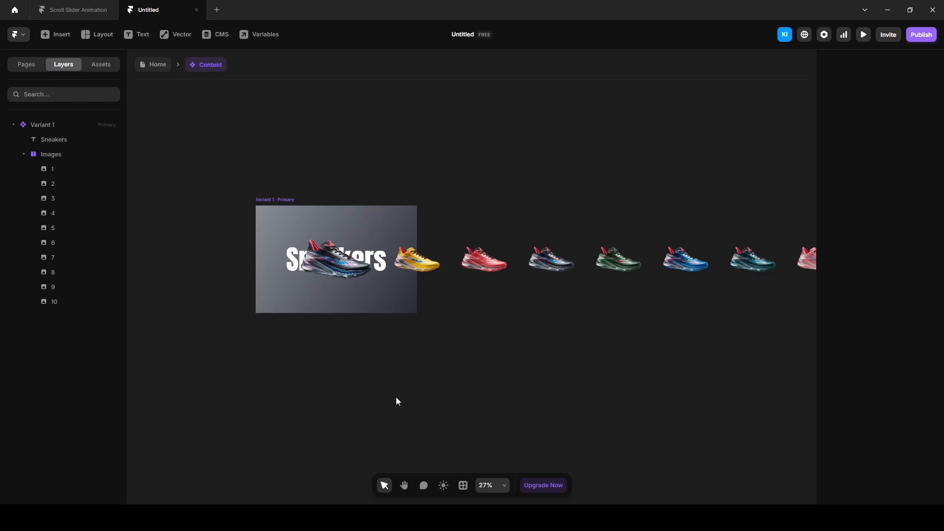
- Set Variant 1's overflow to Clip and add a second variant beside it
click(49, 126)
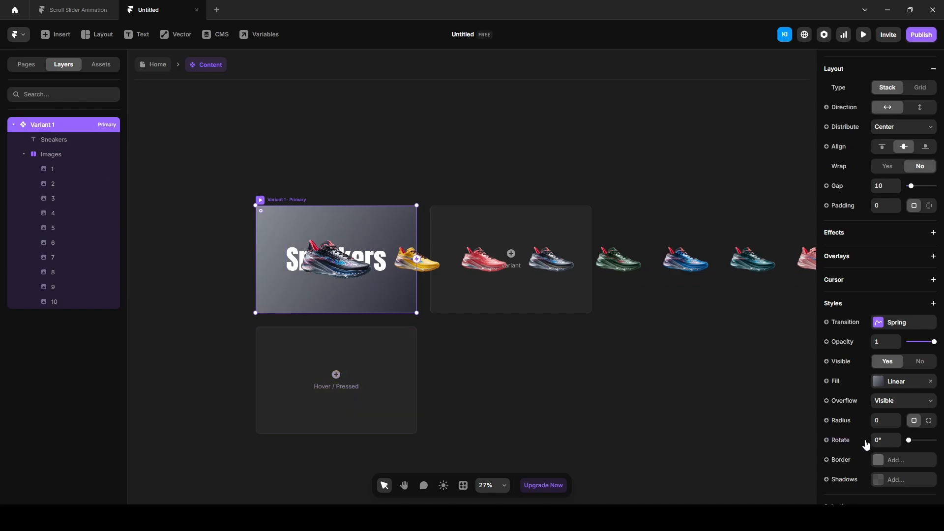
click(887, 404)
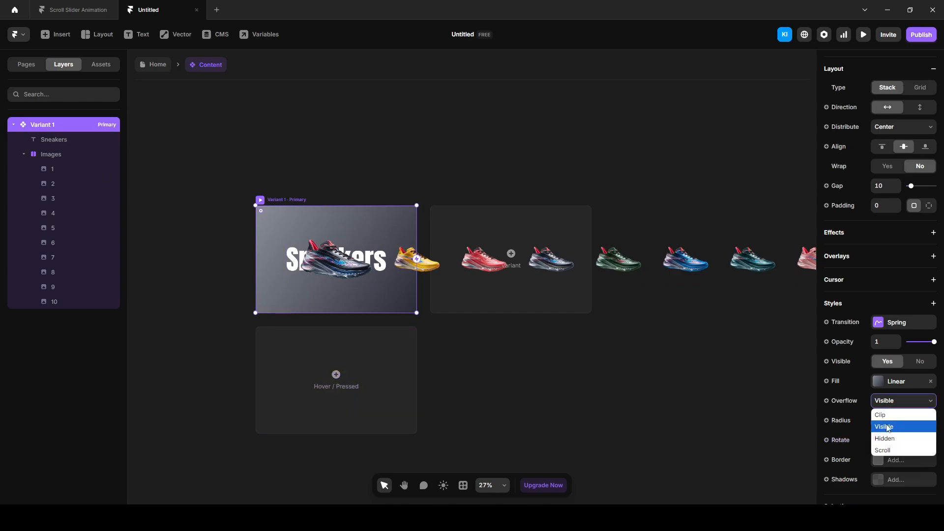
click(885, 415)
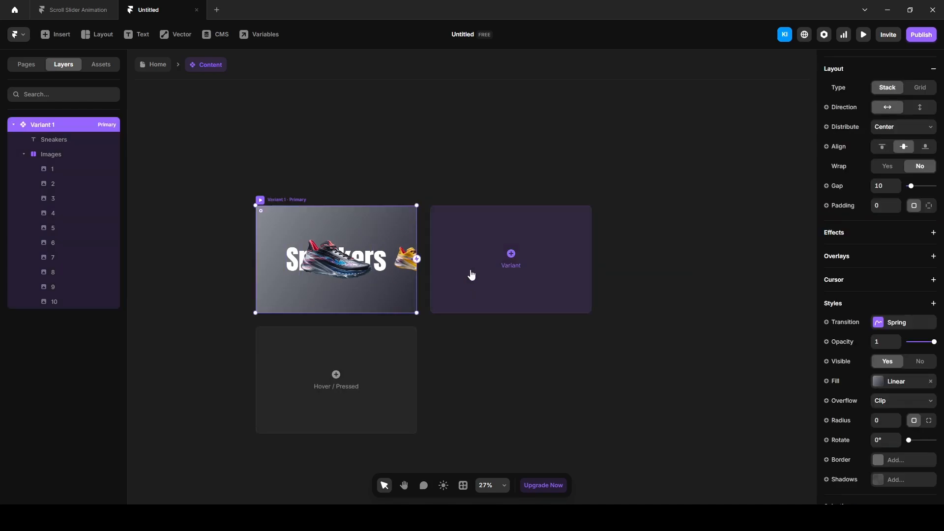
click(510, 272)
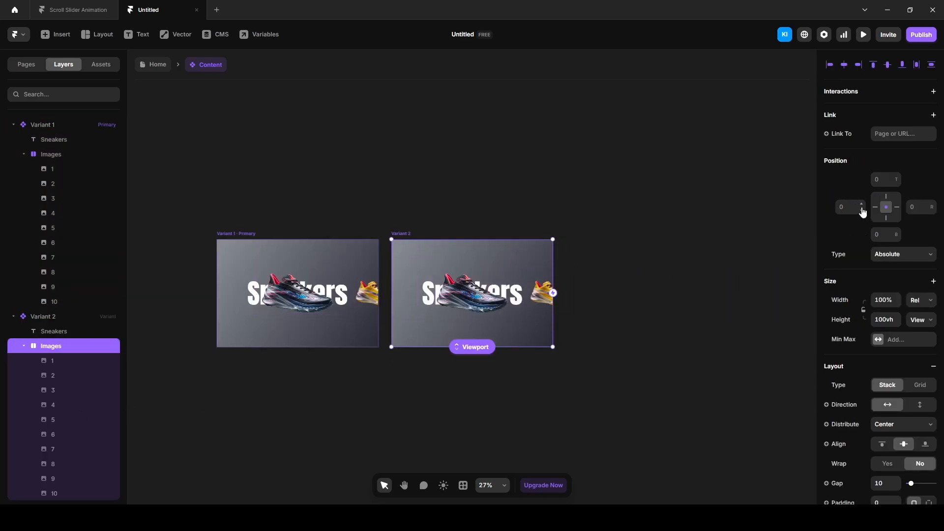
- Shift Variant 2's Images stack left until image 2 sits over the title, and resize its image 1 to 350 by 350 px
drag(862, 207, 920, 483)
click(63, 362)
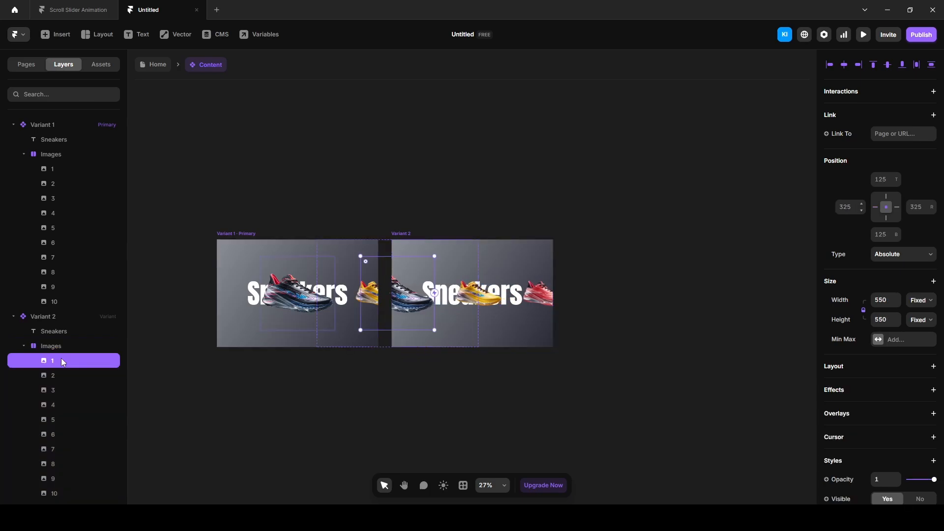
click(885, 301)
text(350)
key(Return)
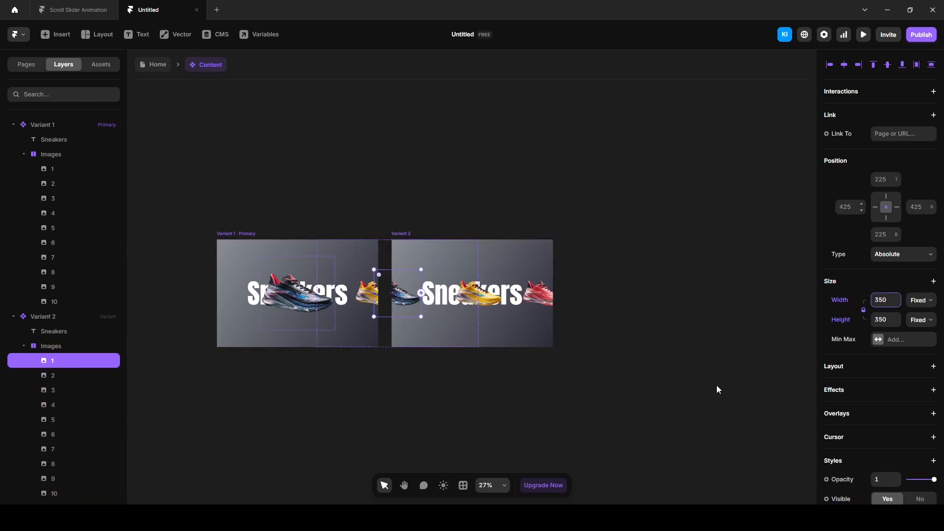
- Resize image 2 in Variant 2 to 550 by 550 px
click(478, 298)
click(884, 300)
text(550)
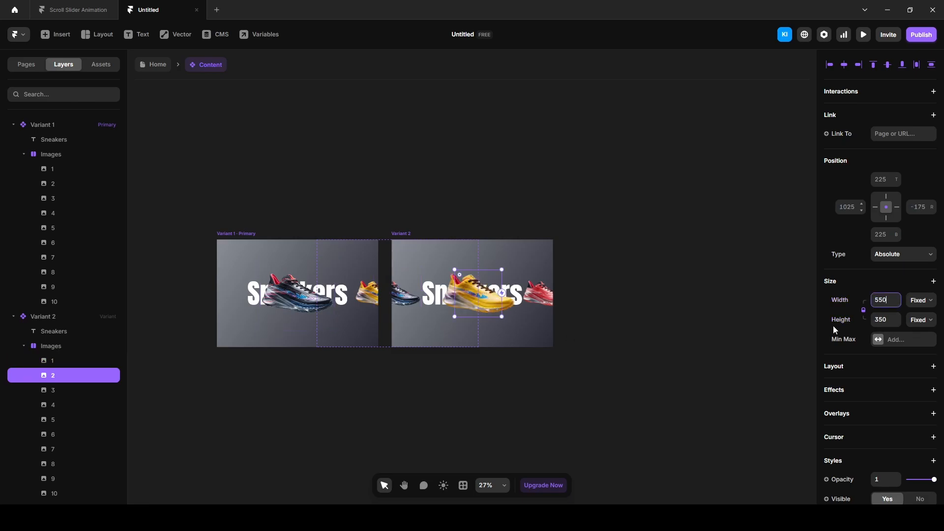
key(Return)
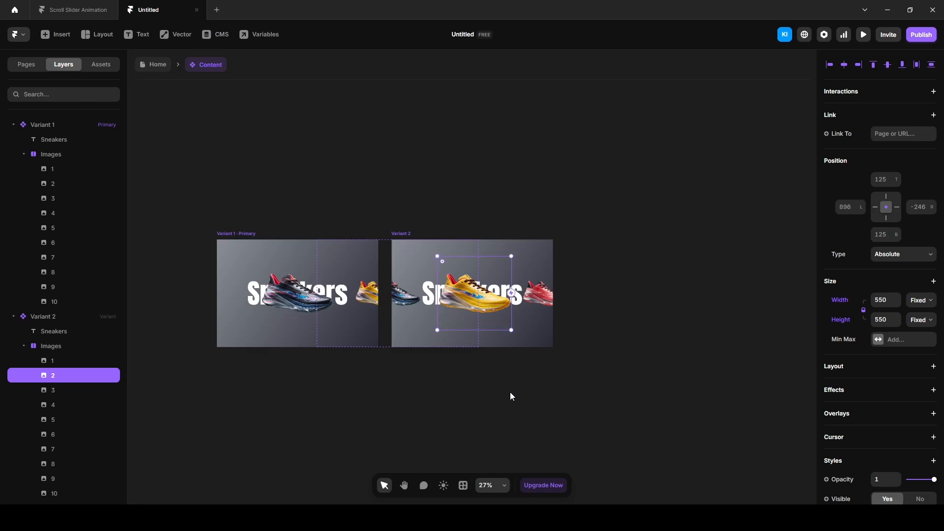
- Add a third variant beside Variant 2
click(54, 346)
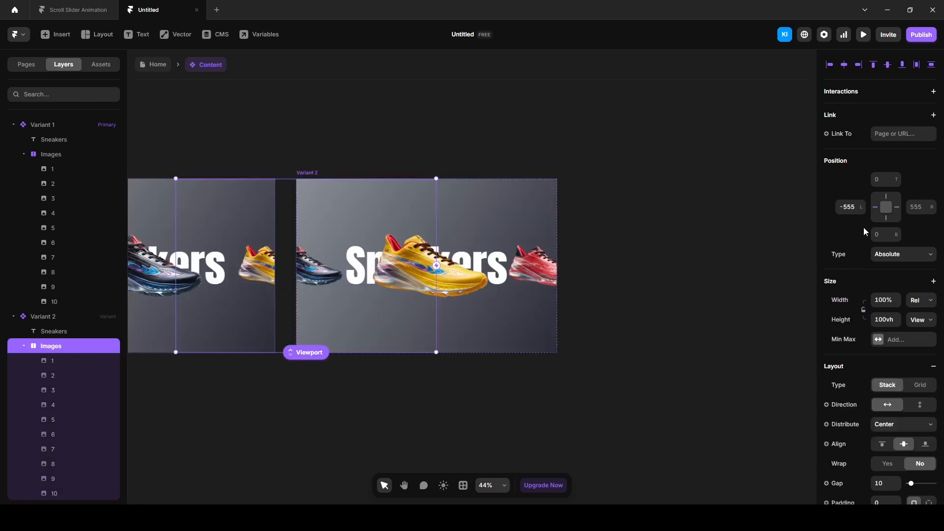
click(435, 417)
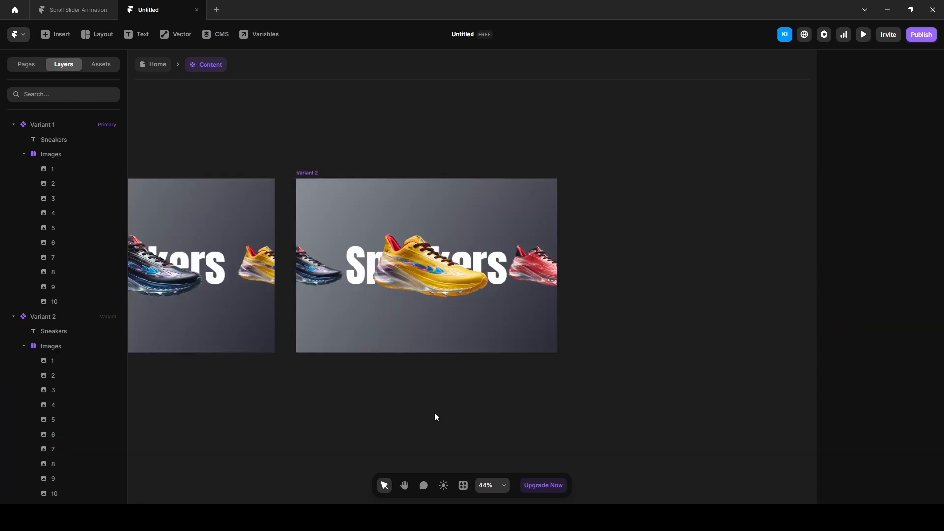
scroll(433, 414, down, 3)
click(405, 353)
click(586, 335)
click(584, 405)
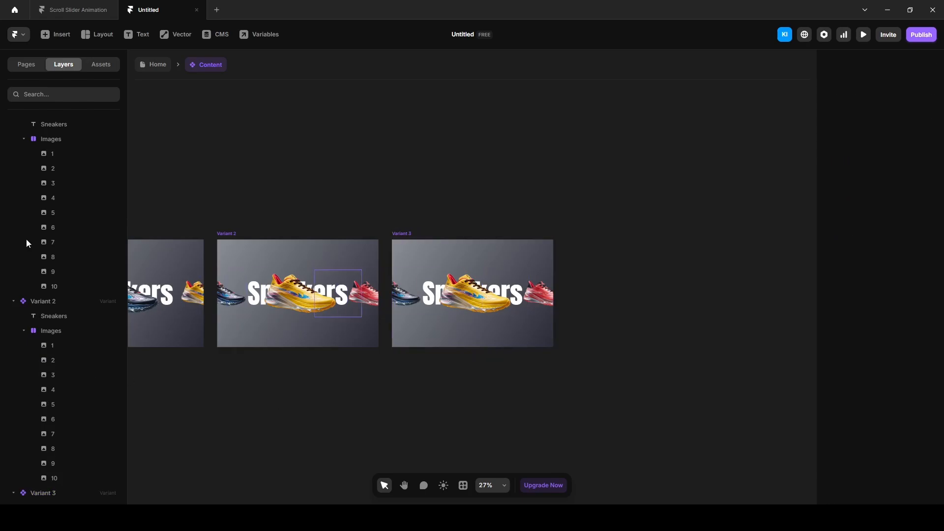
- Shift Variant 3's Images stack left to about -1090 px so image 3 sits over the title, and resize image 2 to 350 by 350 px
scroll(27, 242, down, 1)
click(58, 498)
scroll(57, 382, down, 3)
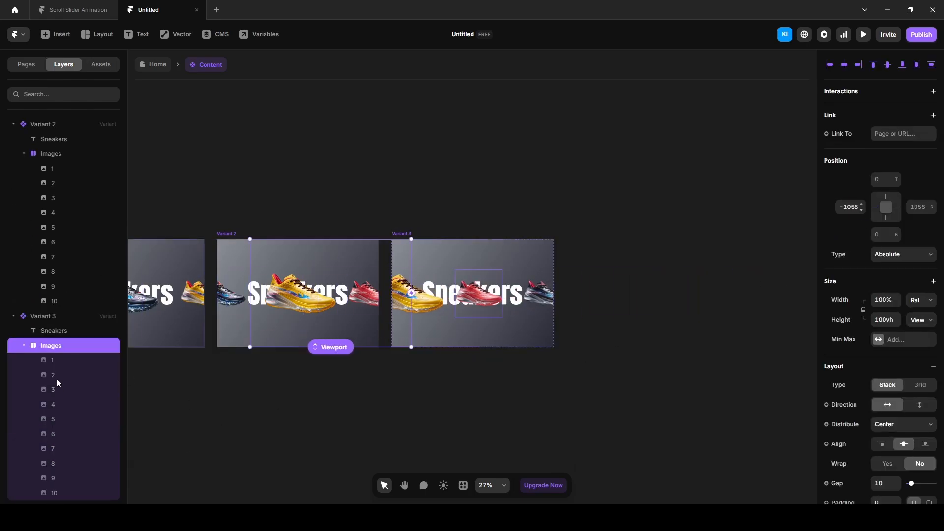
click(47, 376)
click(51, 346)
drag(862, 207, 865, 221)
- Resize image 3 in Variant 3 to 550 by 550 px
click(465, 297)
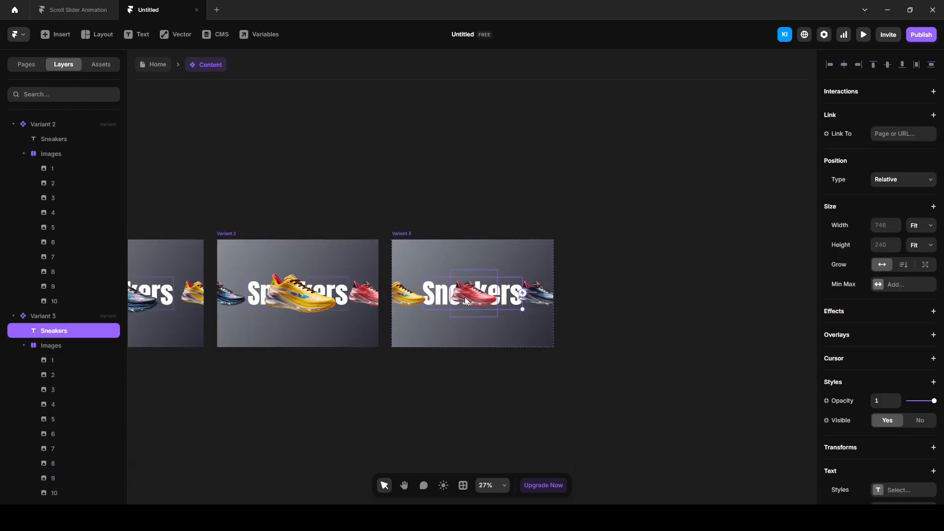
click(54, 390)
click(881, 301)
text(550)
click(537, 415)
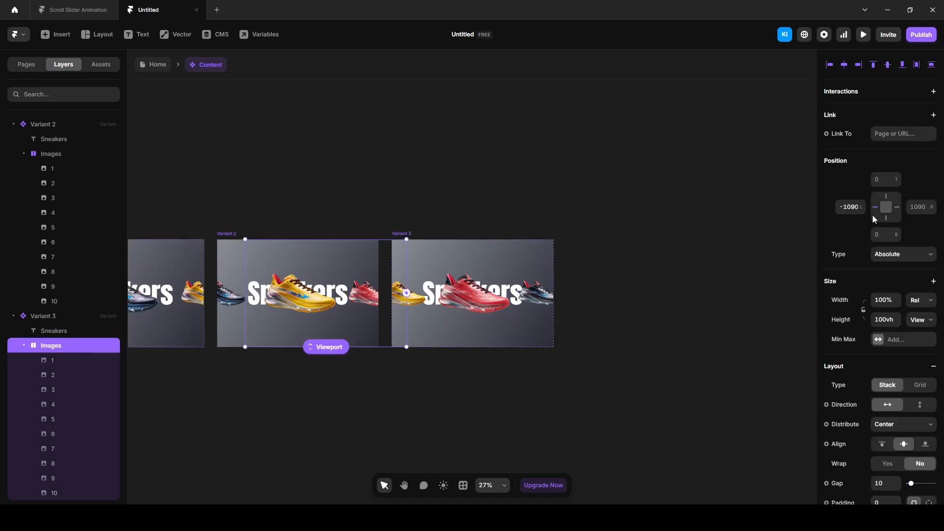
- Add a fourth variant beside Variant 3 and resize its image 3 to 350 by 350 px
click(54, 378)
click(510, 444)
click(657, 350)
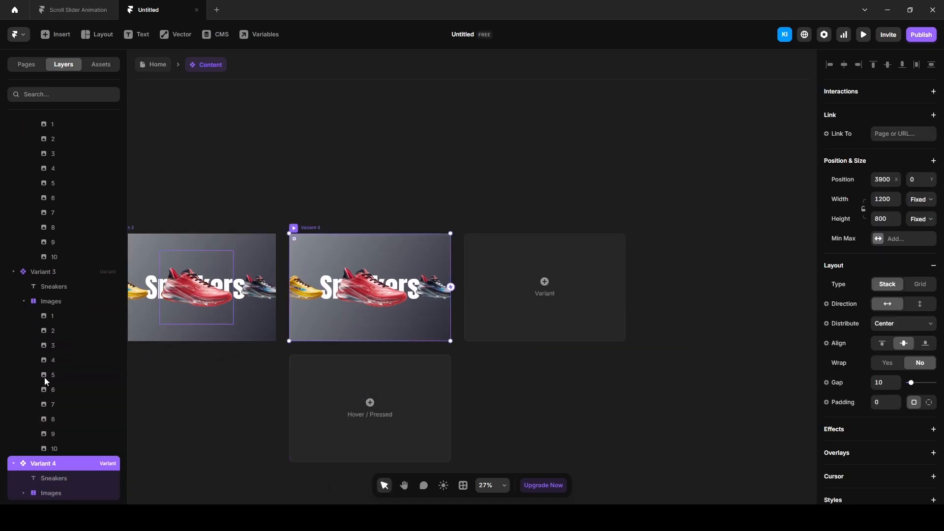
click(71, 495)
double_click(364, 258)
click(883, 300)
text(350)
key(Return)
- Resize image 4 in Variant 4 to 550 by 550 px and shift the Images stack left to about -1600 px, over the title
scroll(51, 349, down, 3)
click(50, 347)
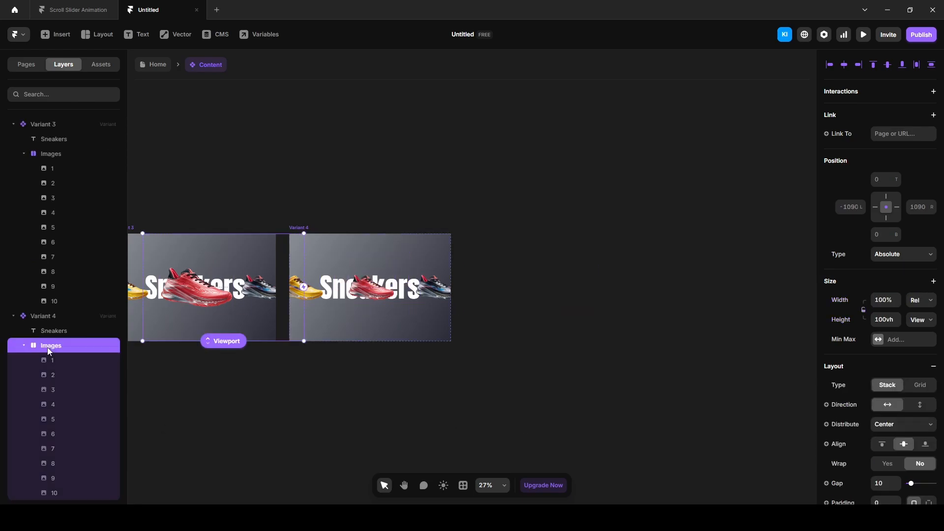
click(65, 406)
click(884, 299)
text(550)
key(Return)
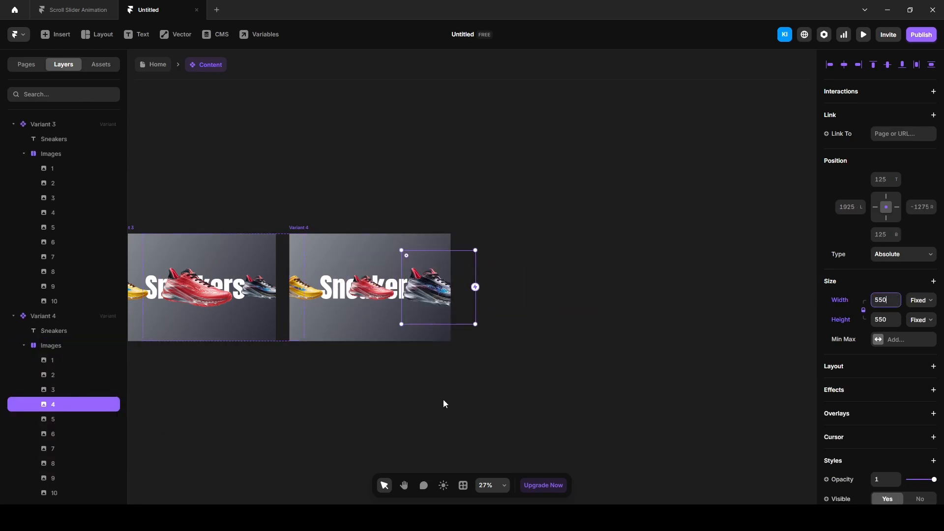
click(55, 345)
mouse_move(861, 209)
mouse_down()
mouse_move(911, 442)
mouse_move(859, 209)
mouse_move(863, 221)
mouse_up()
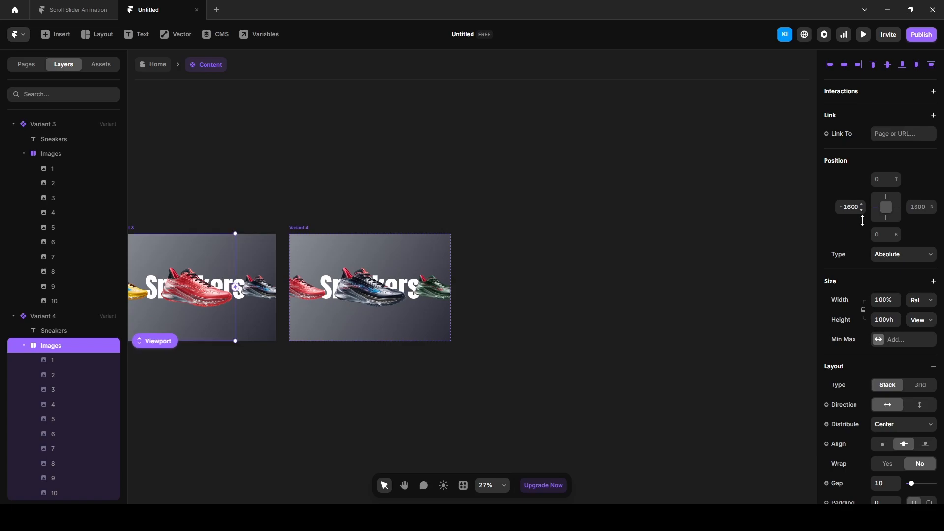
click(59, 362)
click(59, 375)
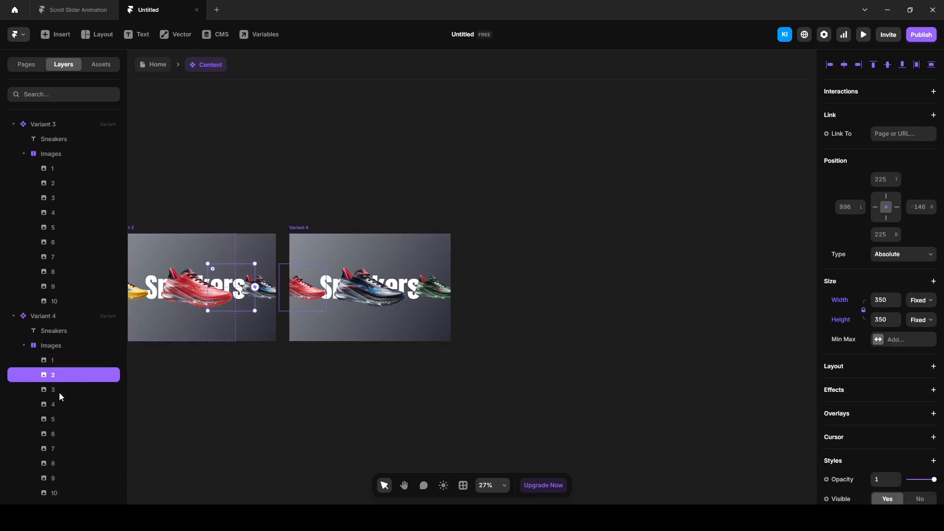
click(59, 404)
- Add a fifth variant beside Variant 4 and resize its image 4 to 350 by 350 px
click(403, 423)
click(411, 319)
click(533, 304)
scroll(45, 453, down, 1)
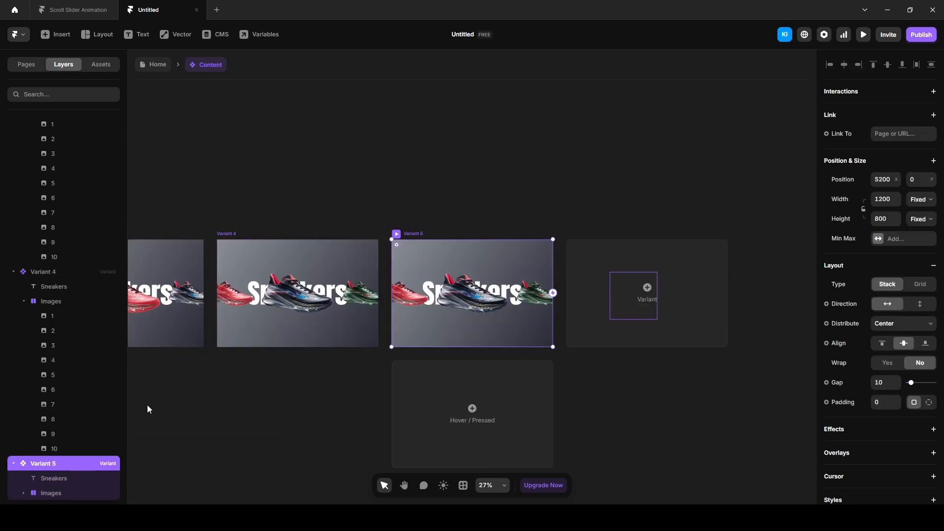
ctrl+click(472, 315)
click(886, 301)
text(350)
key(Return)
- Resize image 5 in Variant 5 to 550 by 550 px
click(535, 295)
key(5)
key(ctrl+z)
click(879, 301)
text(500)
key(Return)
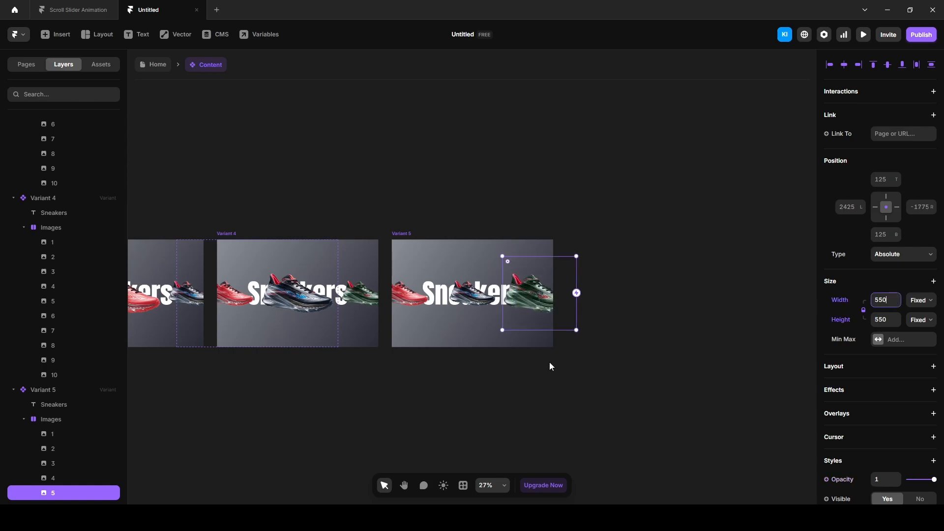
- Shift Variant 5's Images stack left until image 5 sits over the title, and check the sizes of its images
click(59, 419)
mouse_move(861, 211)
mouse_down()
mouse_move(867, 238)
mouse_move(866, 222)
mouse_up()
scroll(53, 426, down, 2)
click(52, 361)
click(53, 391)
click(52, 406)
click(51, 421)
click(51, 435)
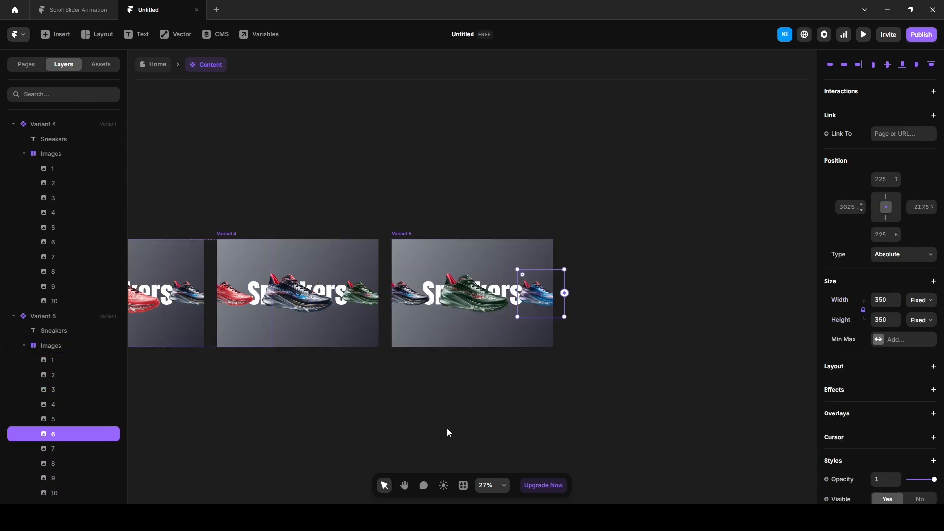
- Add a sixth variant beside Variant 5 and resize its image 5 to 350 by 350 px
click(447, 430)
click(482, 337)
click(647, 291)
scroll(111, 438, down, 1)
ctrl+click(475, 307)
click(882, 304)
key(BackSpace)
text(350)
- Resize image 6 in Variant 6 to 550 by 550 px and shift the Images stack left until that sneaker sits over the title
ctrl+click(537, 296)
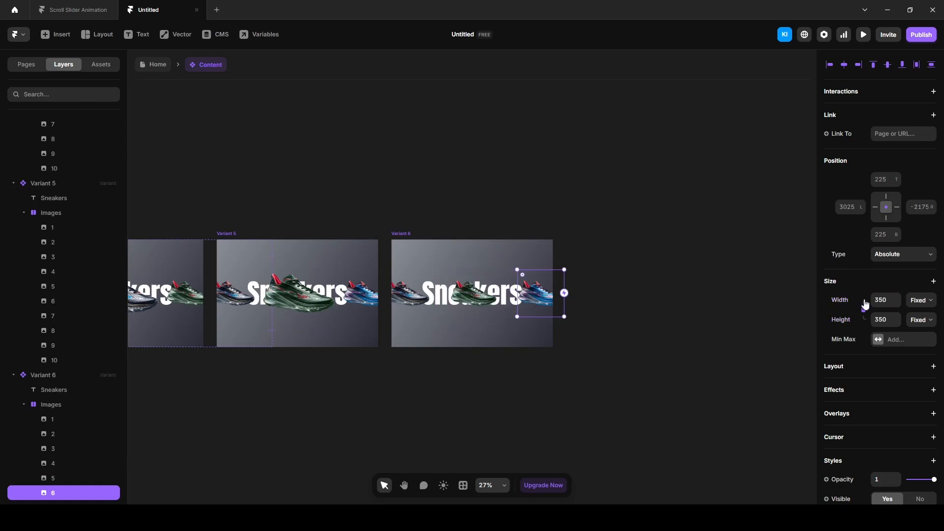
click(880, 302)
text(550)
key(Return)
scroll(72, 450, down, 2)
click(62, 345)
drag(861, 210, 864, 212)
click(74, 390)
click(58, 419)
click(55, 435)
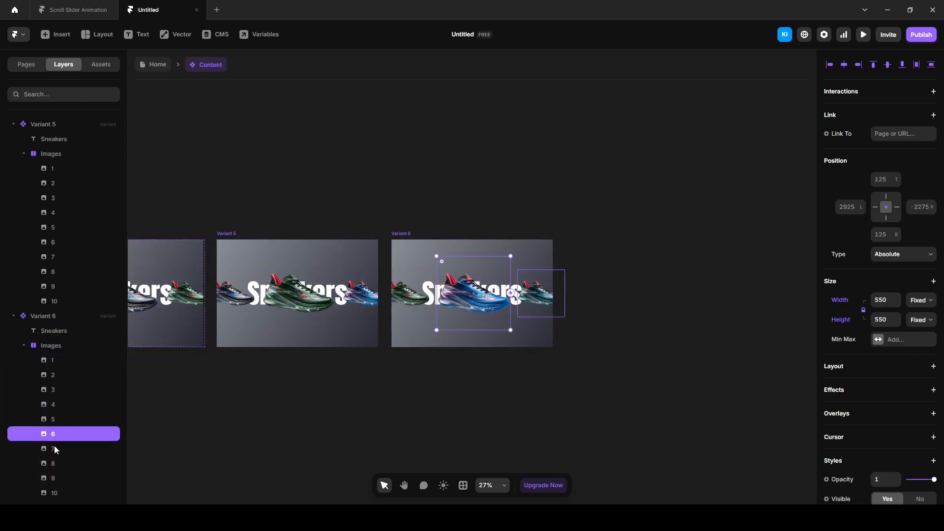
- Add a seventh variant beside Variant 6 and resize its image 6 to 350 by 350 px
click(354, 404)
click(400, 234)
click(640, 293)
ctrl+click(457, 308)
click(880, 300)
text(350)
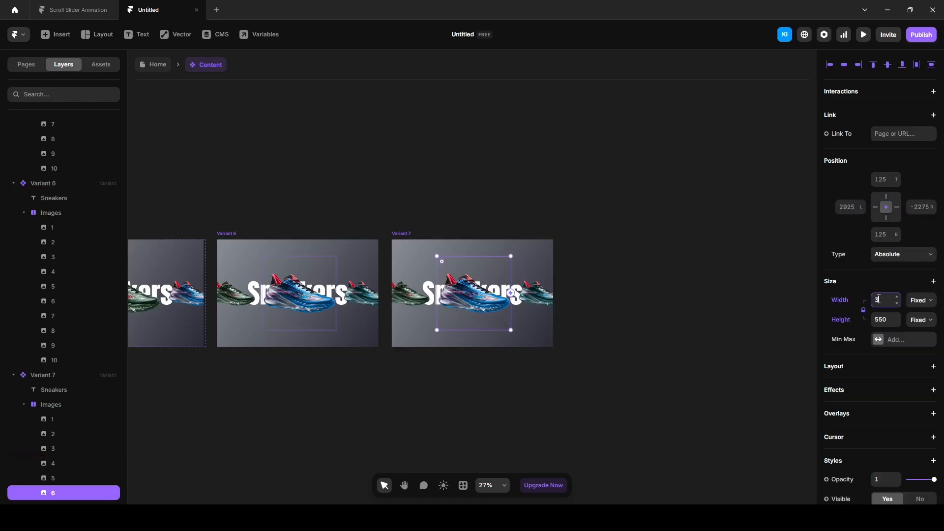
- Resize image 7 in Variant 7 to 550 by 550 px and shift the Images stack left until that sneaker sits over the title
ctrl+click(537, 296)
click(880, 300)
text(550)
scroll(54, 404, down, 2)
click(58, 346)
drag(862, 212, 869, 271)
- Add an eighth variant beside Variant 7 and check the image sizes in Variant 7
click(402, 233)
click(650, 307)
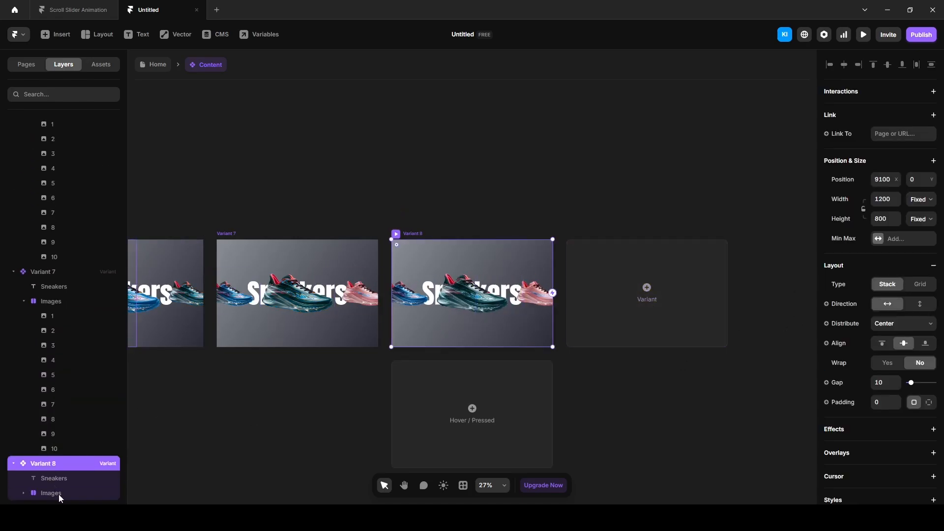
click(55, 316)
click(53, 331)
click(53, 359)
click(53, 375)
click(52, 390)
click(55, 404)
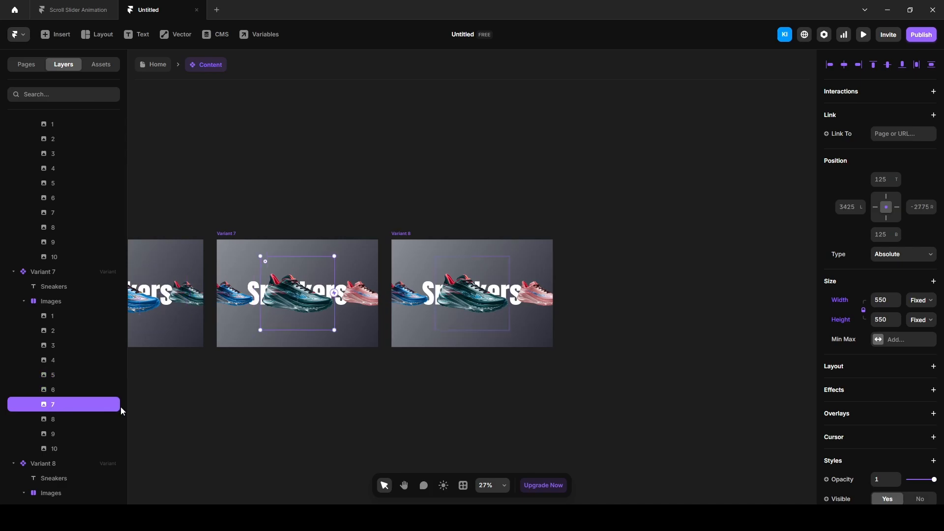
- Resize image 7 in Variant 8 to 350 by 350 px
scroll(120, 406, down, 3)
click(412, 285)
click(514, 294)
double_click(473, 295)
click(891, 300)
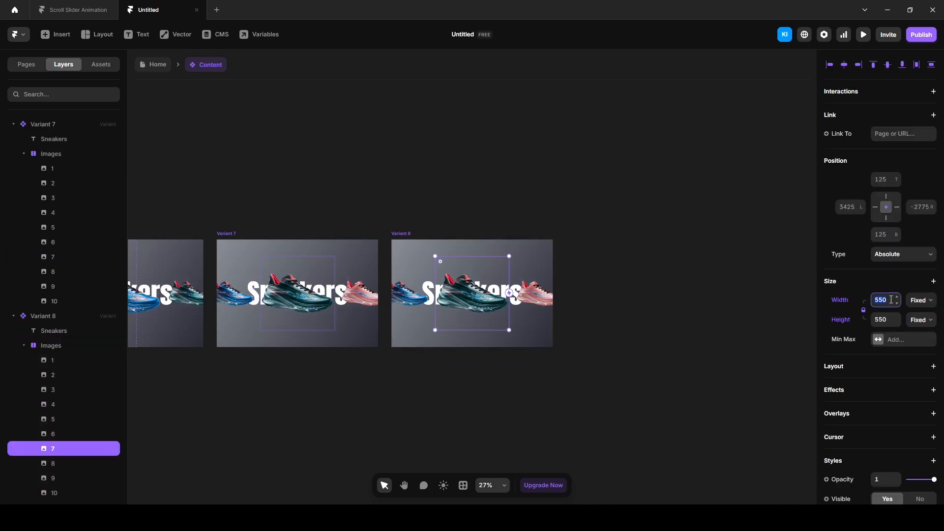
text(350)
key(Return)
- Resize image 8 in Variant 8 to 550 by 550 px and shift the Images stack left to about -3607 px, over the title
click(537, 296)
click(888, 300)
text(550)
click(51, 346)
drag(863, 211, 862, 267)
- Add a ninth variant beside Variant 8 and resize its image 8 to 350 by 350 px
click(610, 275)
click(531, 291)
click(596, 289)
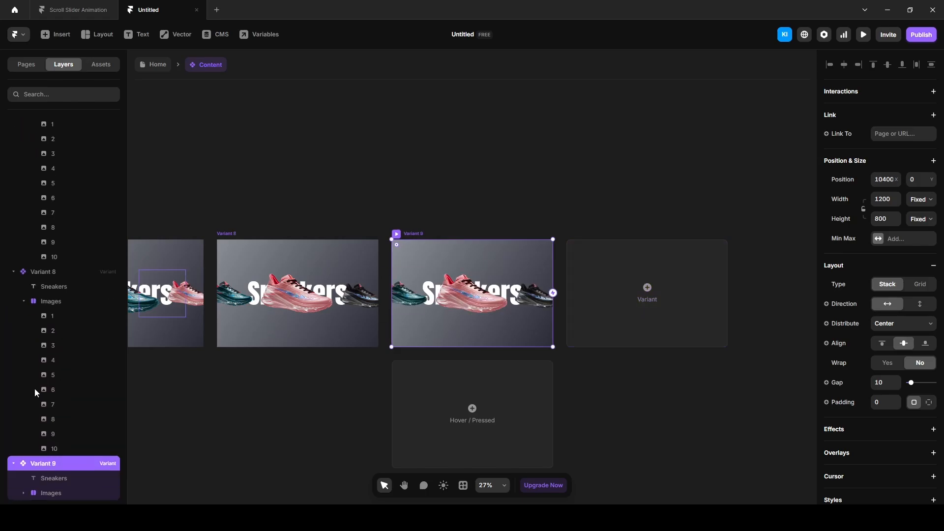
ctrl+click(495, 315)
click(880, 300)
text(350)
key(Return)
- Resize image 9 in Variant 9 to 550 by 550 px and shift the Images stack left until that sneaker sits over the title
click(535, 296)
click(885, 300)
text(550)
key(Return)
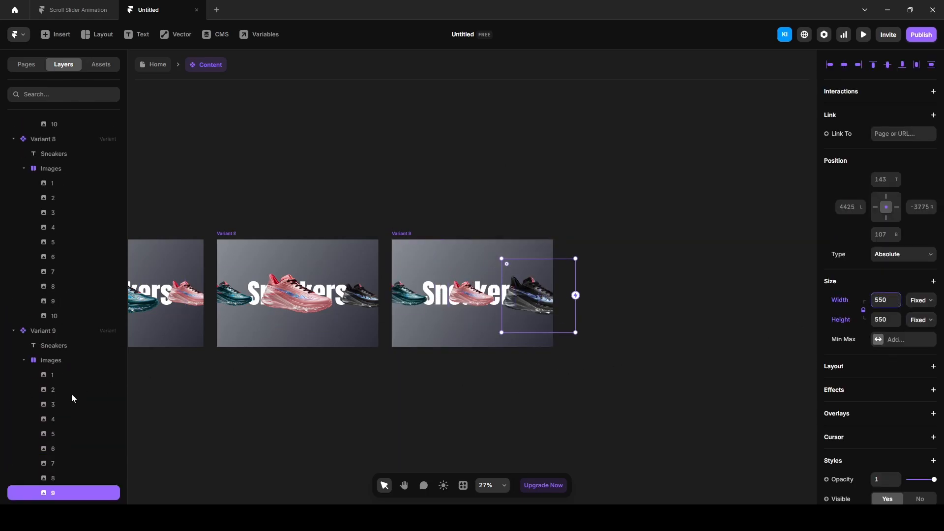
scroll(71, 396, down, 1)
click(52, 345)
mouse_move(863, 211)
mouse_down()
mouse_move(858, 245)
mouse_move(875, 212)
mouse_up()
click(65, 154)
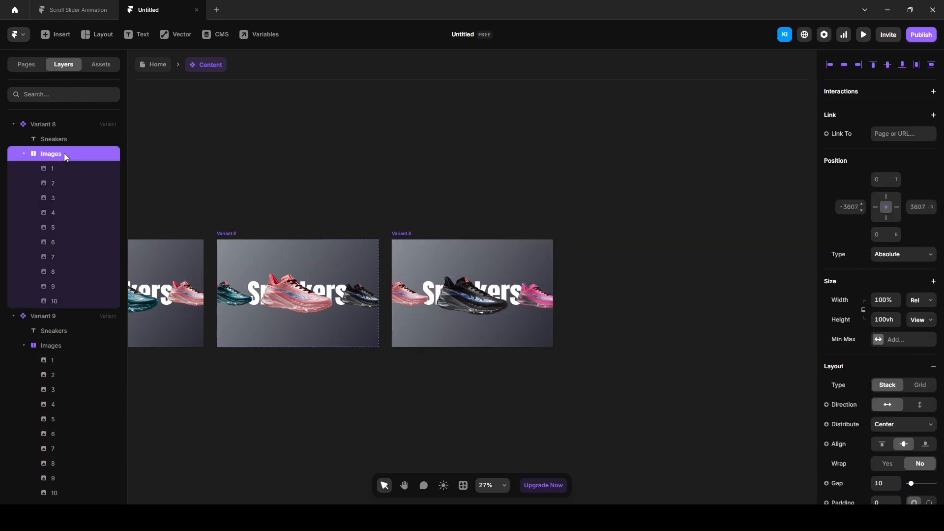
- Add a tenth variant beside Variant 9 and resize its image 9 to 350 by 350 px
click(533, 291)
click(596, 290)
ctrl+click(485, 305)
click(882, 299)
text(350)
key(Return)
- Resize image 10 in Variant 10 to 550 by 550 px and shift the Images stack left to about -4601 px, over the title
click(536, 296)
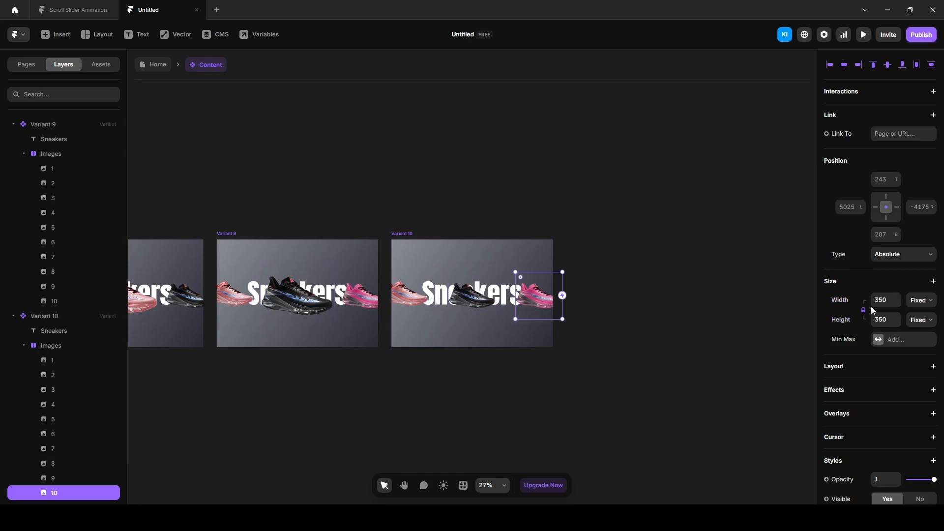
click(882, 300)
text(550)
key(Return)
click(52, 346)
drag(862, 209, 899, 456)
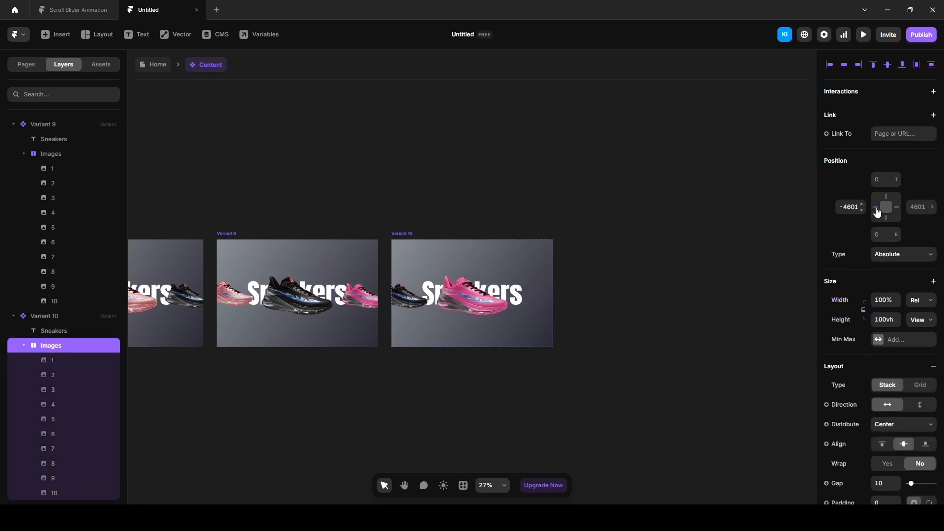
click(876, 209)
click(378, 424)
click(455, 314)
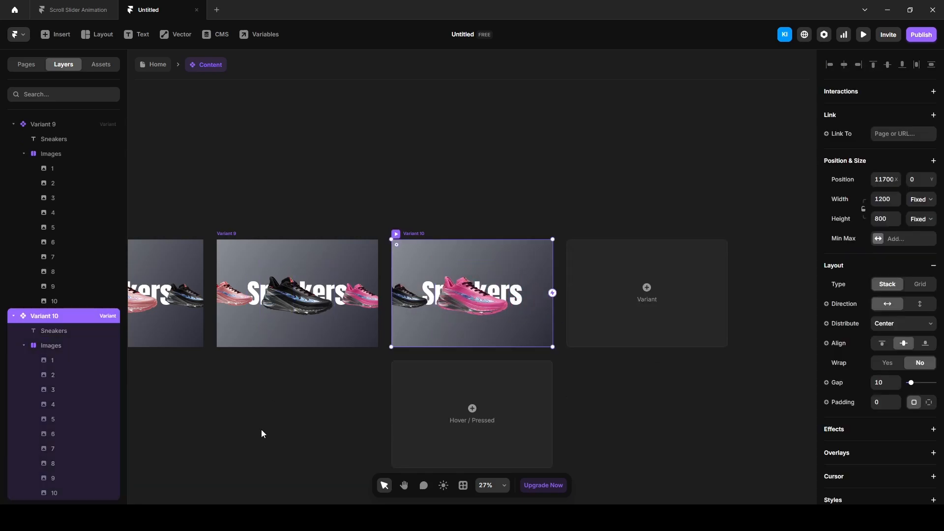
click(258, 410)
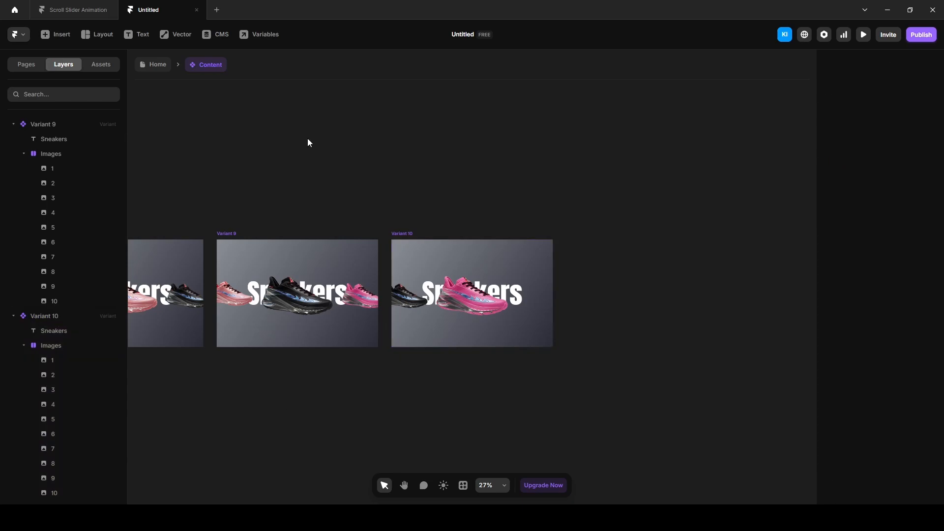
- Switch to the finished Scroll Slider Animation preview and scroll through it to examine how the sneaker names change with each sneaker
click(73, 16)
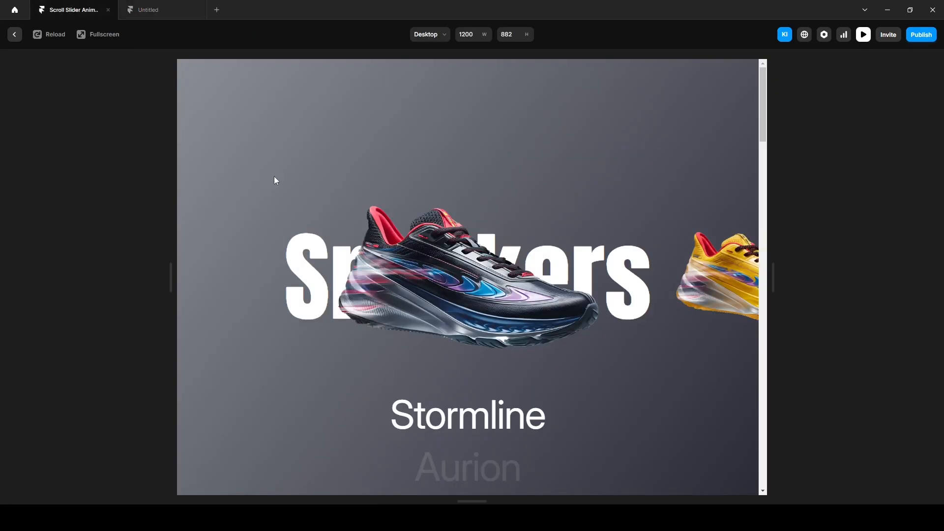
scroll(453, 405, down, 5)
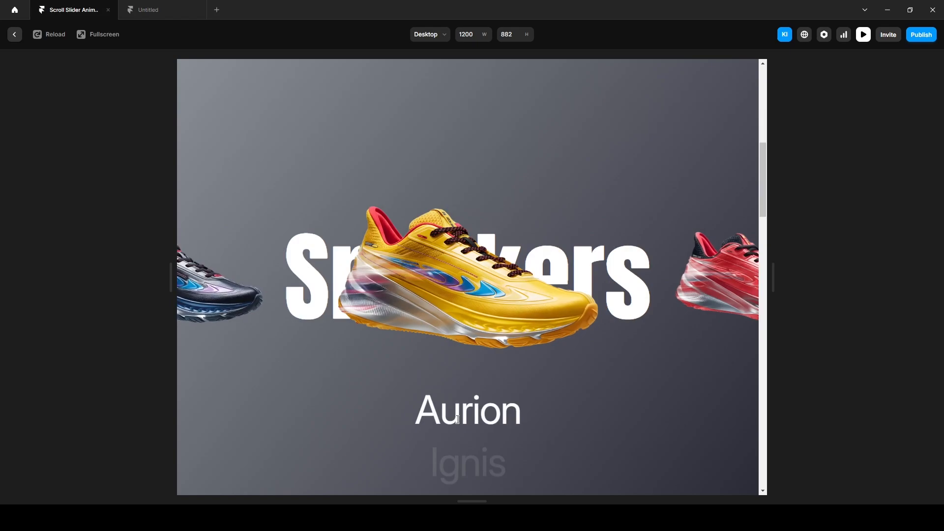
scroll(450, 380, down, 3)
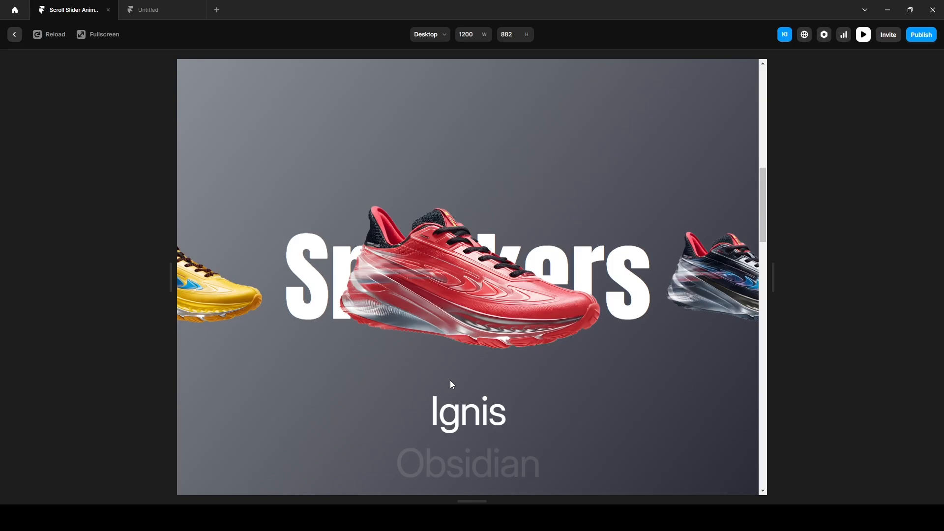
scroll(451, 381, down, 3)
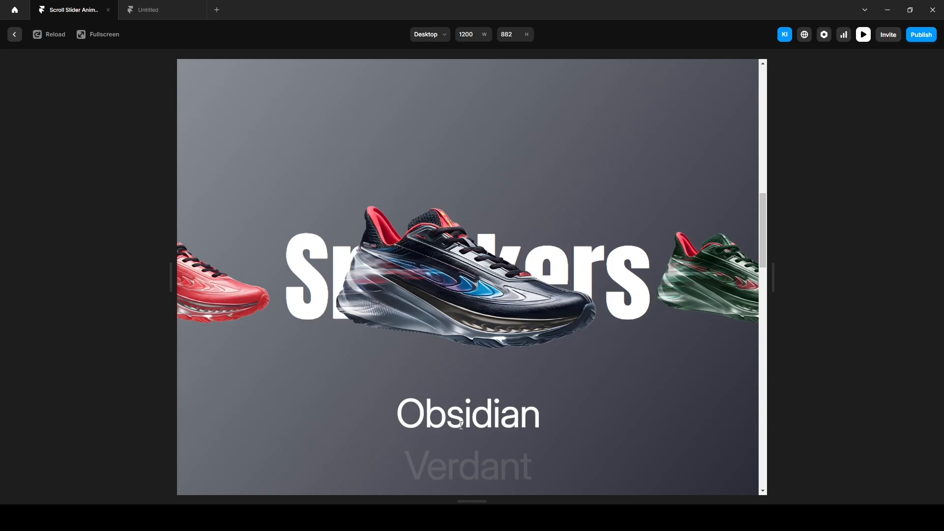
scroll(461, 426, down, 3)
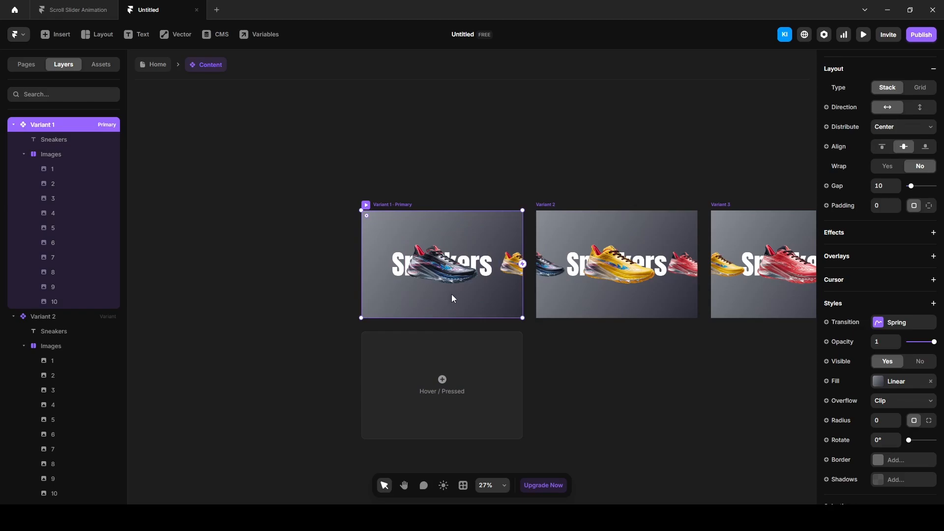
- Back in the Untitled project, add the text "Stormline" to Variant 1 and move its layer out of Images, directly below Sneakers
text(Stormline)
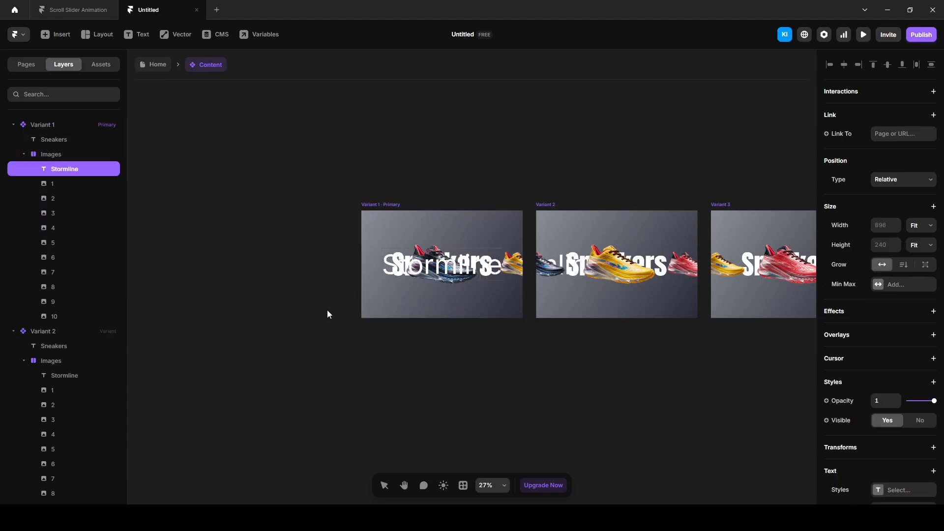
click(68, 171)
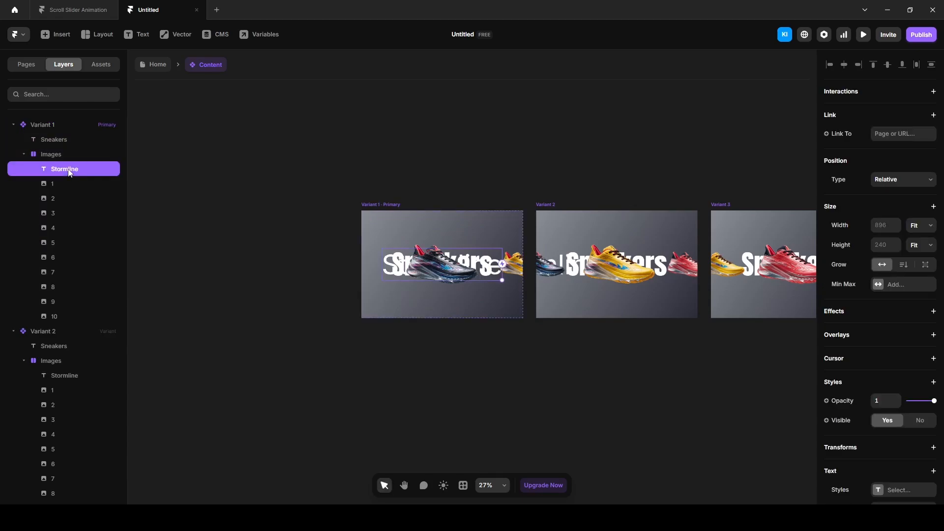
drag(69, 172, 58, 149)
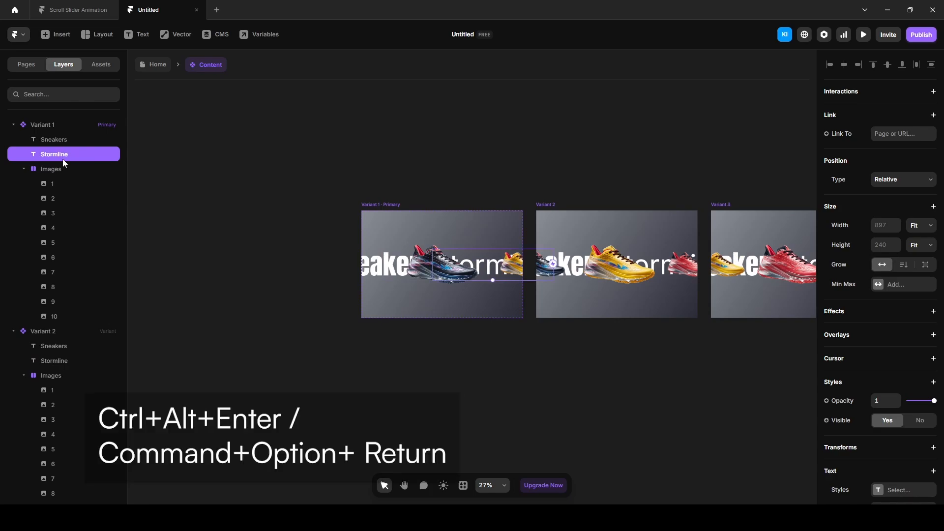
- Wrap the Stormline text in Variant 1 in a stack, set it to absolute position and place it 30 px above the bottom edge
key(ctrl+alt+Return)
click(895, 179)
click(896, 192)
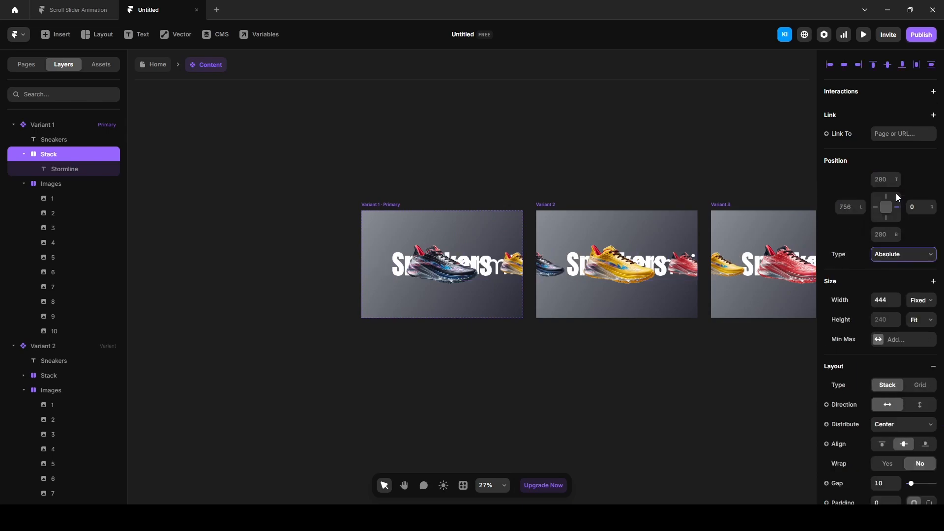
drag(896, 235, 913, 331)
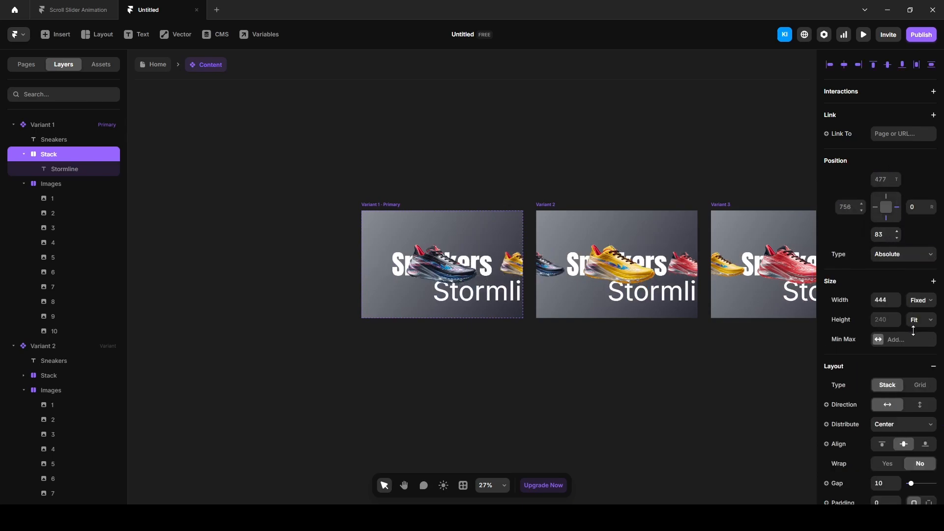
- Set the font size of the Stormline text to 80 px
click(64, 170)
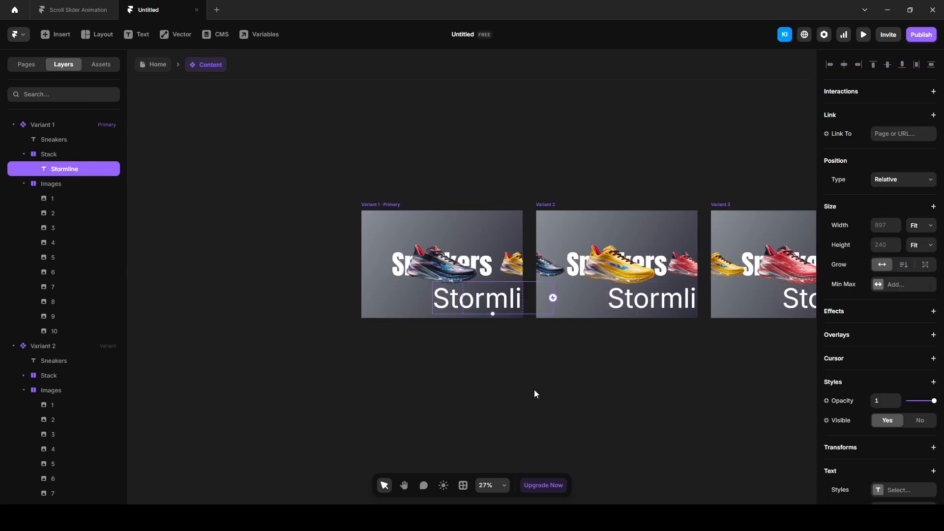
scroll(859, 433, down, 5)
click(884, 391)
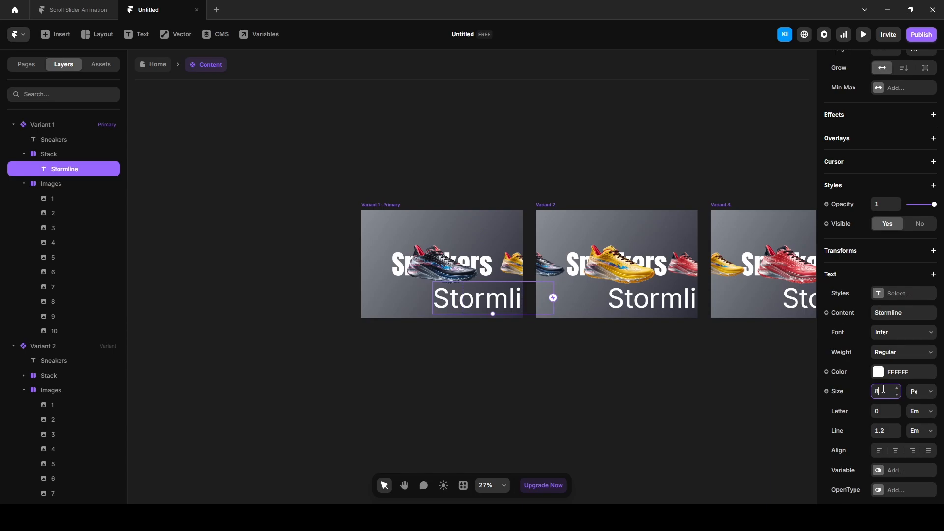
text(80)
key(Return)
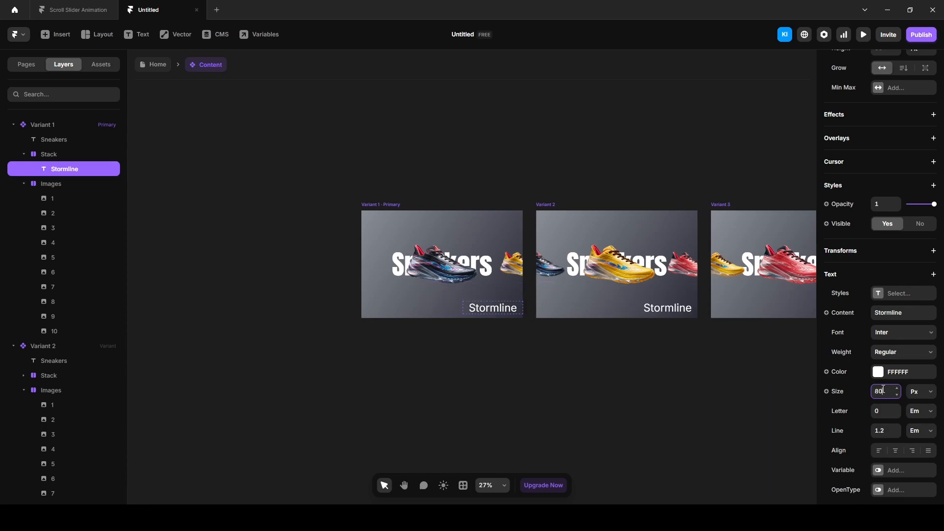
- Resize the stack around Stormline to 1200 px wide and 200 px high
scroll(885, 344, up, 5)
key(Escape)
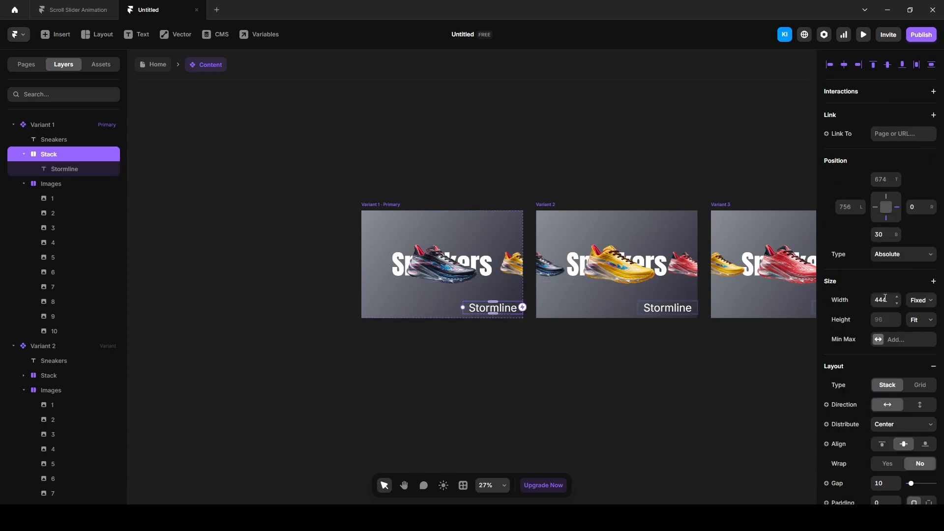
click(886, 298)
text(1200)
key(Tab)
text(2)
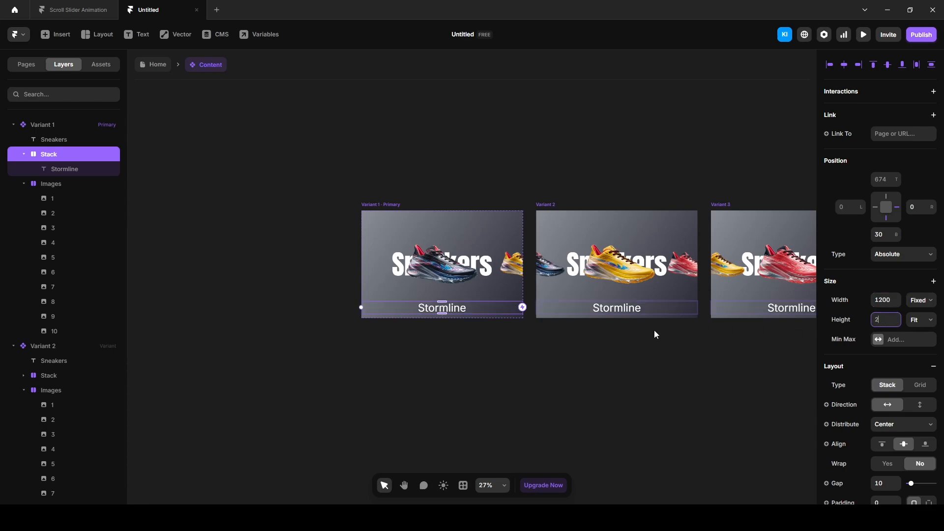
text(00)
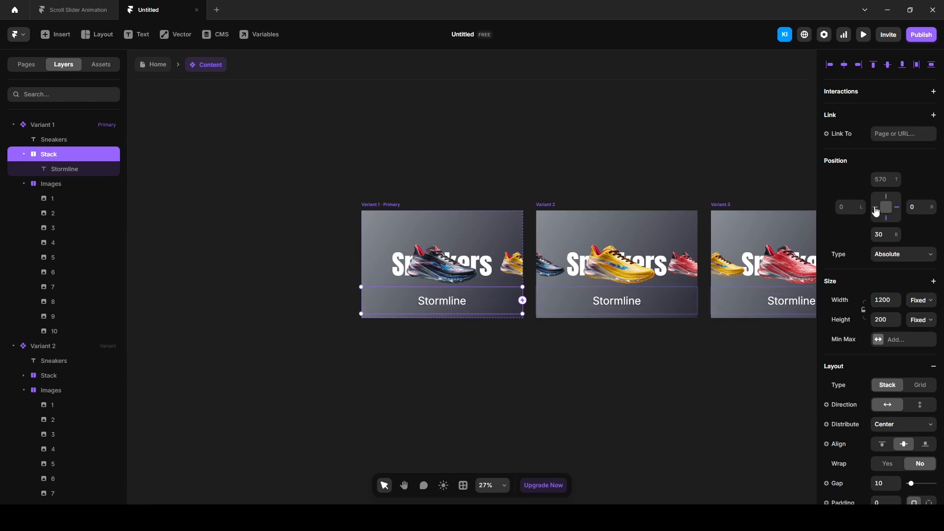
- Pin the stack around Stormline to the left edge as well and rename its layer Text
click(69, 169)
double_click(51, 154)
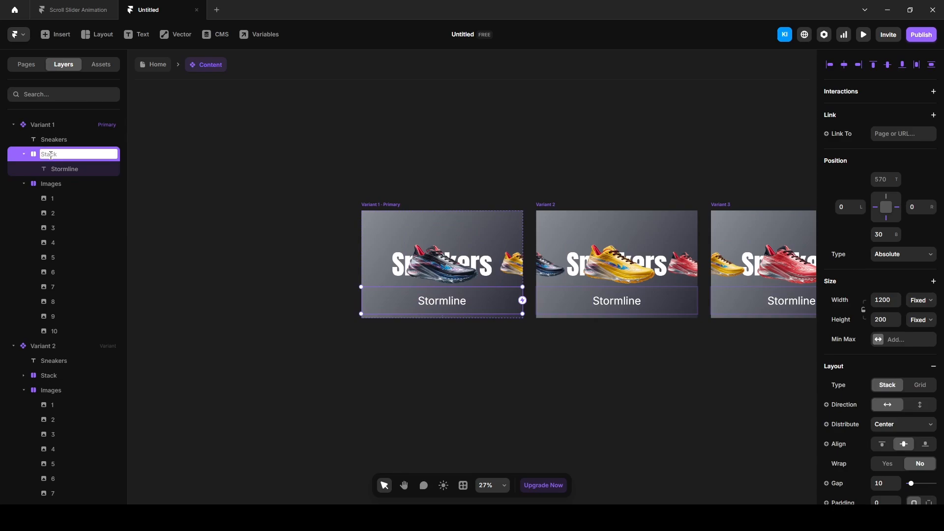
text(Text)
key(Return)
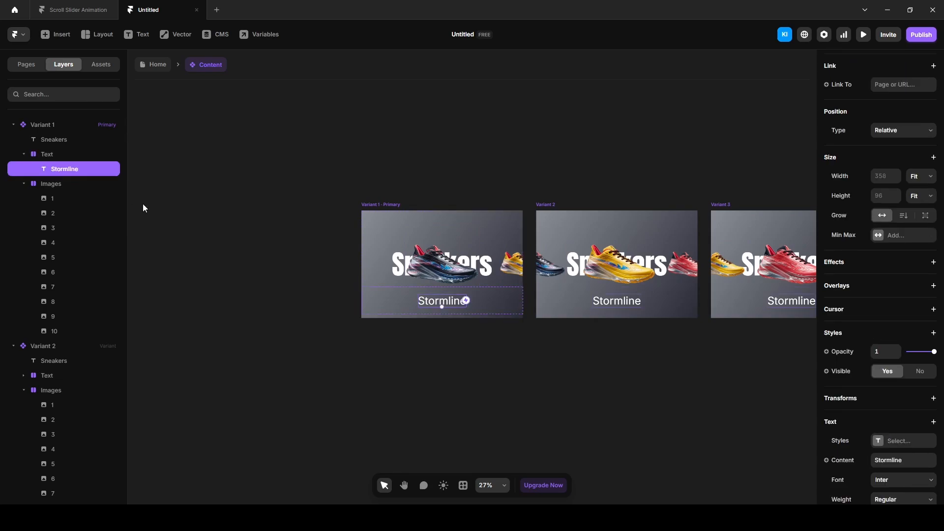
- Duplicate the Stormline text nine times inside the Text stack and set the stack's direction to vertical
key(ctrl+d)
key(ctrl+d)
key(ctrl+d)
key(ctrl+d)
key(ctrl+d)
key(ctrl+d)
key(ctrl+d)
key(ctrl+d)
key(ctrl+d)
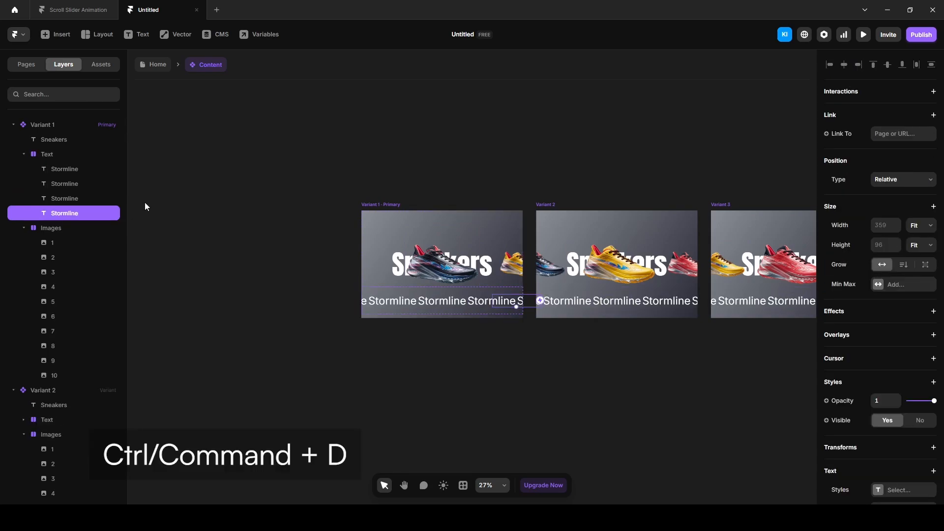
click(54, 155)
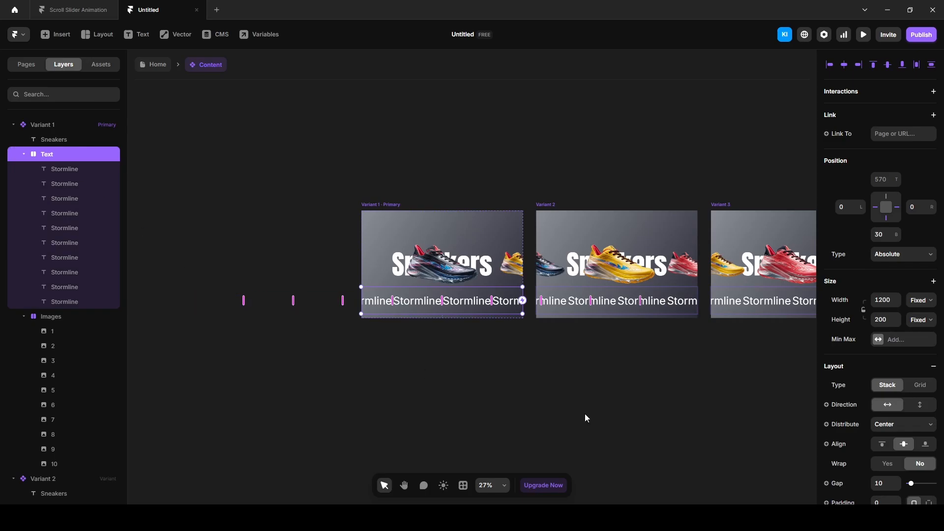
click(920, 406)
- Change the nine Stormline copies, in order, to Aurion, Ignis, Obsidian, Verdant, Aether, Onyx, Blushfire, Graphite and Pulse
click(74, 183)
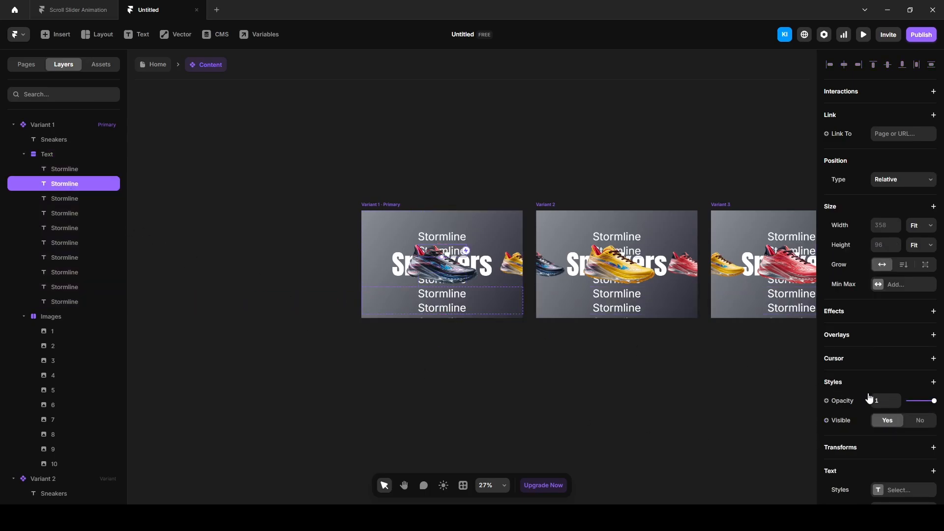
scroll(867, 397, down, 4)
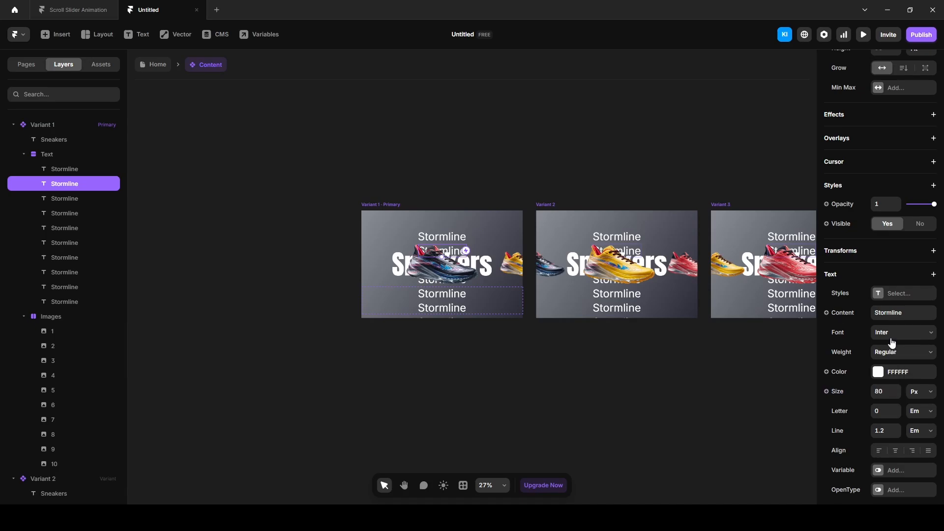
click(889, 312)
text(Aurion)
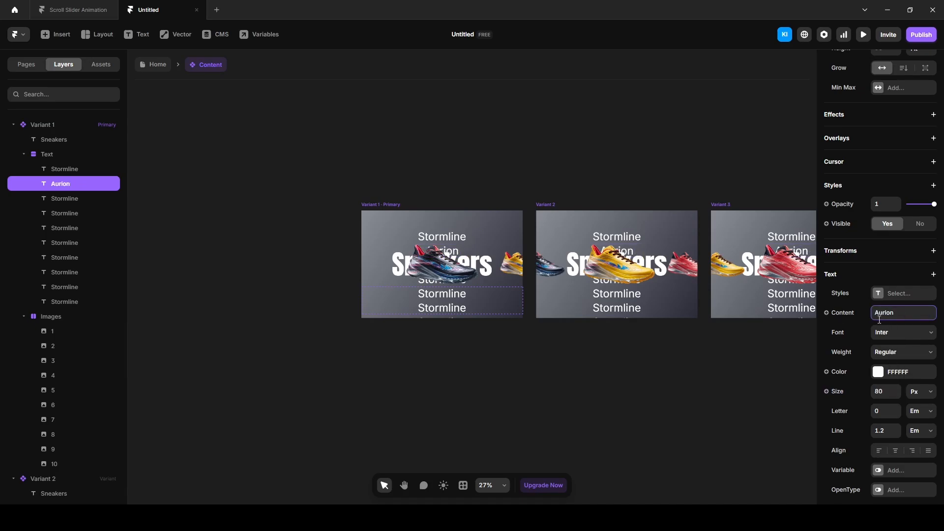
click(73, 198)
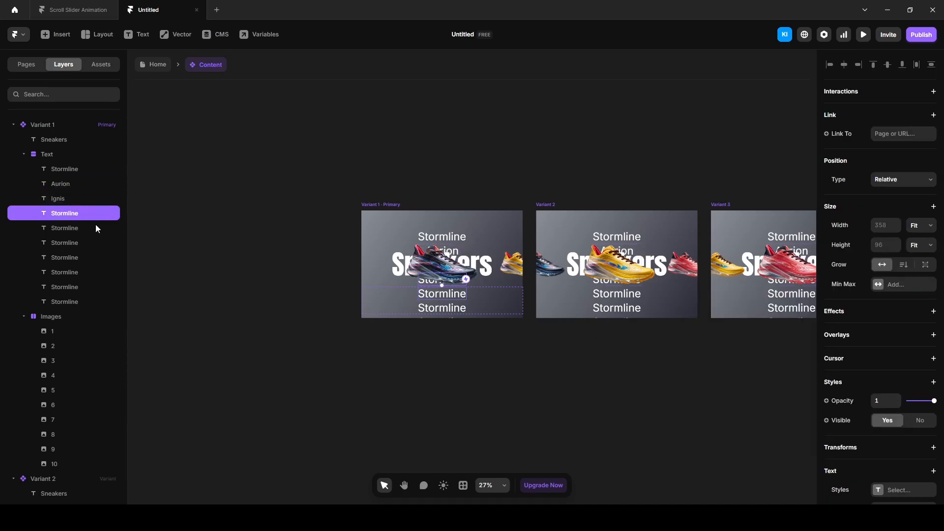
scroll(880, 344, down, 4)
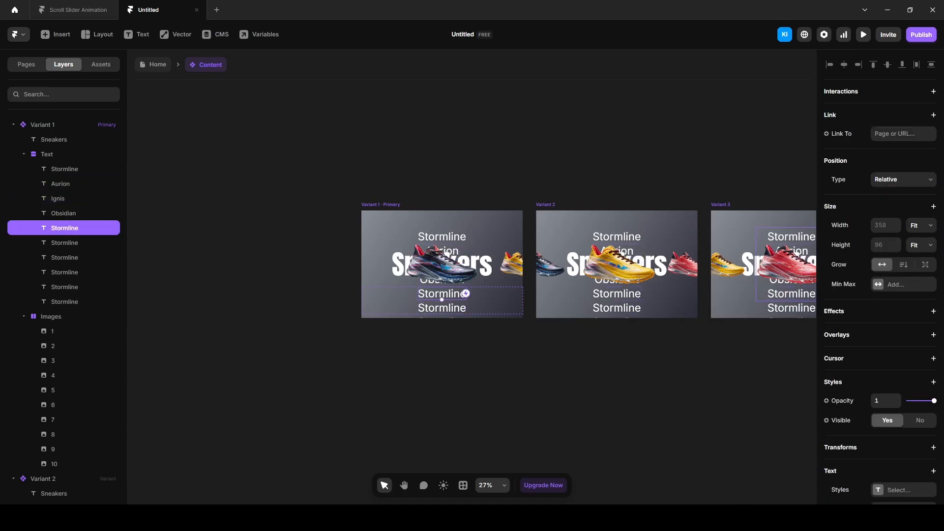
scroll(881, 344, down, 4)
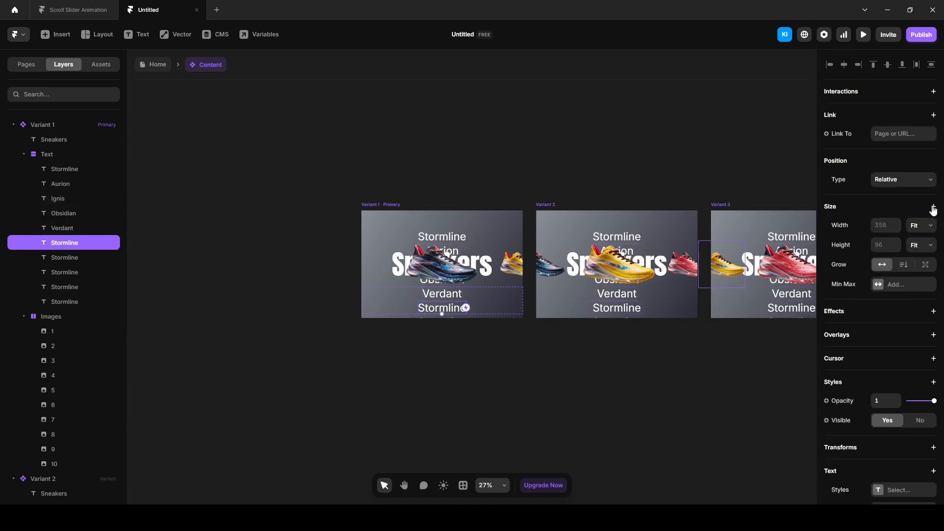
scroll(933, 210, down, 4)
click(889, 360)
text(Aether)
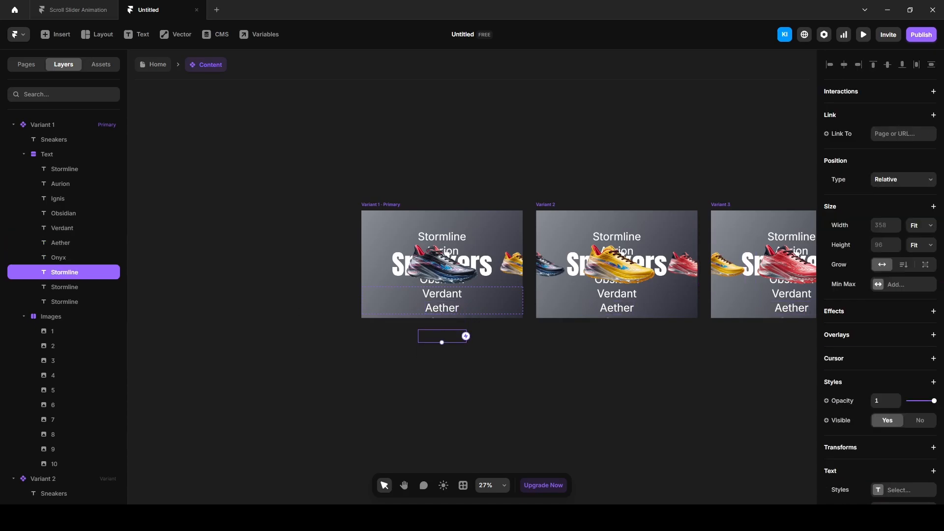
scroll(880, 295, down, 4)
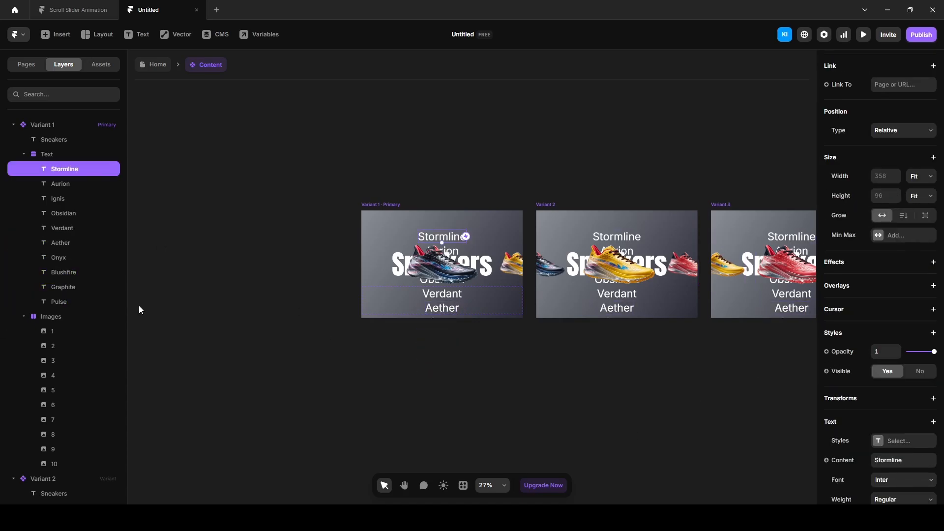
- Wrap all ten name texts, Stormline to Pulse, in a new stack inside Text and name it Wrapper
shift+click(65, 301)
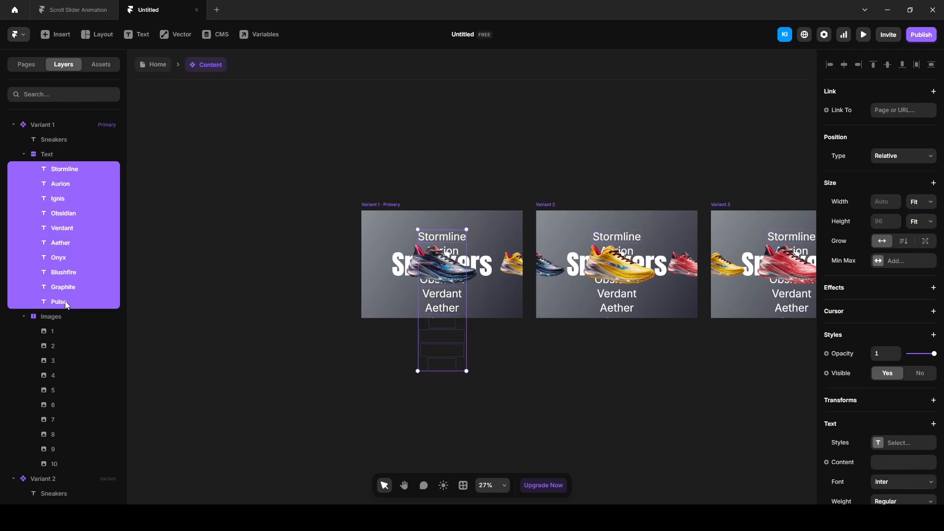
key(ctrl+Return)
double_click(62, 169)
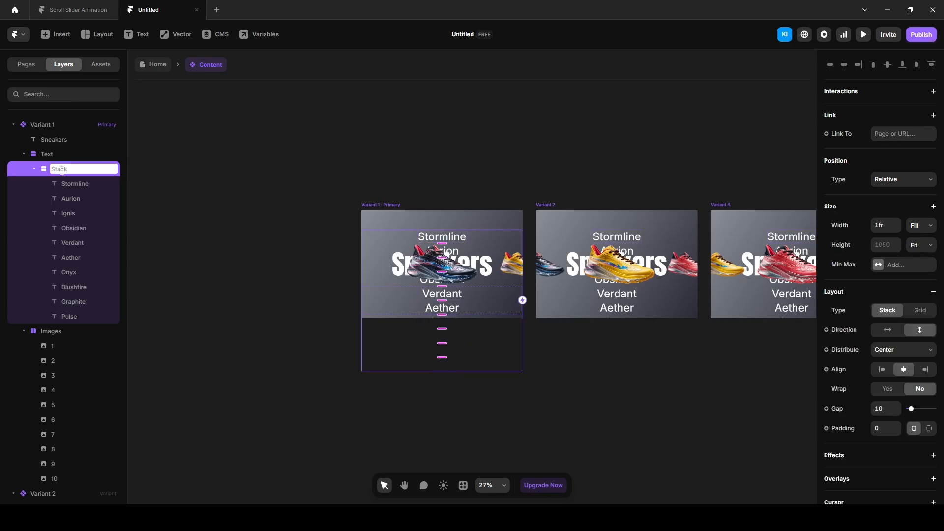
text(Wrapper)
key(Return)
- Set the Wrapper stack to absolute position with a fixed height of 120 px
click(900, 182)
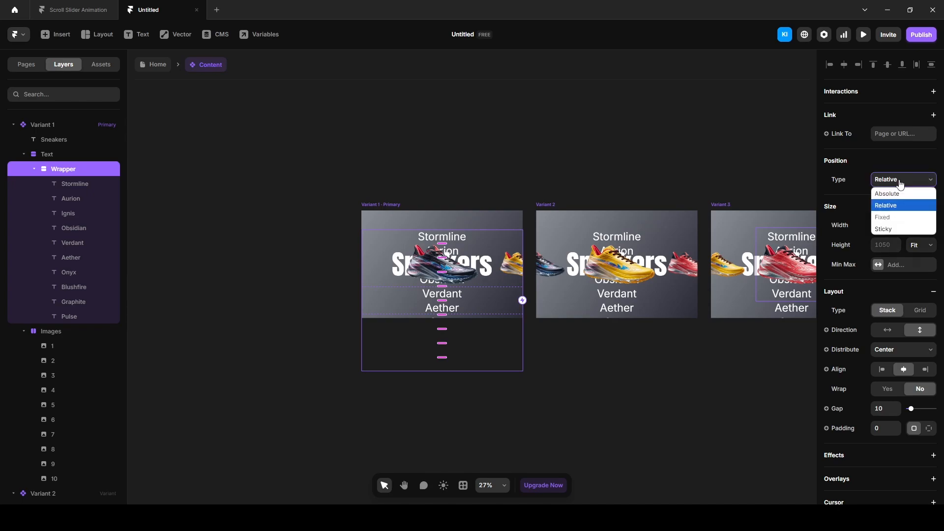
click(896, 194)
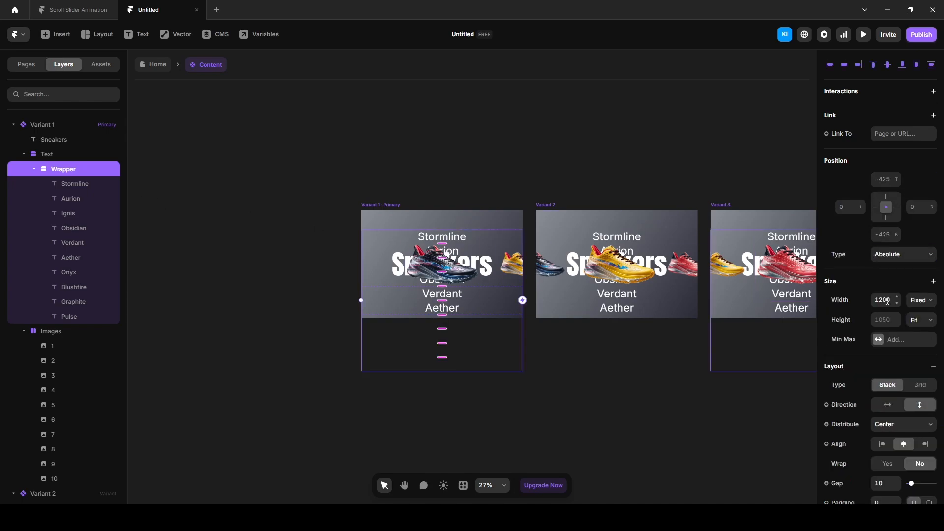
click(884, 320)
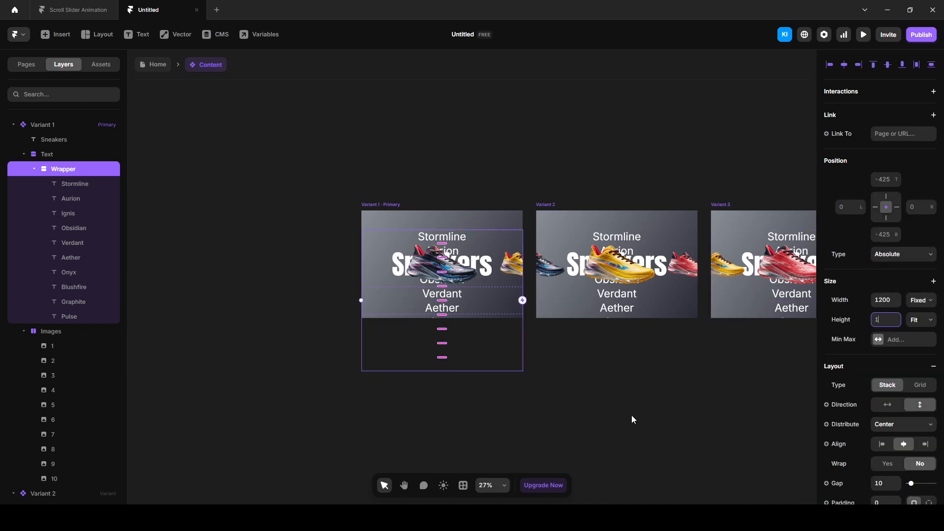
text(120)
key(Return)
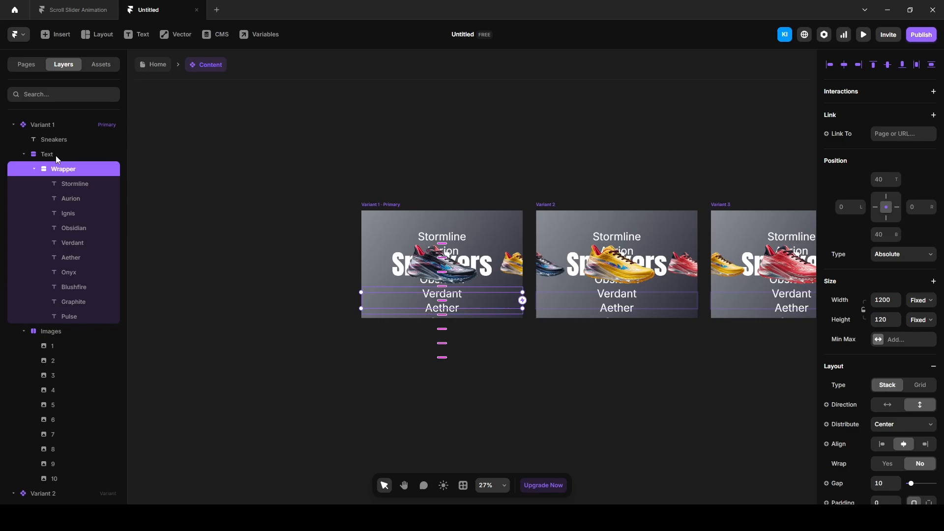
- Set the overflow of the Text stack to Clip
click(46, 154)
scroll(871, 409, down, 4)
scroll(871, 409, down, 2)
click(889, 383)
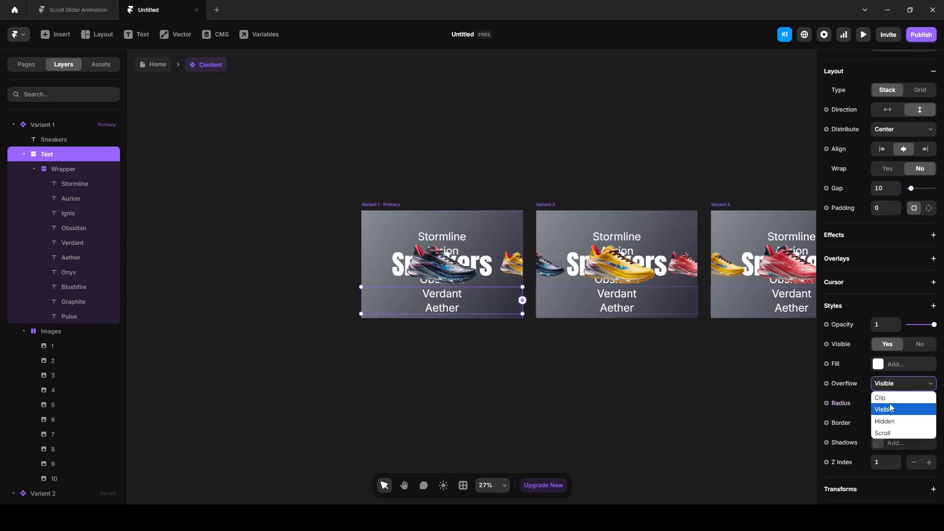
click(890, 398)
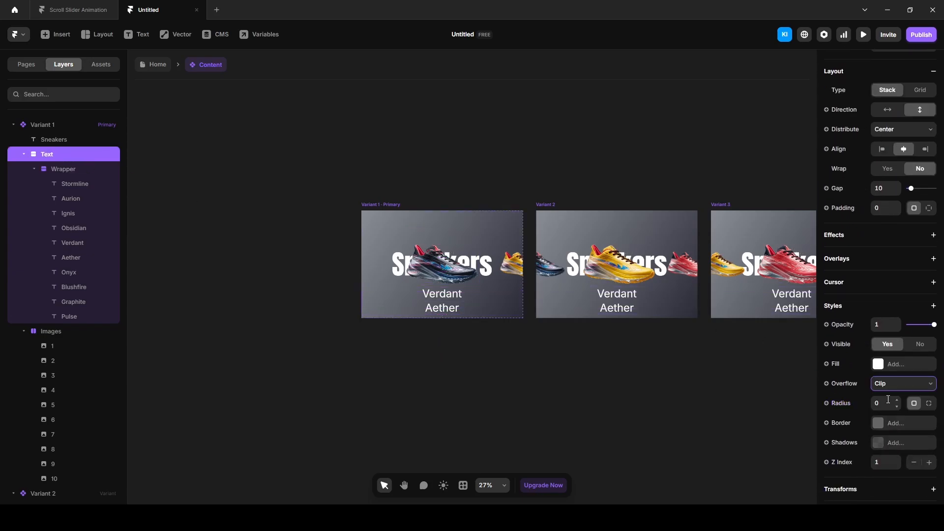
- Set the Wrapper stack's distribution to Start
click(64, 170)
click(888, 424)
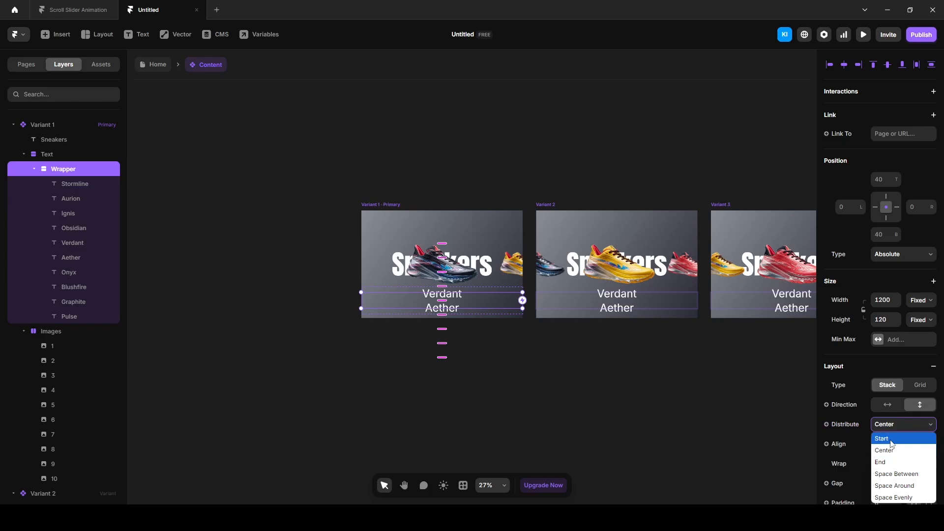
click(892, 439)
- Reduce the opacity of all ten name texts in Wrapper to 0.1
click(71, 183)
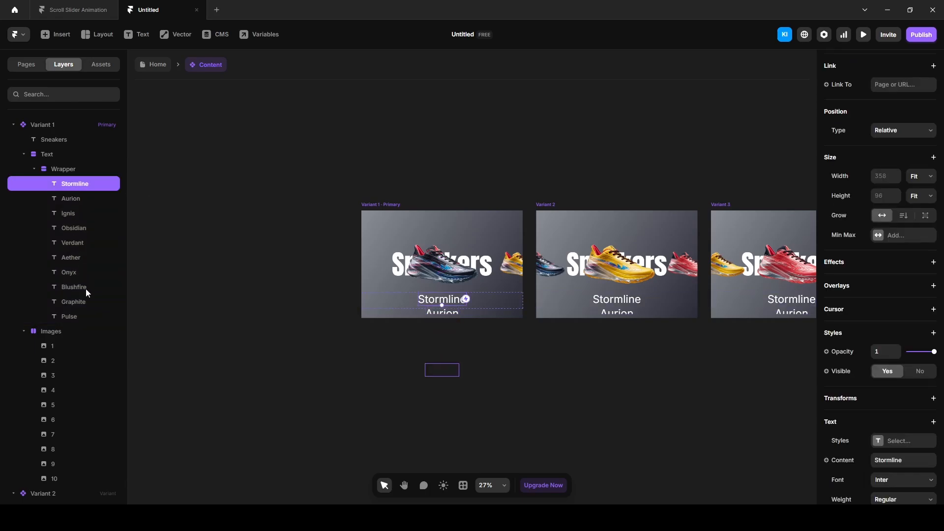
shift+click(83, 315)
click(880, 354)
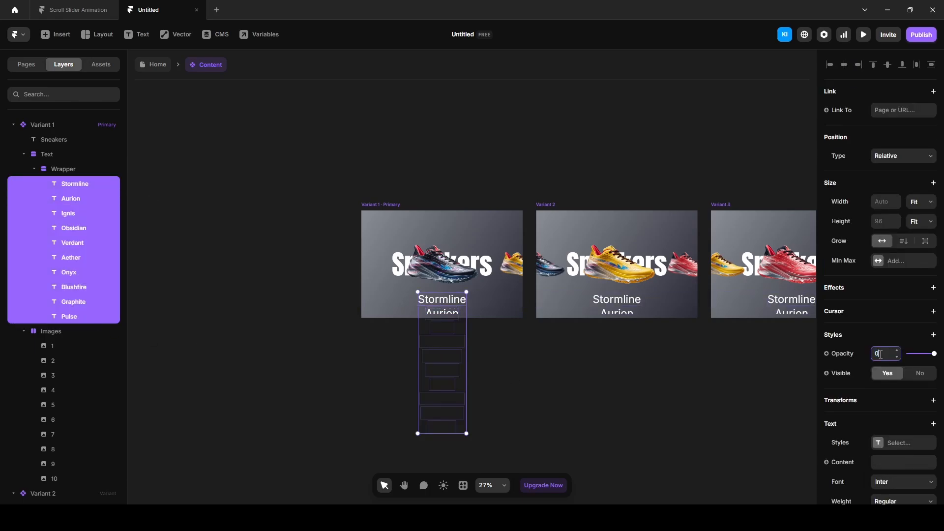
text(0.1)
key(Return)
scroll(459, 297, up, 3)
click(546, 403)
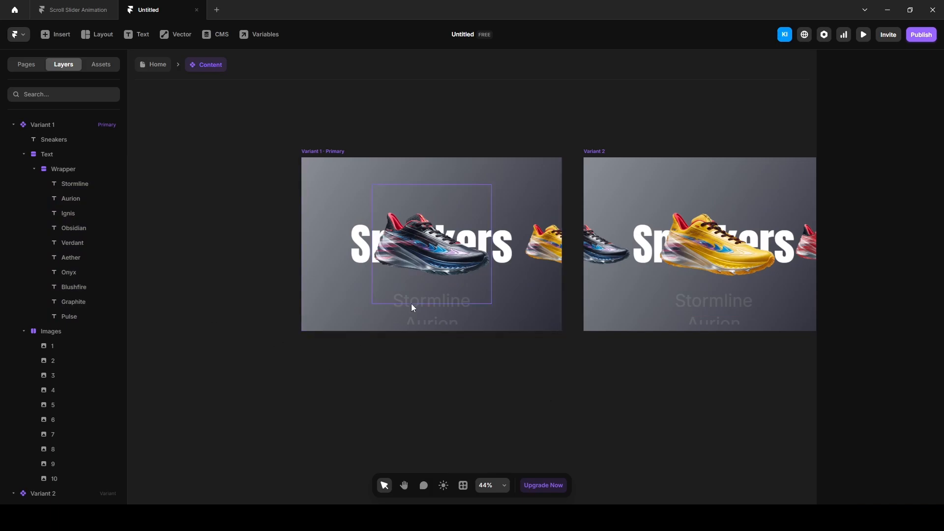
- Set the opacity of the Stormline text in Variant 1 to 1
click(85, 185)
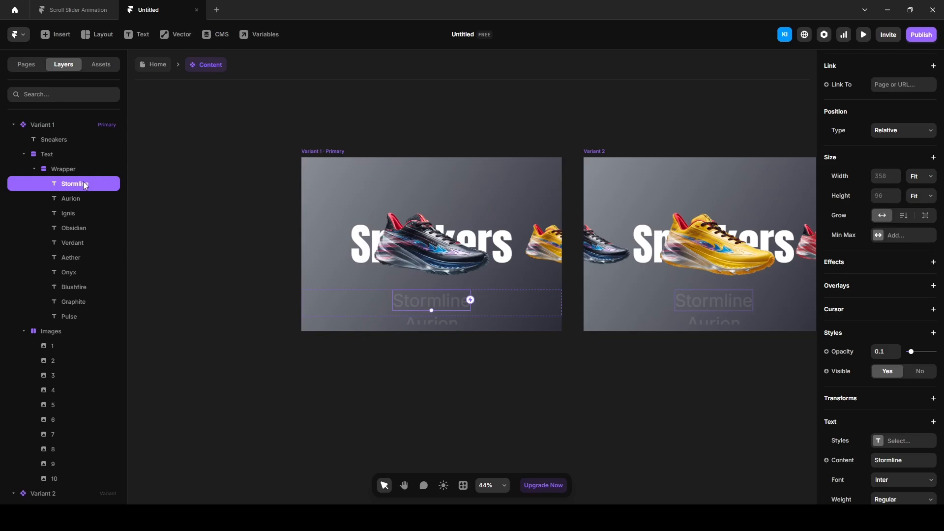
click(882, 350)
text(1)
key(Return)
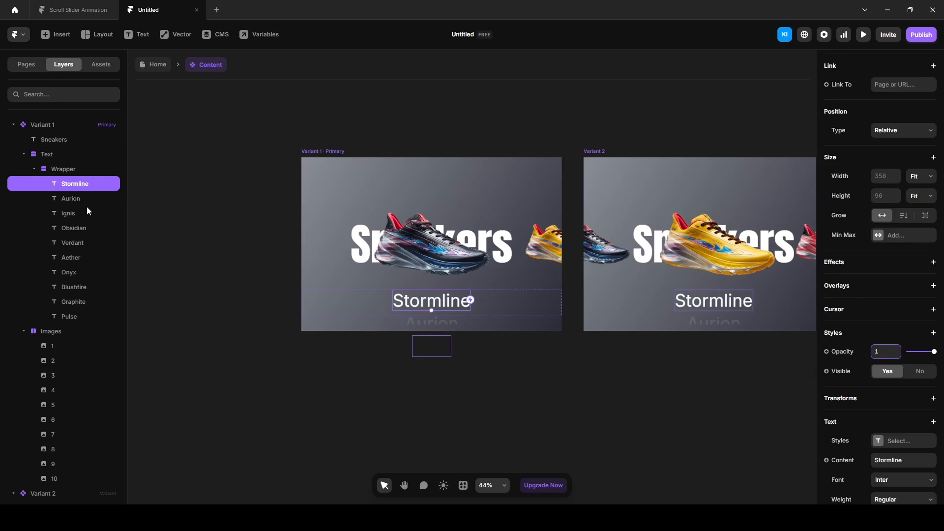
- Move the Wrapper in Variant 1 up to a top position of 1 inside the Text stack
click(70, 170)
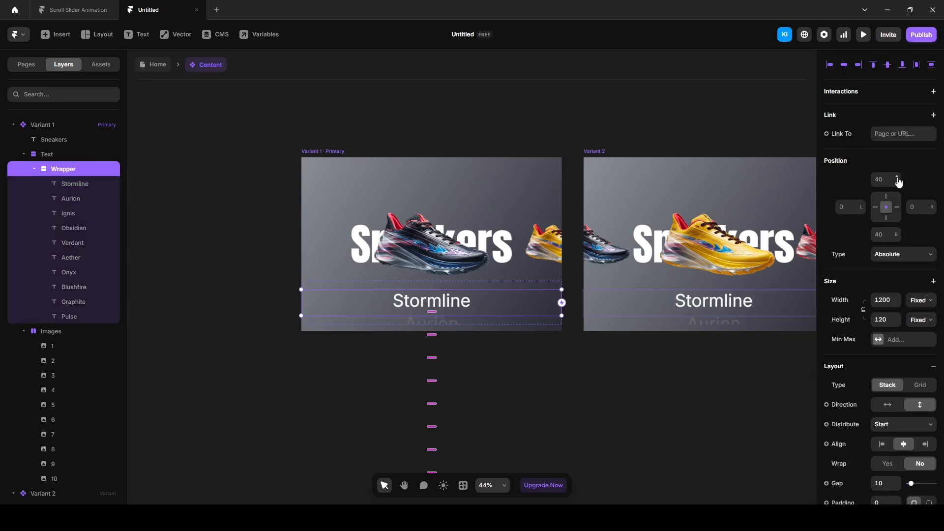
drag(898, 182, 902, 198)
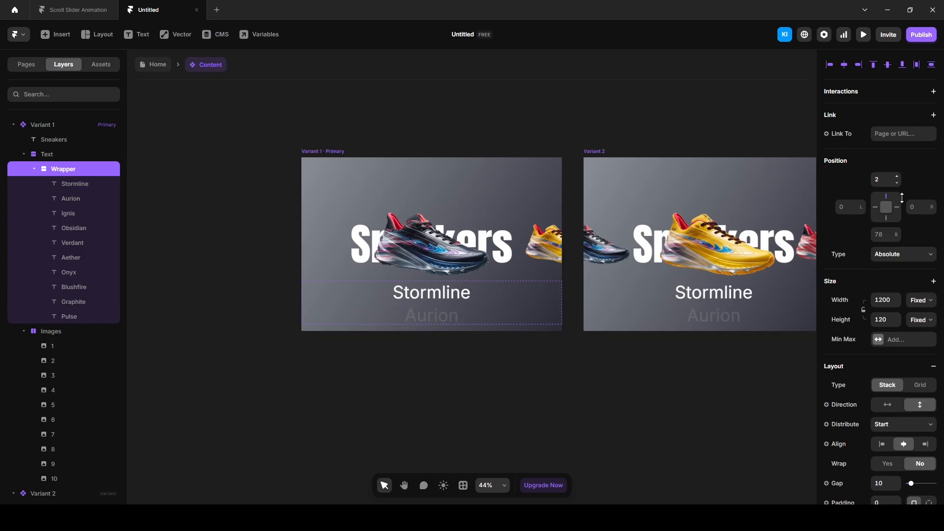
click(215, 316)
- Move the Wrapper in Variant 2 up to a top position of about -116 so that Aurion leads
key(space)
drag(675, 374, 412, 375)
click(381, 312)
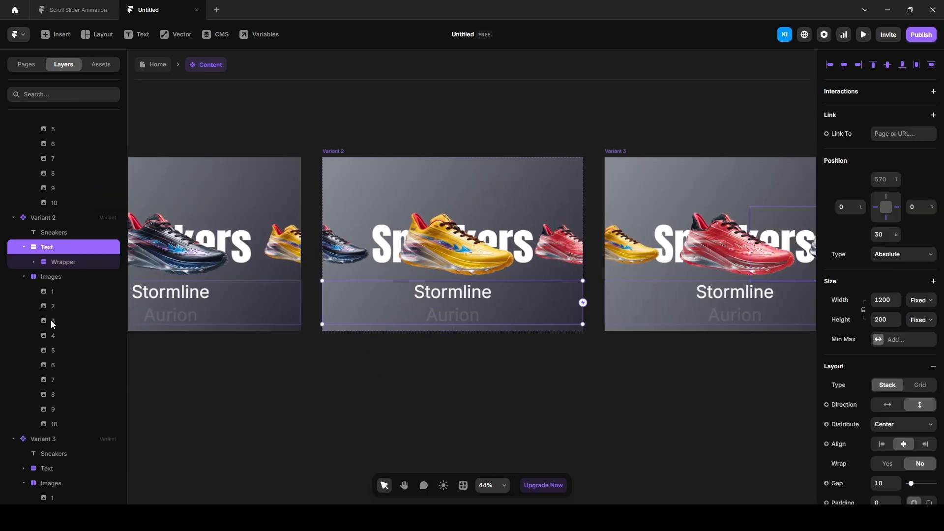
click(66, 261)
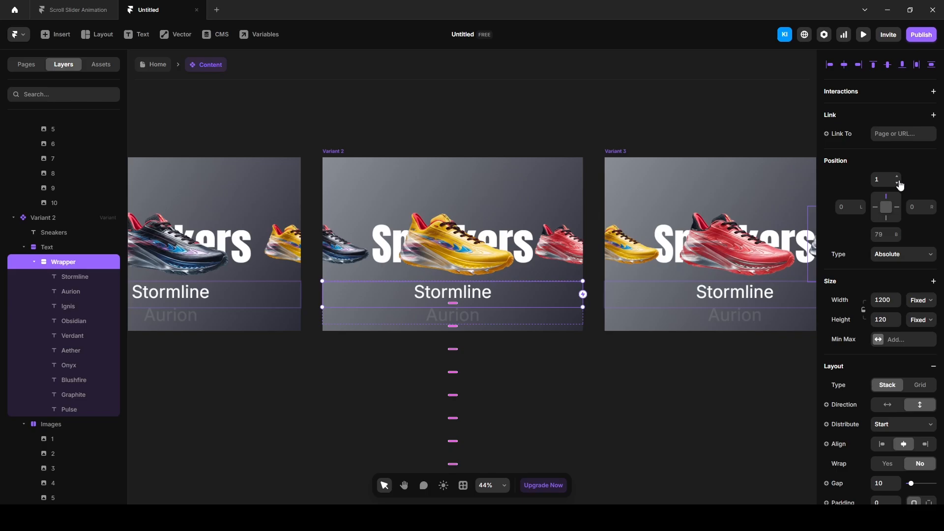
drag(900, 184, 906, 238)
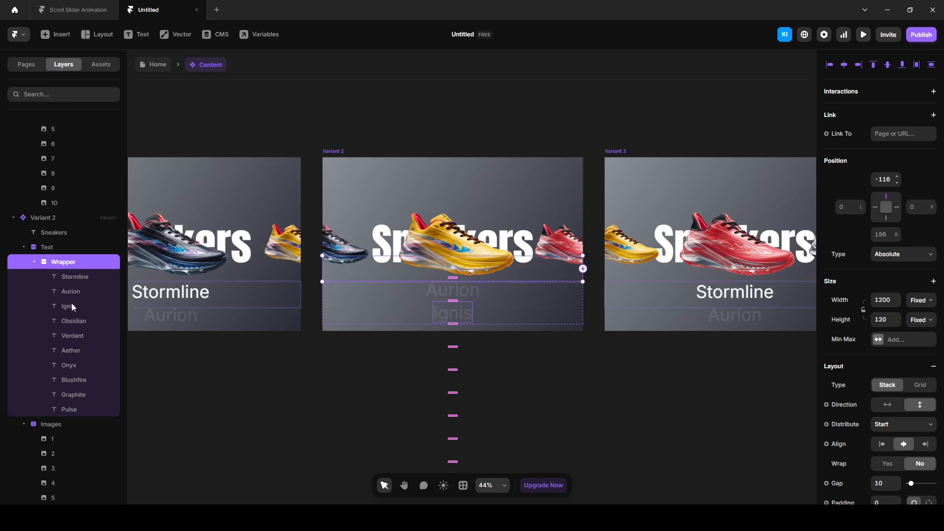
- Set the opacity of the Aurion text in Variant 2 to 1
click(72, 293)
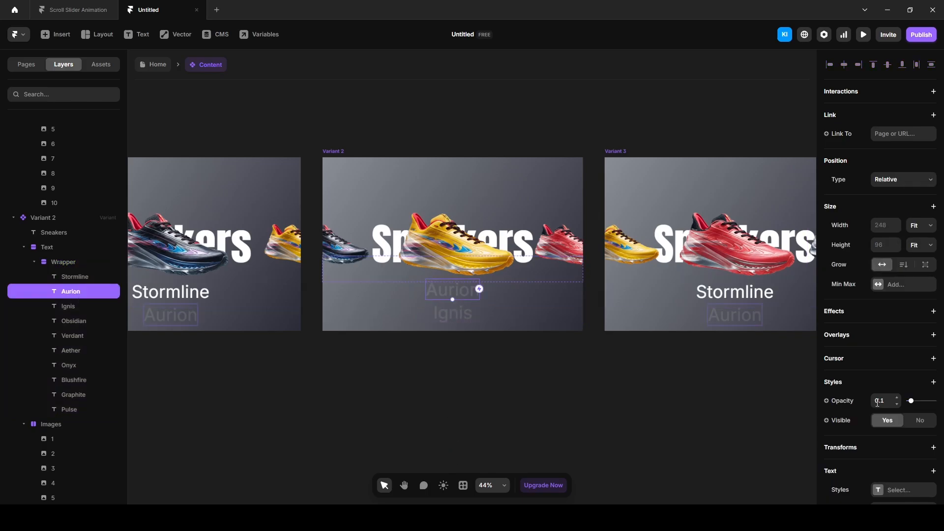
text(1)
key(Return)
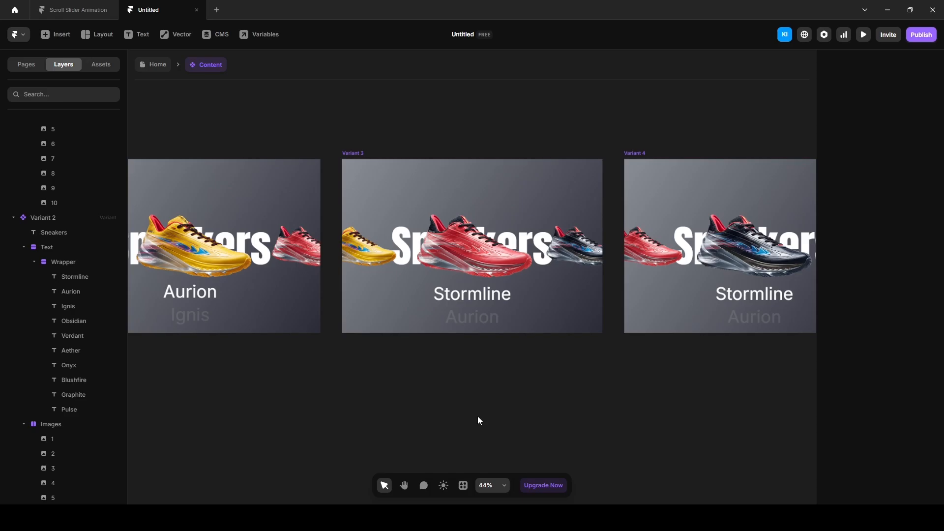
- Shift the Wrapper up in Variants 3 and 4 to show Ignis and Obsidian, each at full opacity
click(521, 309)
click(62, 313)
drag(897, 182, 917, 290)
click(69, 356)
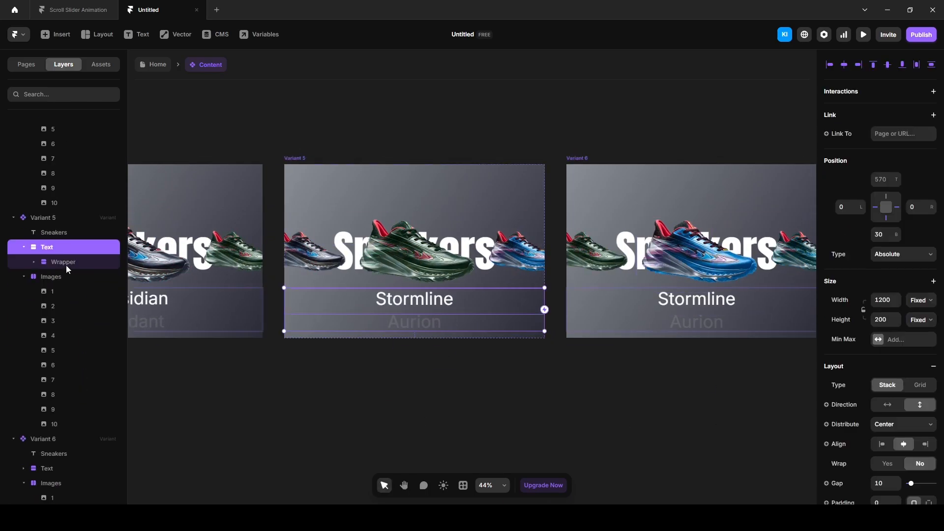
- Shift the Wrapper up in Variants 5 and 6 to show Verdant and Aether, each at full opacity
click(63, 265)
click(73, 335)
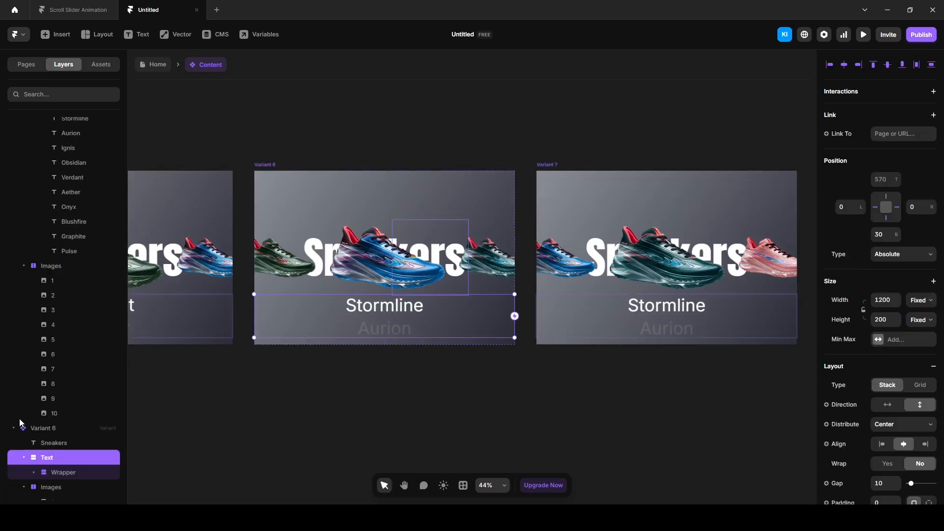
click(64, 473)
drag(886, 179, 888, 231)
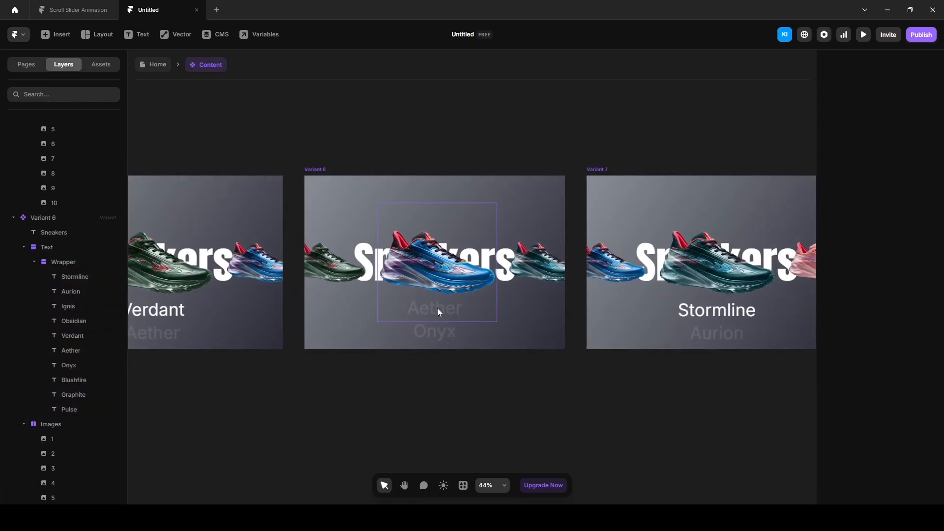
click(435, 308)
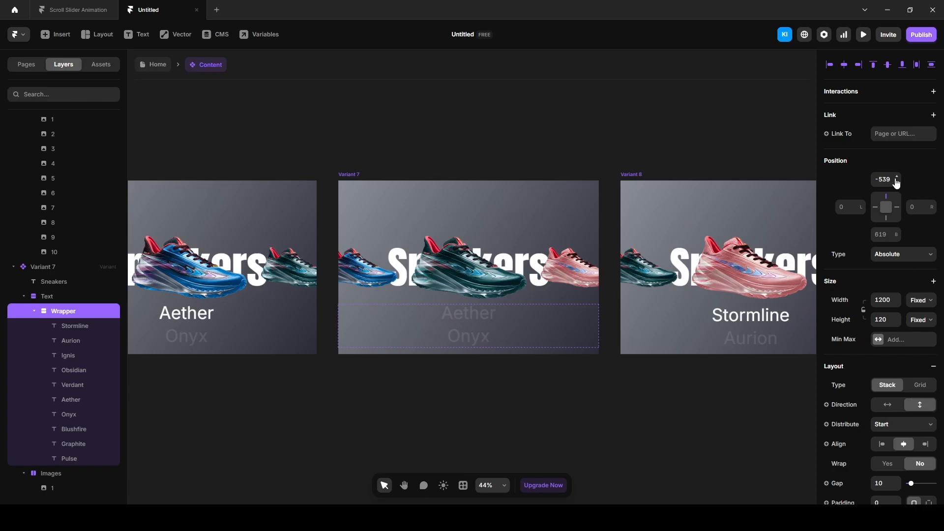
- Shift the Wrapper up in Variants 7, 8 and 9 to show Onyx, Blushfire and Graphite, each at full opacity
click(438, 321)
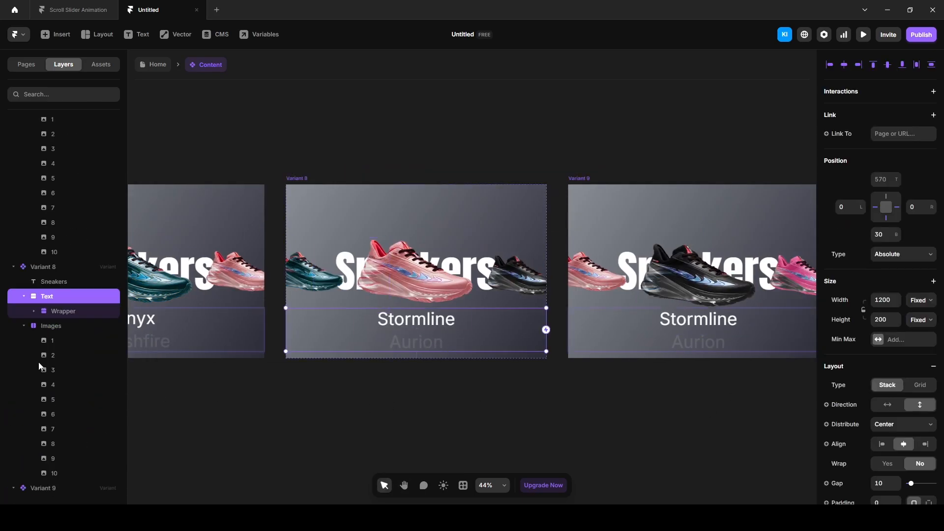
click(64, 311)
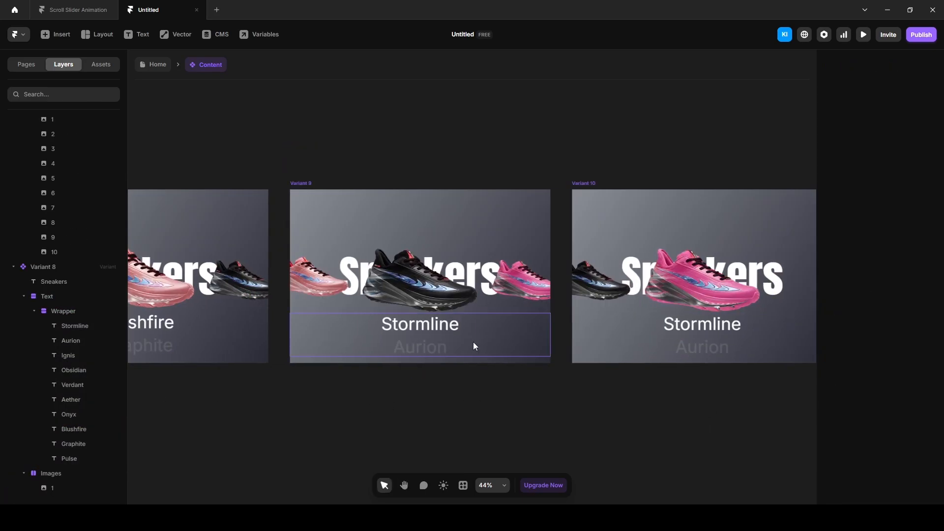
click(473, 341)
drag(898, 187, 899, 275)
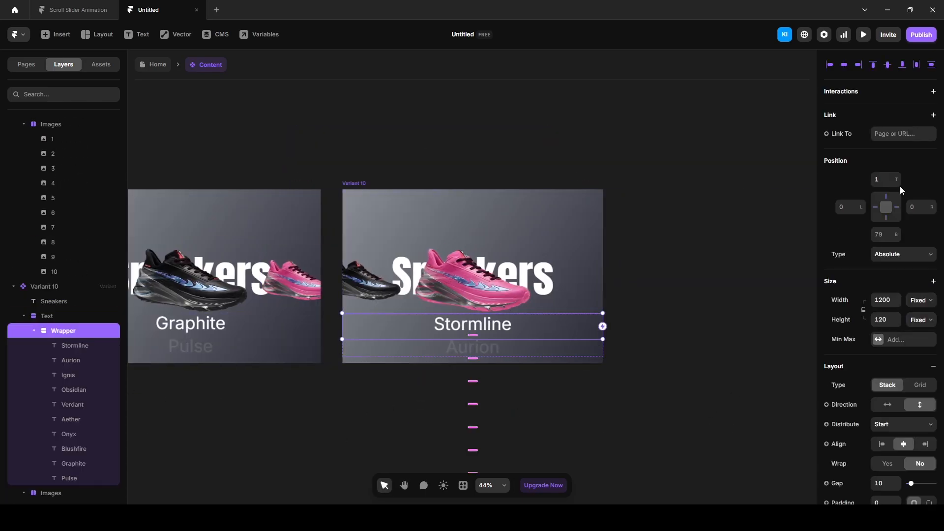
- Shift the Wrapper up in Variant 10 to show Pulse and raise that text's opacity to 1
drag(900, 186, 902, 317)
drag(911, 401, 937, 401)
click(581, 432)
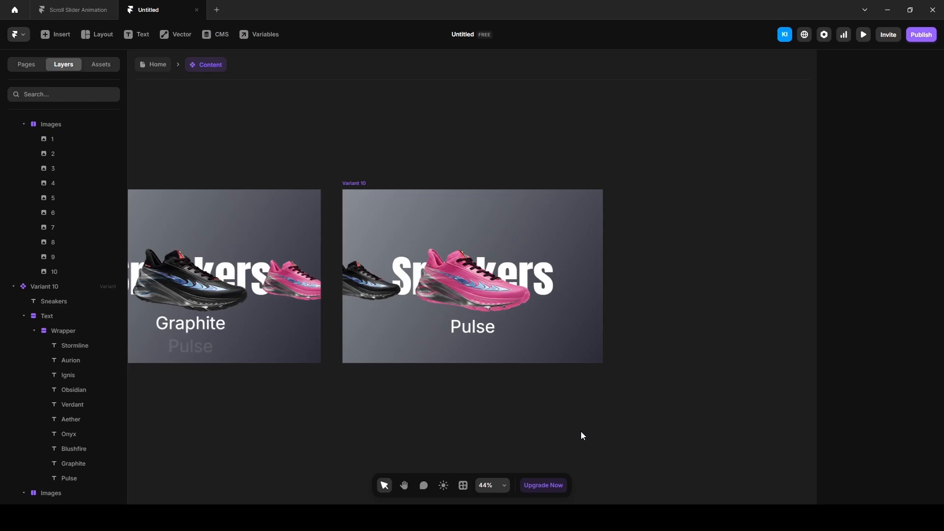
- Return to the Home page and wrap the Content component in a stack named Container
click(158, 66)
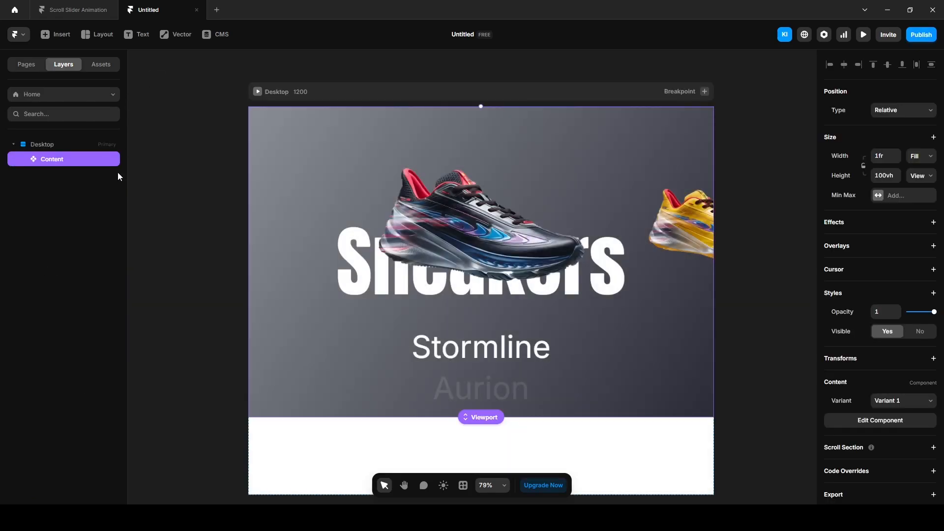
key(ctrl+Return)
double_click(49, 157)
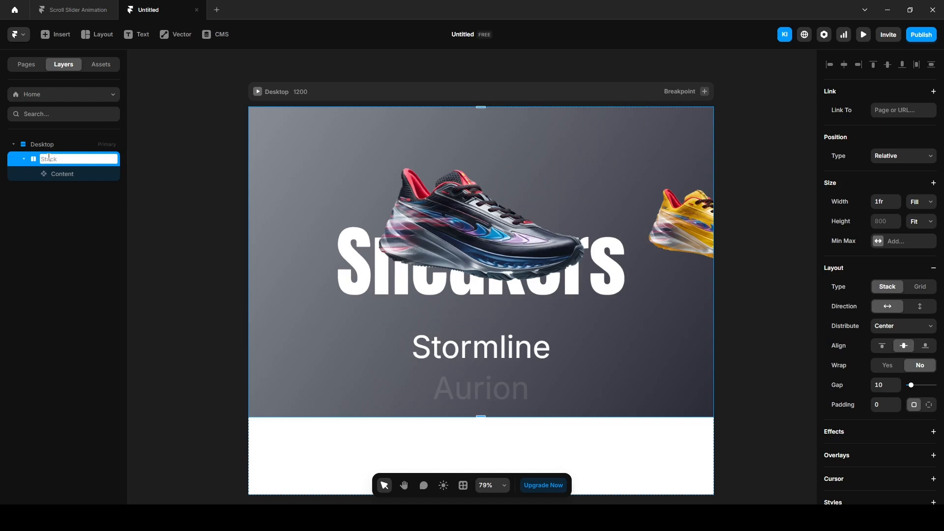
text(Container)
key(Return)
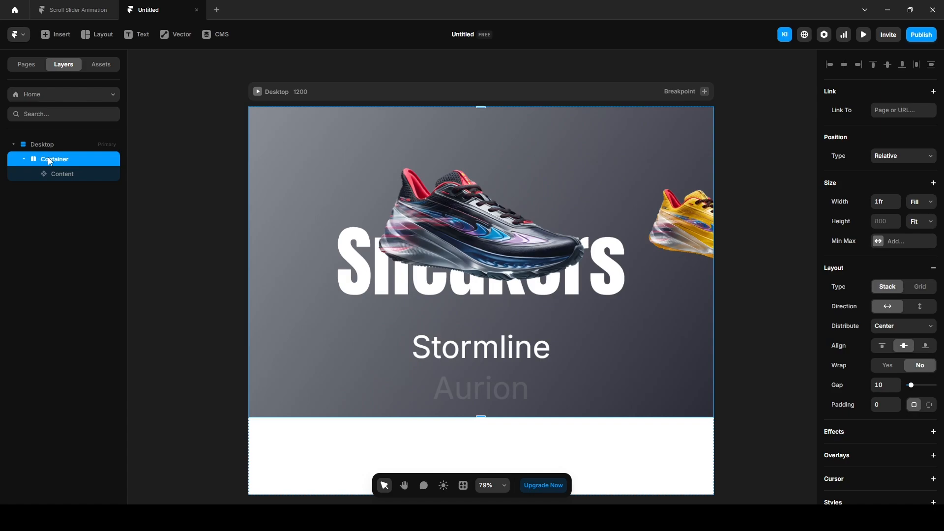
- Give Container a fixed height of 5000 and align its content to the top
key(Tab)
text(5000)
key(Return)
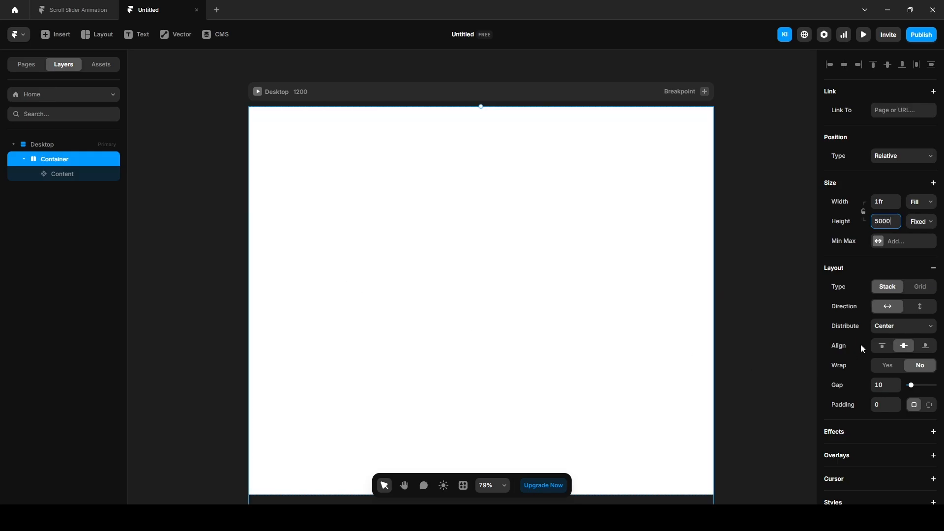
click(881, 346)
- Set the height of the Desktop breakpoint to Fit Content
click(47, 145)
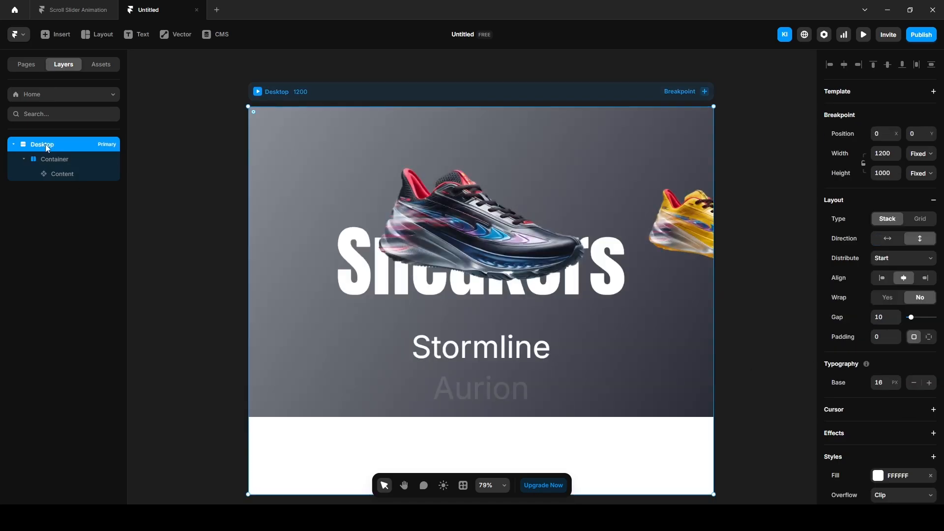
click(921, 174)
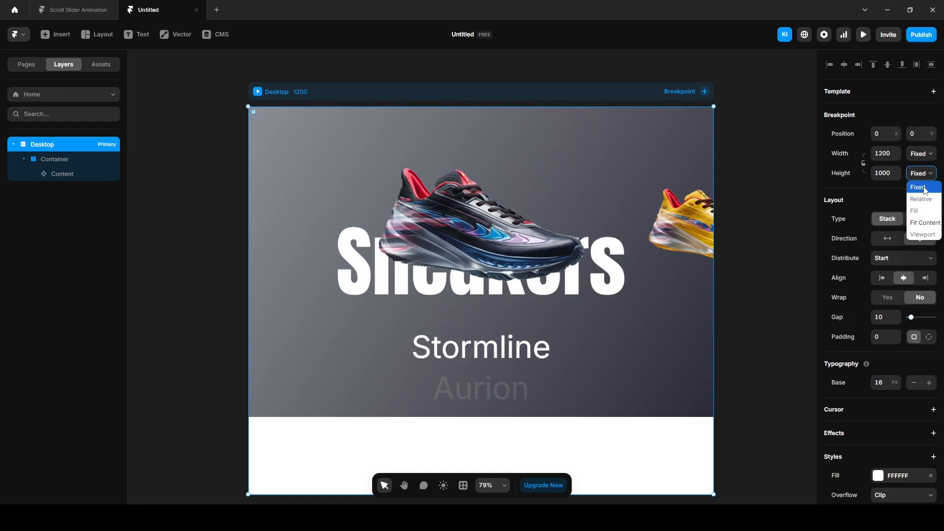
click(921, 224)
click(212, 388)
scroll(212, 389, down, 2)
drag(212, 388, 242, 264)
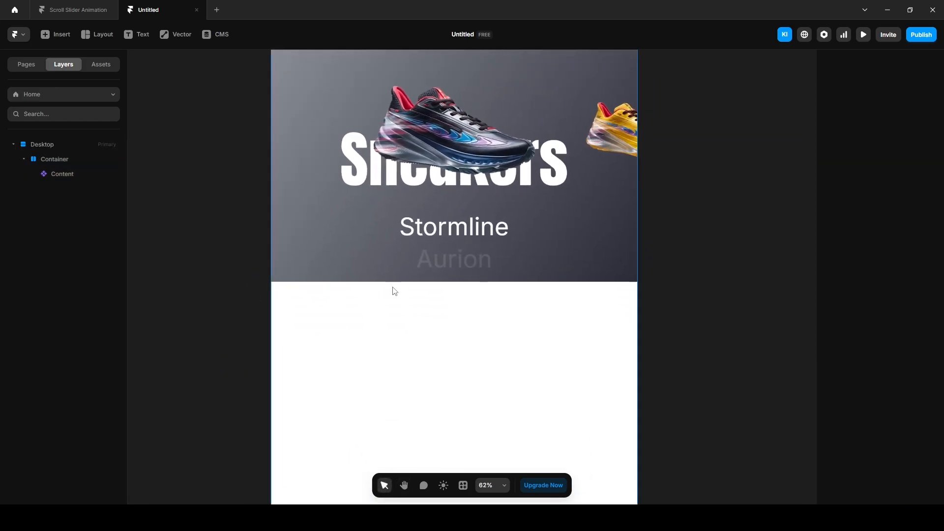
- Draw a frame about 340 by 37 in Container just below the Content area and set its position type to Absolute
key(f)
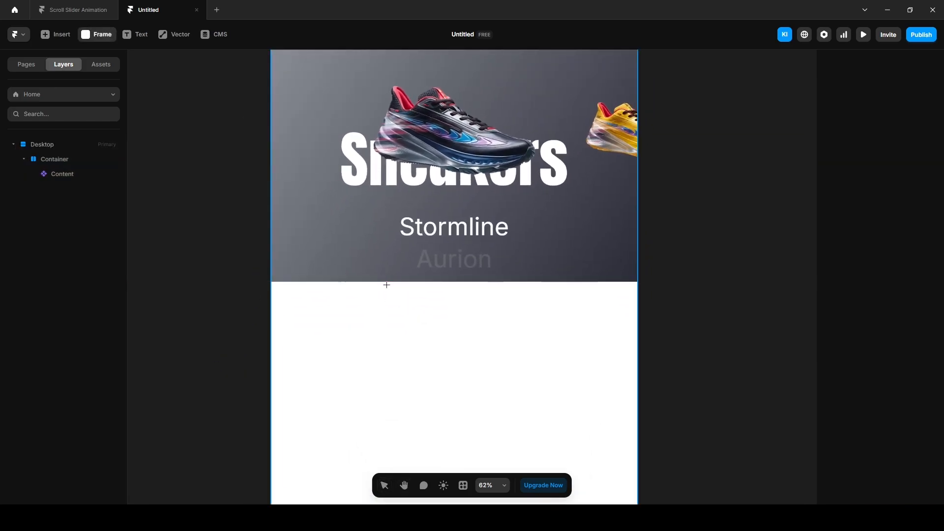
drag(386, 285, 490, 297)
click(899, 156)
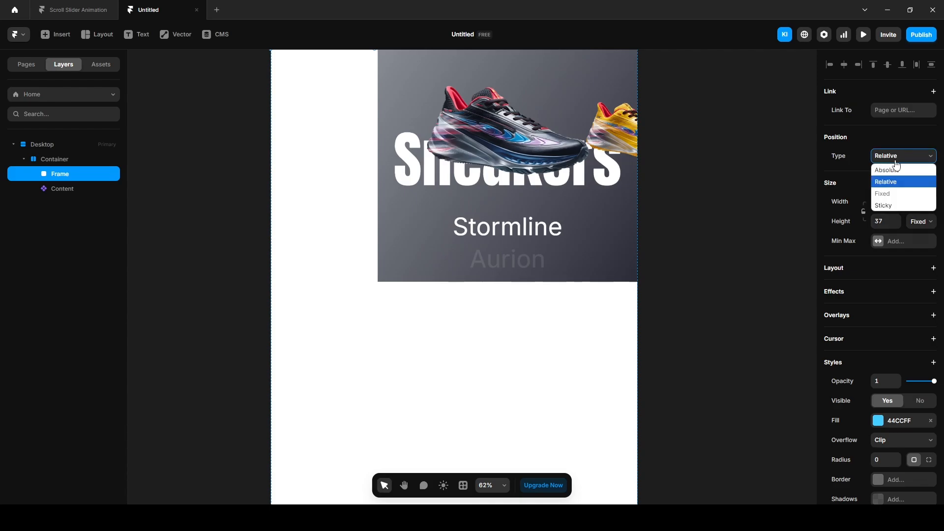
click(896, 170)
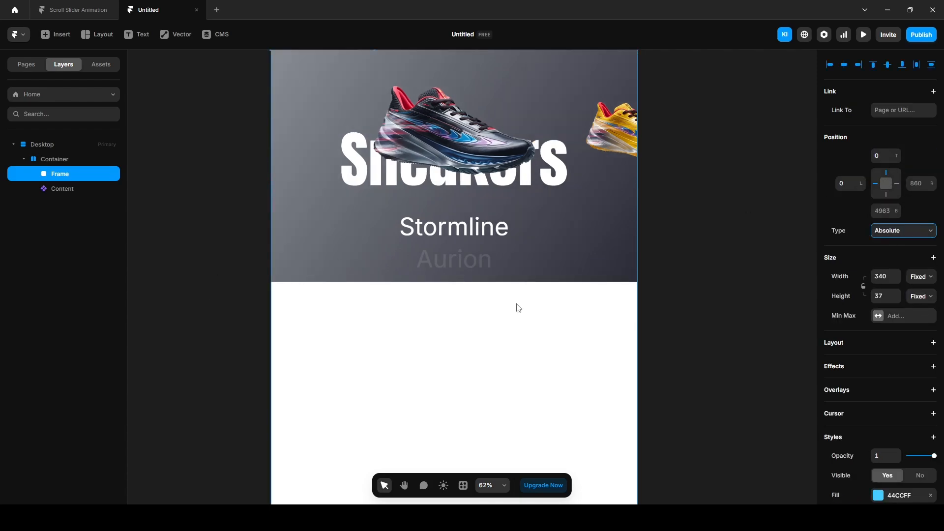
- Centre the frame directly beneath Content at top 800 with height 18, and order it after Content in the layers
scroll(337, 76, up, 1)
drag(337, 76, 463, 323)
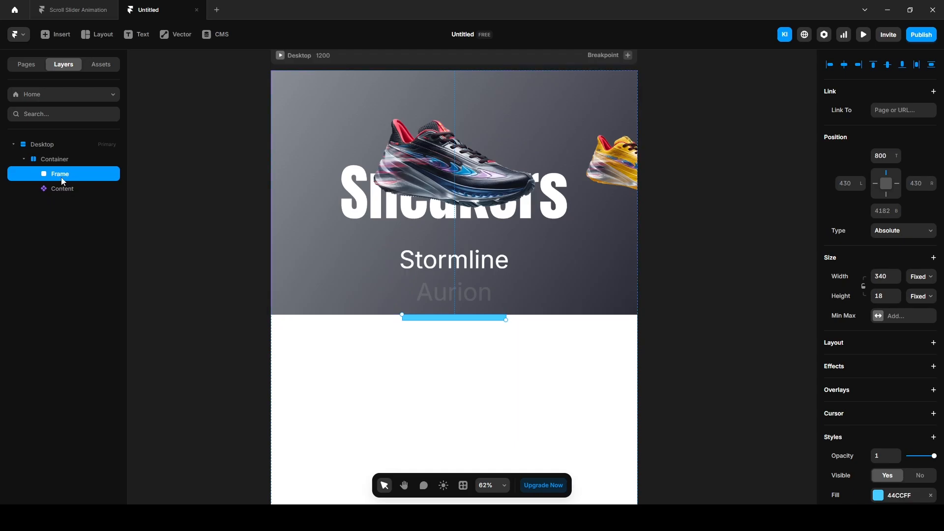
click(62, 191)
key(Up)
click(65, 191)
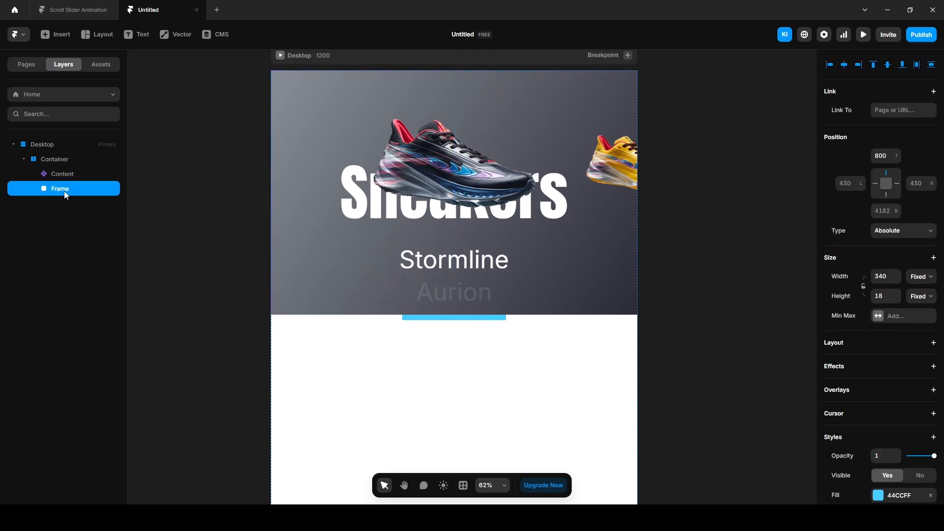
- Rename the blue frame in Container to 1
double_click(64, 191)
text(1)
key(Return)
- Duplicate frame 1 nine times inside Container
scroll(195, 274, down, 1)
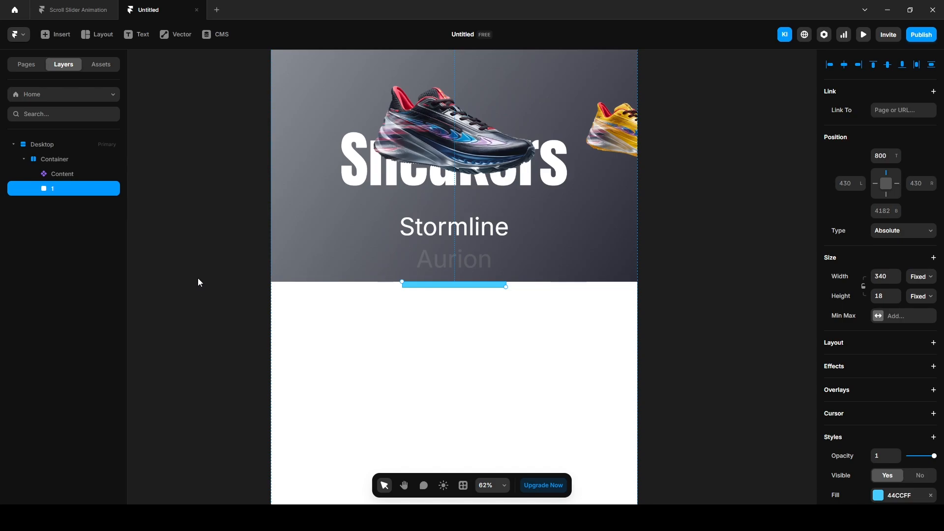
key(ctrl+d)
key(ctrl+d)
key(ctrl+d)
key(ctrl+d)
key(ctrl+d)
key(ctrl+d)
key(ctrl+d)
key(ctrl+d)
key(ctrl+d)
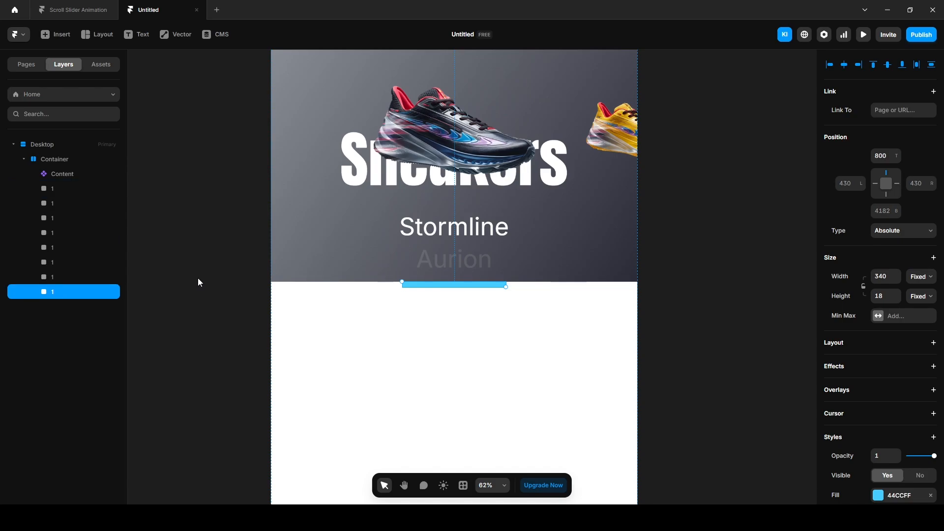
- Set the top position of the second frame in Container to 1400
click(885, 157)
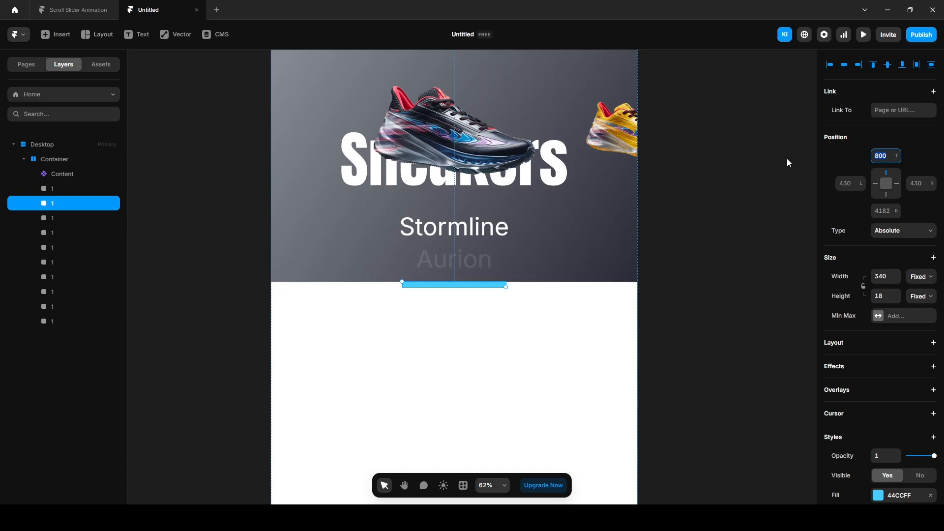
text(1400)
key(Return)
scroll(512, 257, down, 3)
scroll(512, 261, down, 3)
scroll(609, 385, down, 5)
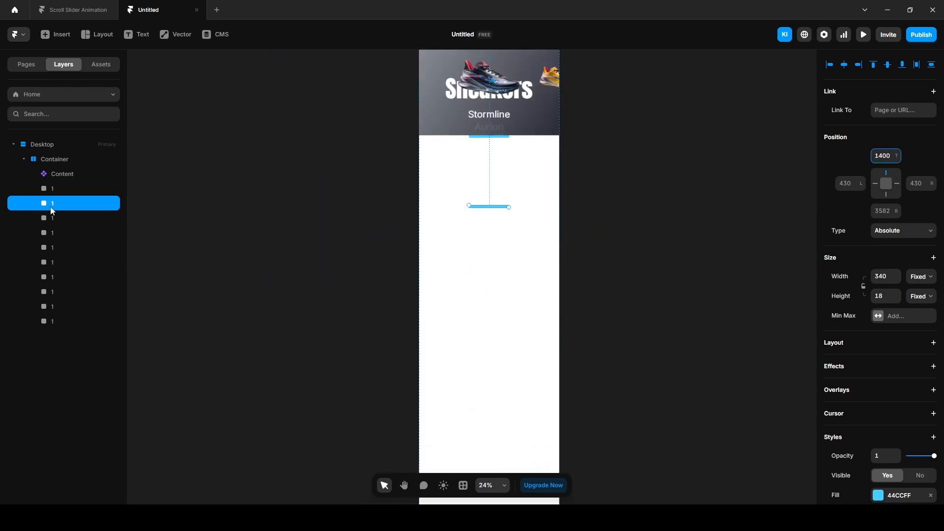
- Rename the nine duplicated frames in Container 2 through 10 in layer order
click(58, 217)
double_click(57, 218)
text(3)
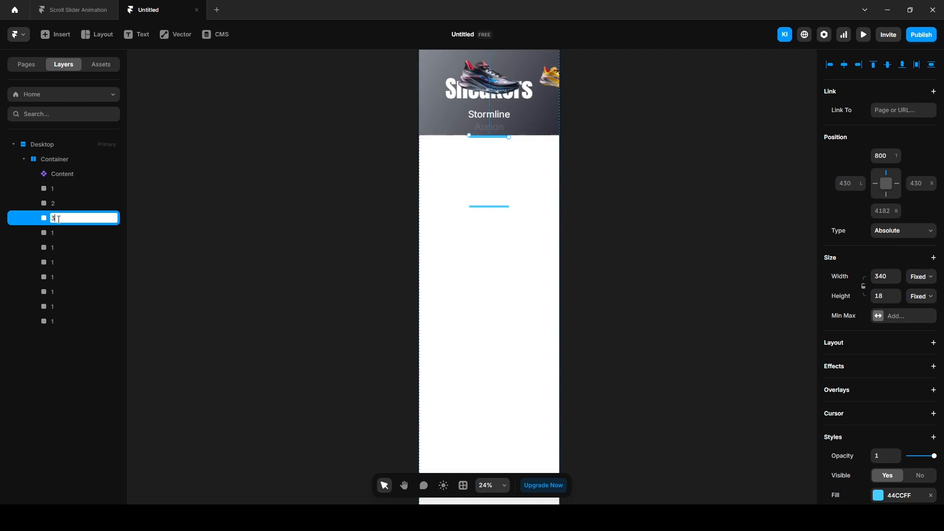
key(Return)
double_click(62, 233)
text(4)
double_click(62, 248)
text(5)
double_click(62, 263)
text(6)
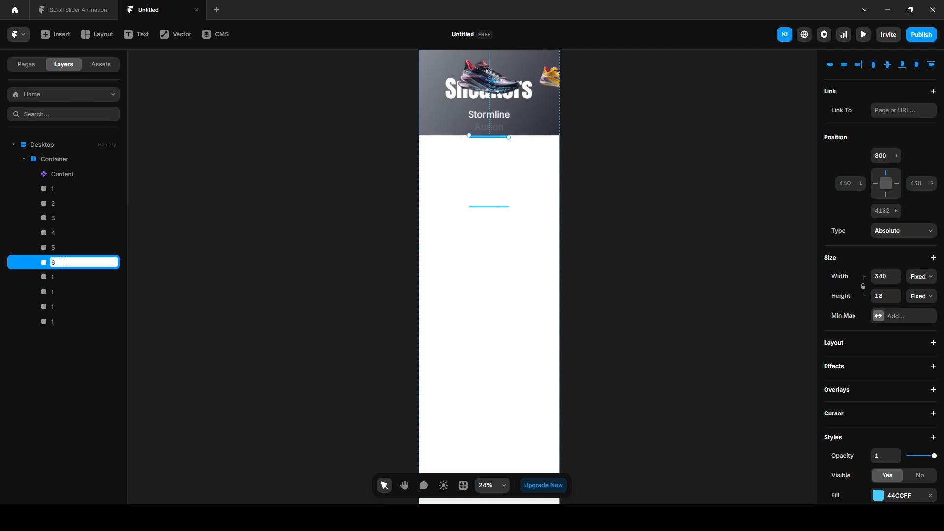
double_click(59, 278)
text(7)
double_click(59, 293)
text(89)
double_click(59, 321)
text(10)
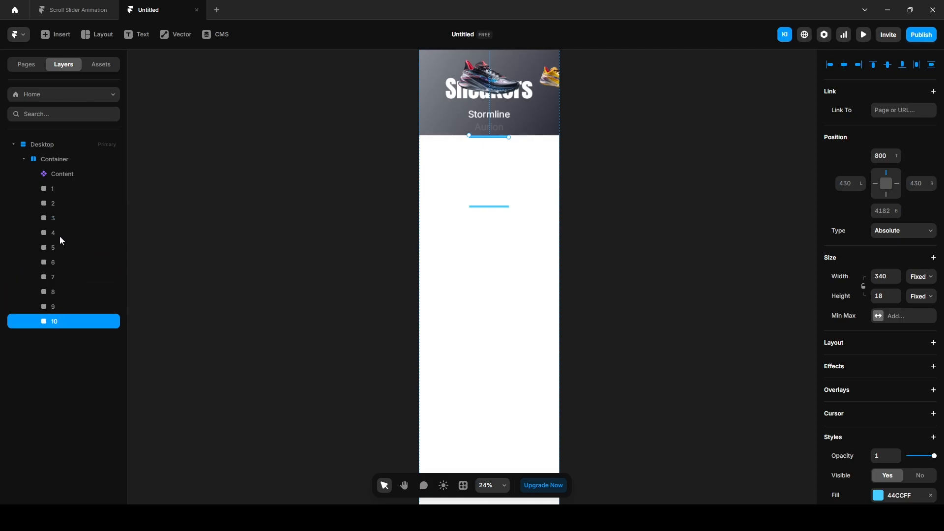
- Set the top position of frame 3 in Container to 1800 and of frame 4 to 2200
click(62, 218)
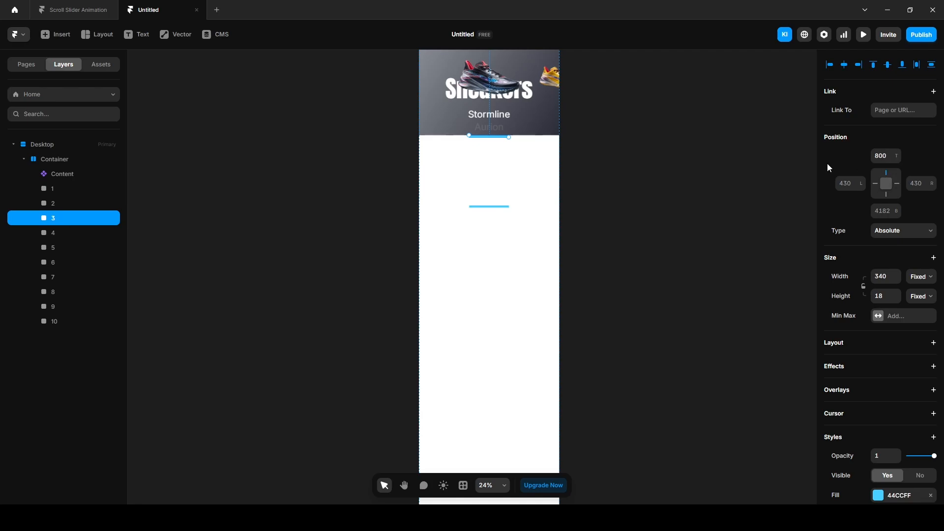
click(885, 157)
text(1800)
key(Return)
key(Tab)
click(885, 155)
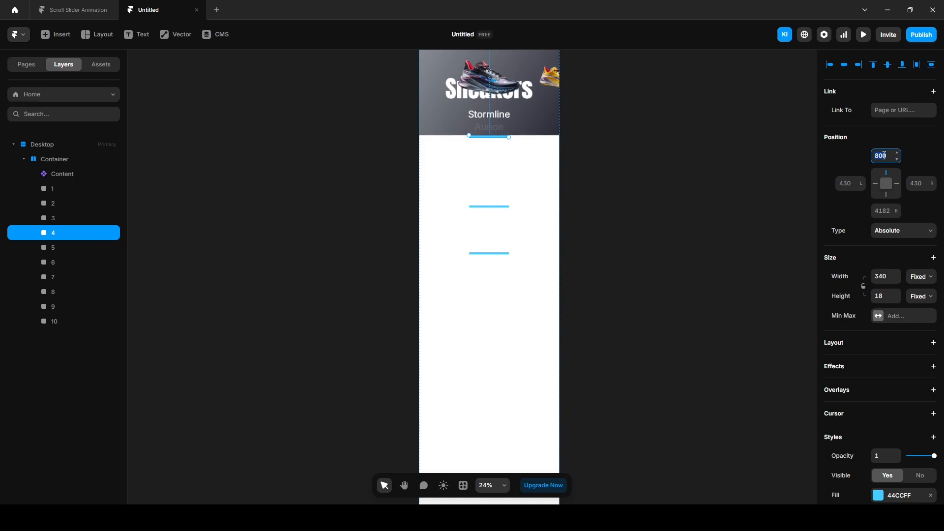
text(2200)
key(Return)
- Set the top position of frame 5 in Container to 2600 and of frame 6 to 3000
key(Tab)
click(886, 154)
text(26)
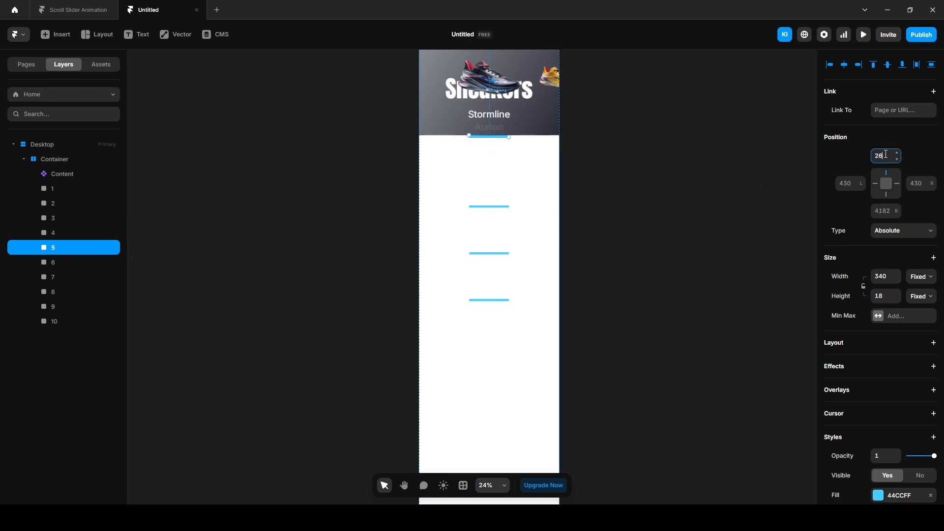
text(00)
key(Return)
key(Tab)
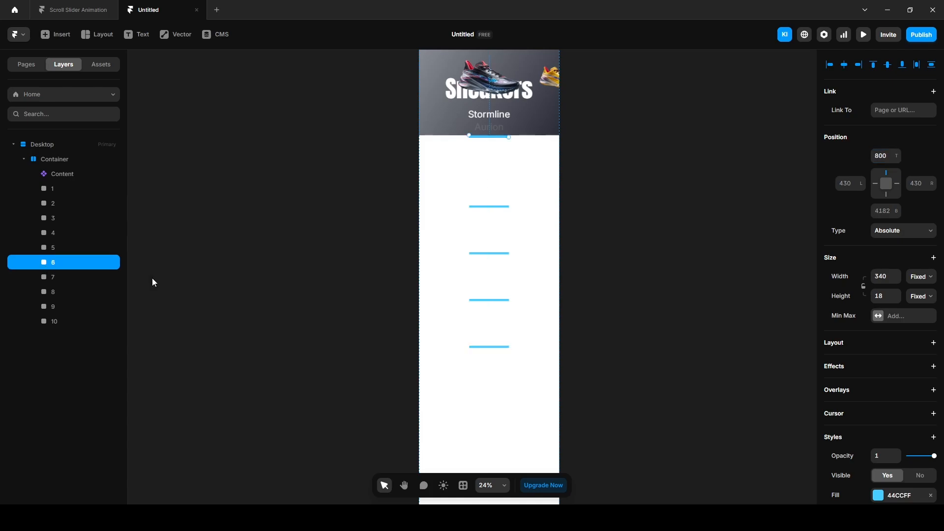
click(881, 156)
text(3000)
key(Return)
- Set the top position of frame 7 in Container to 3400 and of frame 8 to 3800
key(Tab)
click(883, 155)
text(3400)
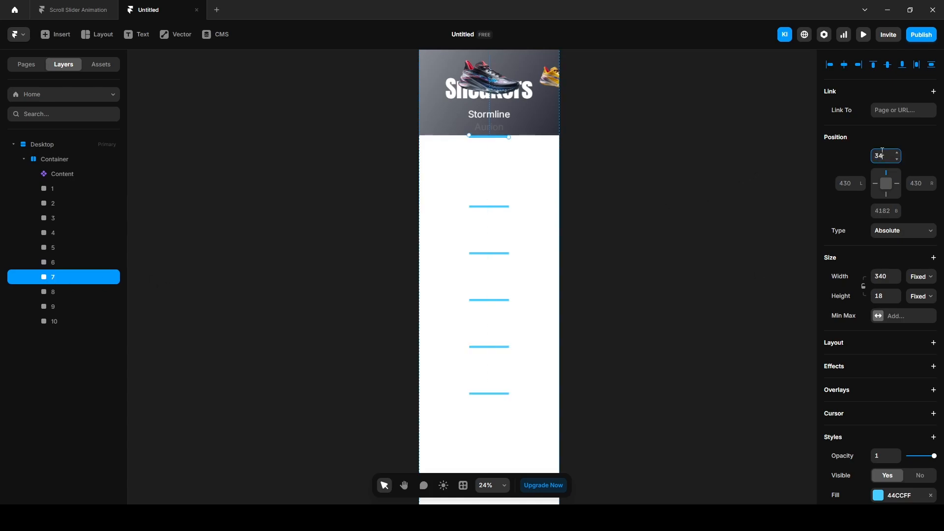
key(Return)
scroll(623, 355, down, 3)
key(Tab)
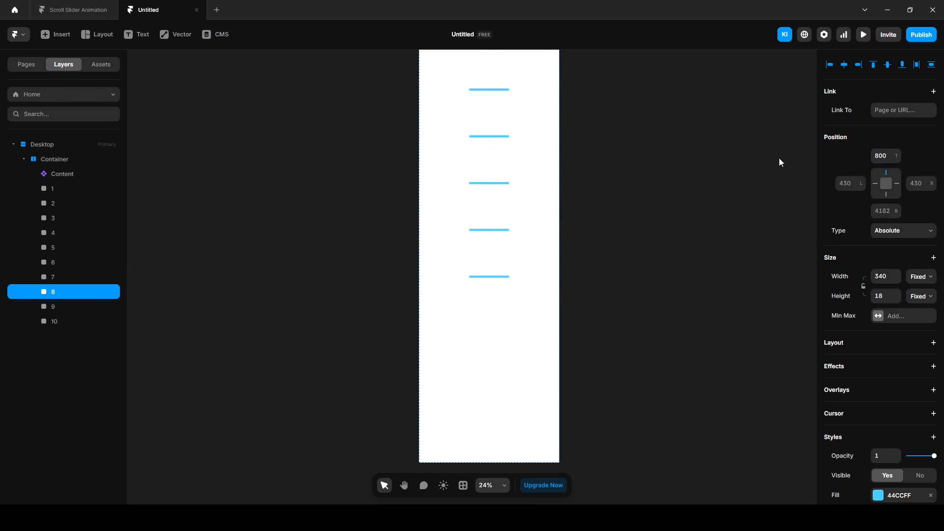
click(881, 156)
text(3800)
- Set the top position of frame 9 in Container to 4200 and of frame 10 to 4600
key(Tab)
click(881, 157)
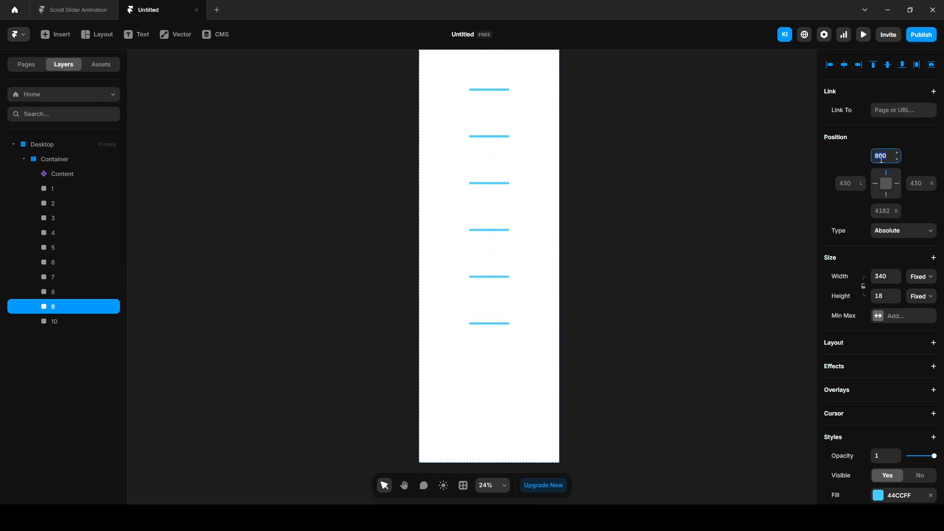
text(4200)
key(Return)
click(78, 319)
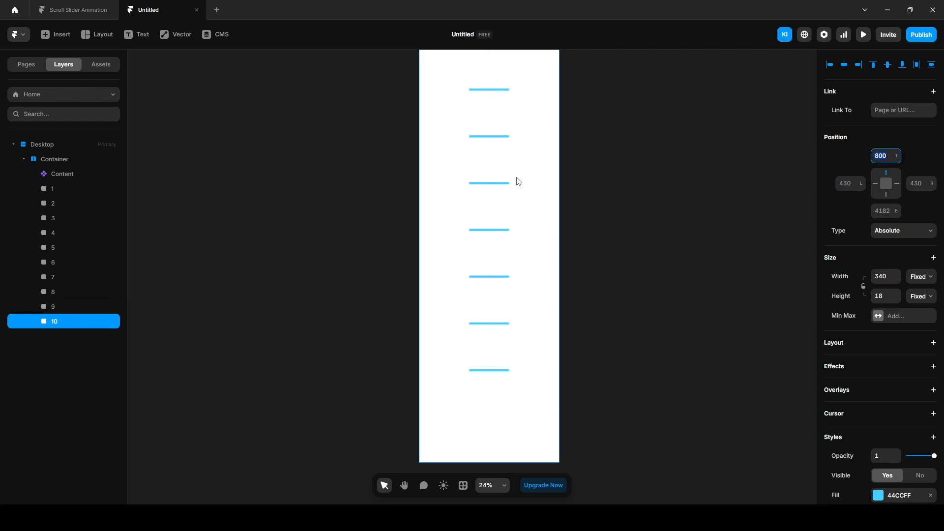
text(4600)
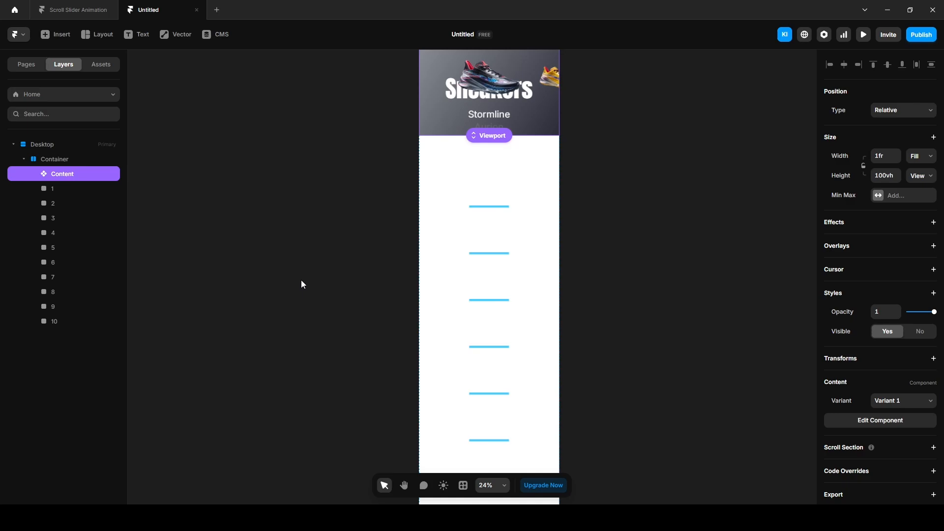
- Add a scroll section named 1 to frame 1
click(59, 191)
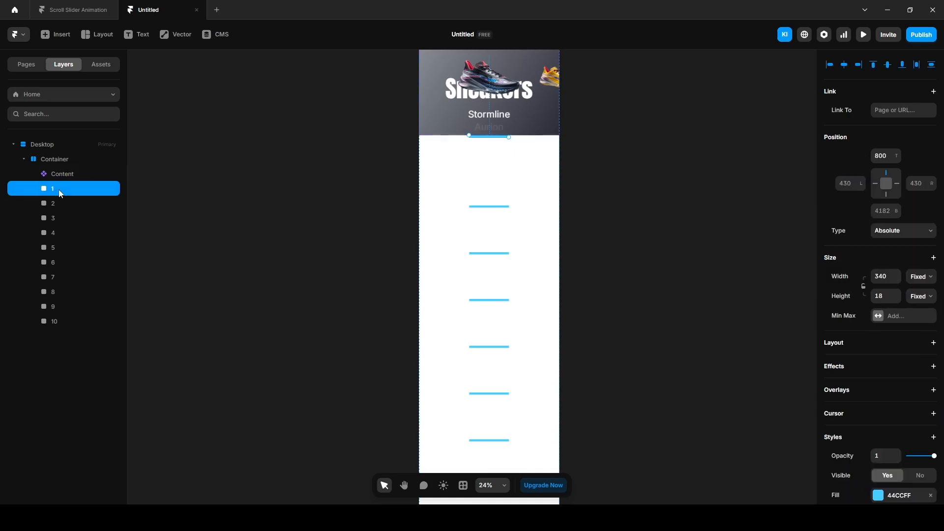
scroll(851, 433, down, 5)
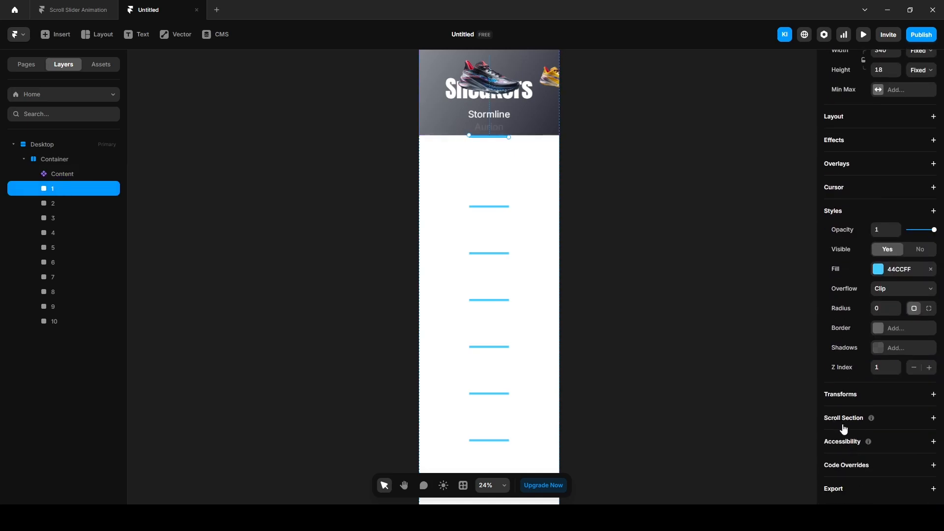
click(846, 422)
click(895, 436)
text(1)
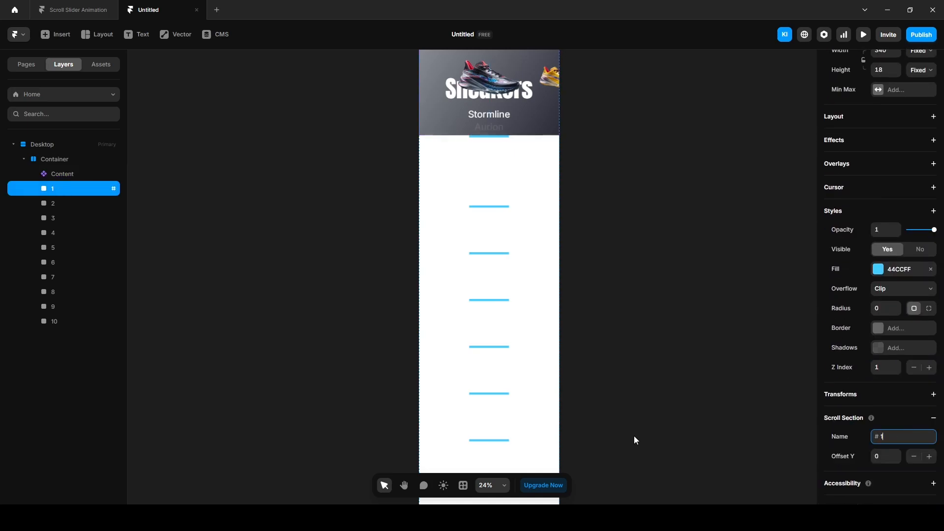
- Add a scroll section named 2 to frame 2
click(57, 204)
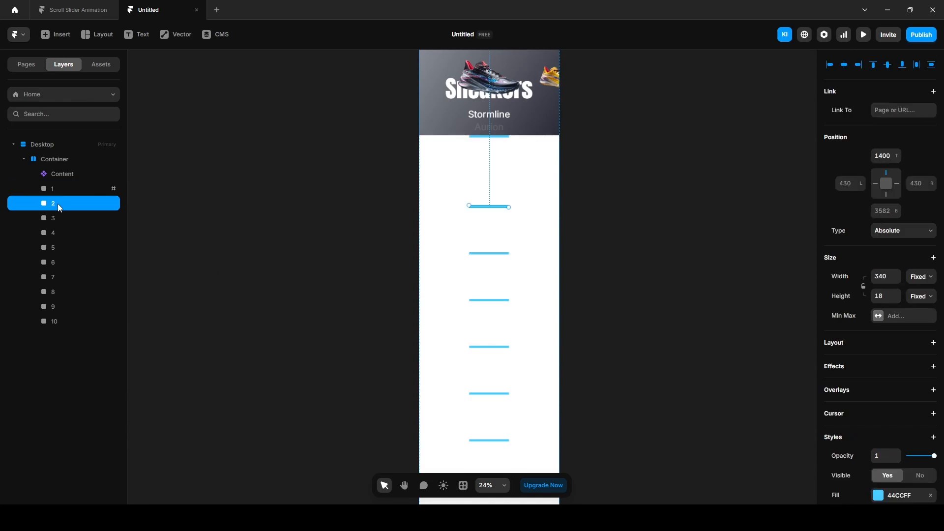
scroll(880, 425, down, 5)
click(852, 422)
click(887, 437)
text(2)
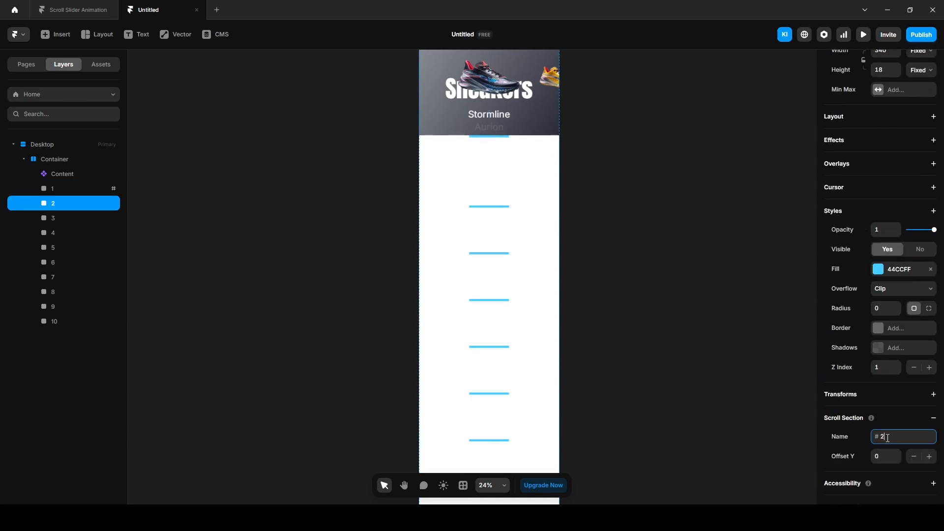
- Add scroll sections to frames 3, 4 and 5, naming each with its frame number
click(54, 218)
scroll(879, 419, down, 5)
click(851, 419)
click(895, 437)
text(3)
click(54, 233)
scroll(866, 378, down, 5)
click(851, 419)
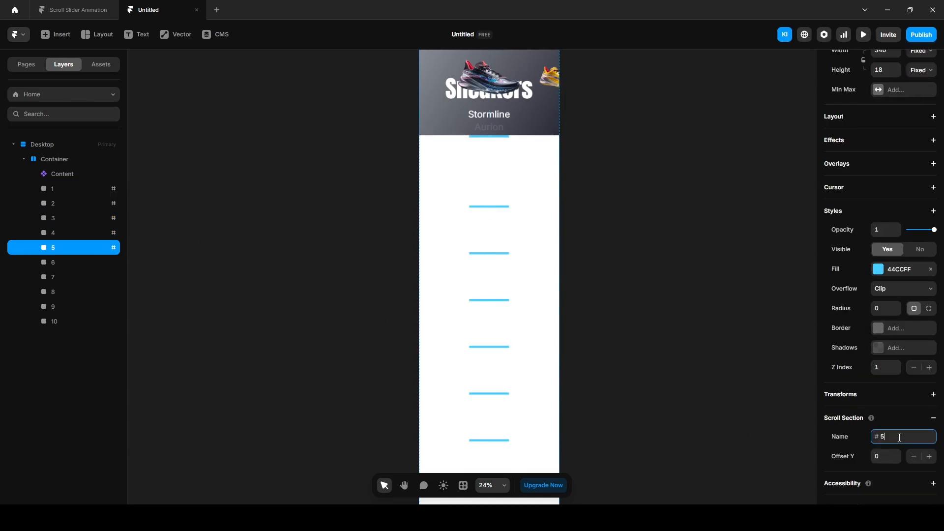
- Add scroll sections to frames 6 through 10, naming each with its frame number
click(54, 277)
text(7)
click(54, 292)
text(8)
click(54, 307)
text(9)
click(55, 321)
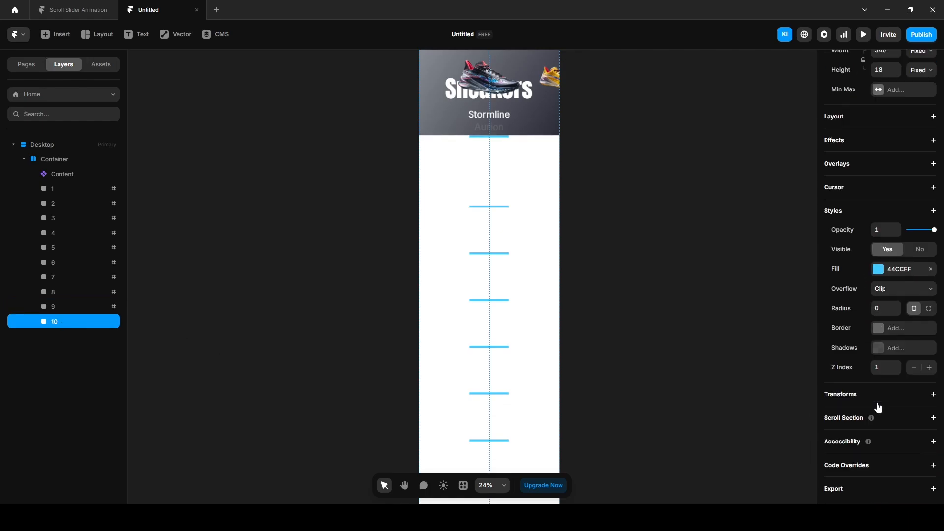
text(10)
- Add a Scroll Variant effect to Content with the Section in View trigger and the viewport set to center
click(78, 173)
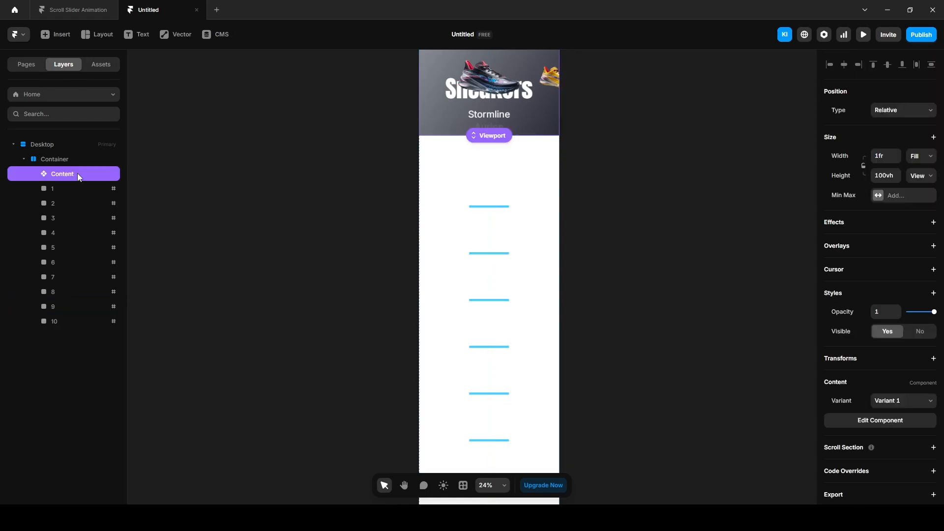
click(839, 225)
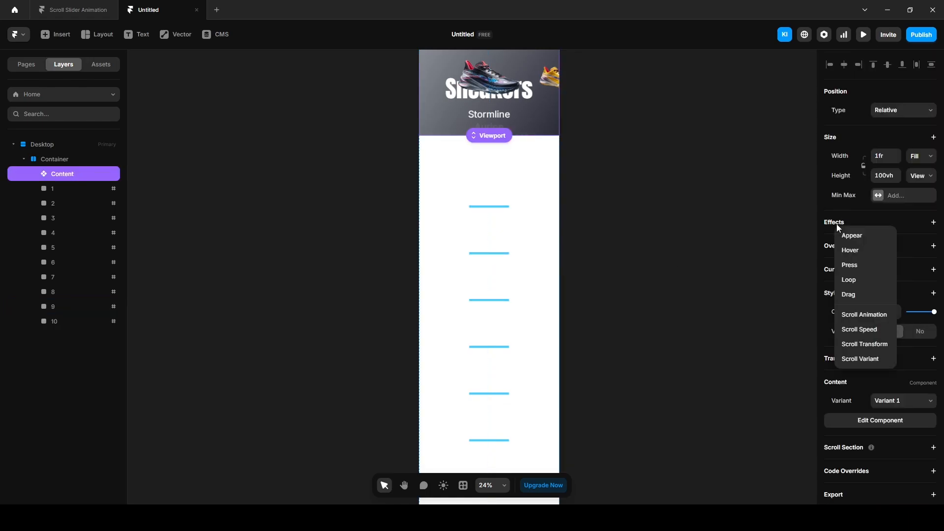
click(866, 358)
click(761, 269)
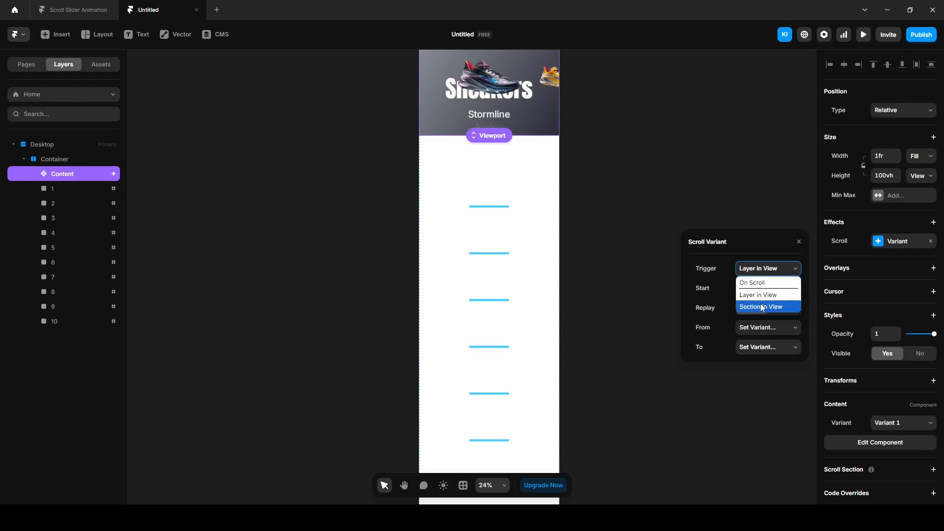
click(762, 307)
click(769, 288)
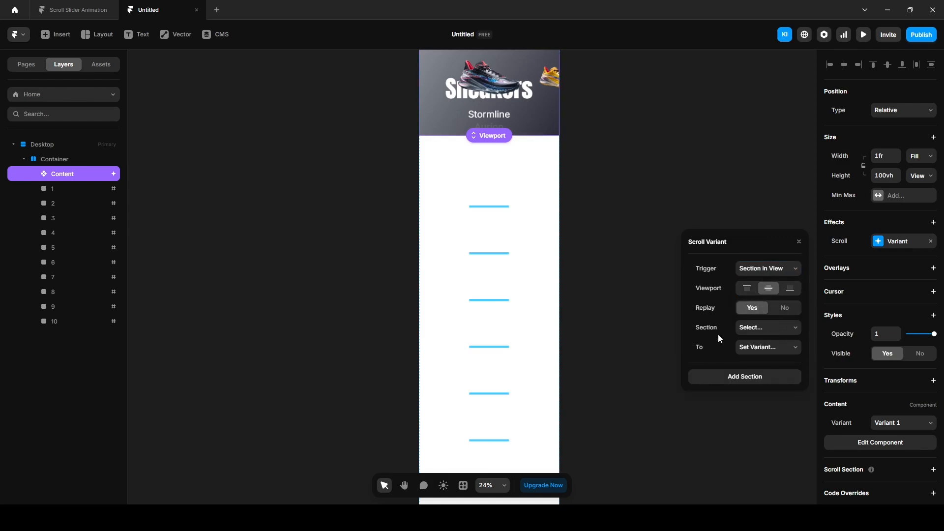
- In the Scroll Variant effect, assign section #1 to Variant 2 and an added section #2 to Variant 3
click(751, 329)
click(750, 352)
click(753, 348)
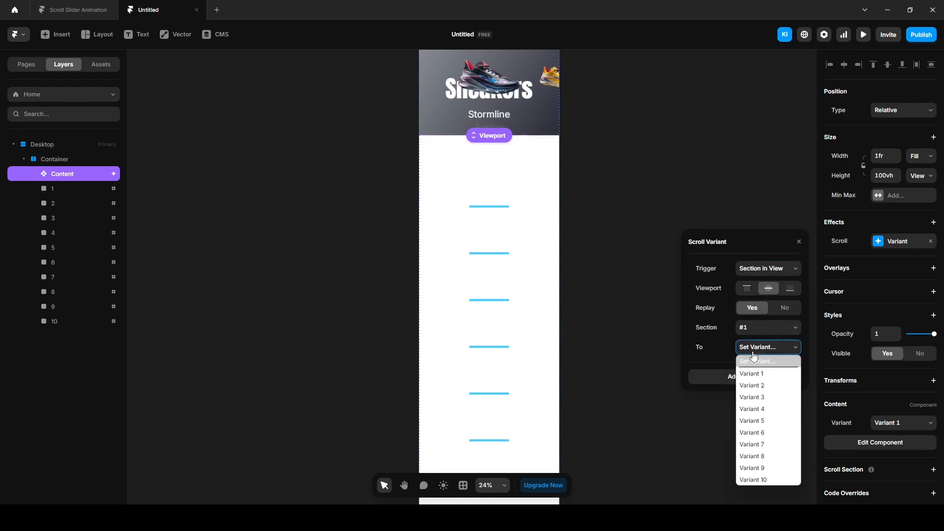
click(752, 373)
click(754, 378)
click(754, 380)
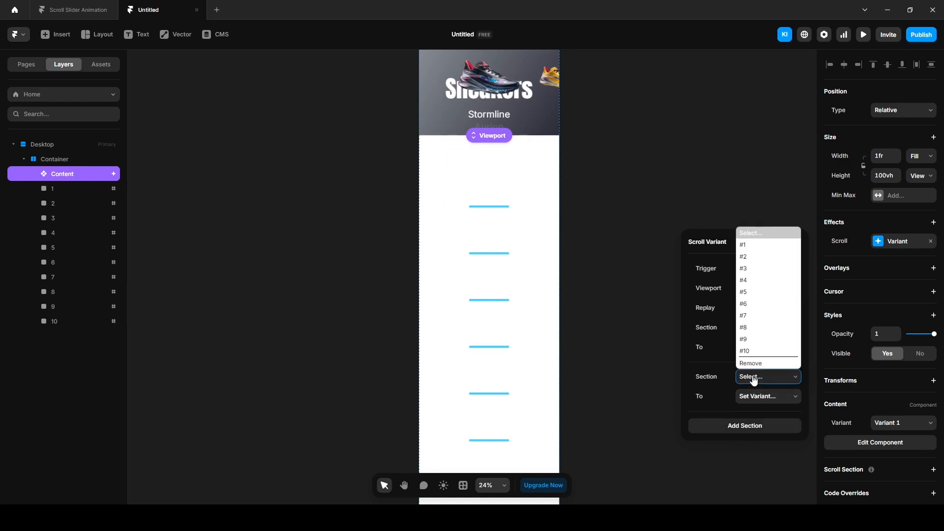
click(750, 257)
click(765, 396)
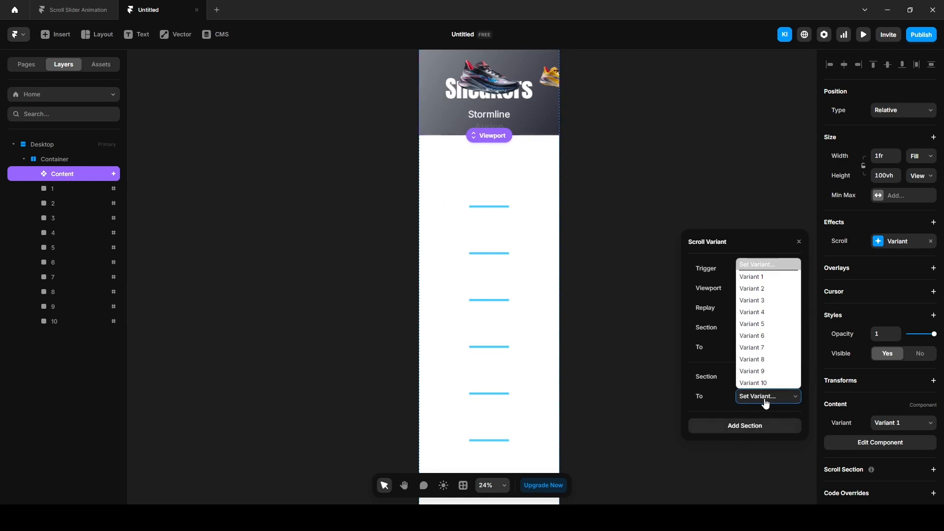
click(760, 301)
- Add sections #3 and #4 to the Scroll Variant effect, switching to Variant 4 and Variant 5 respectively
click(745, 426)
click(752, 426)
click(753, 325)
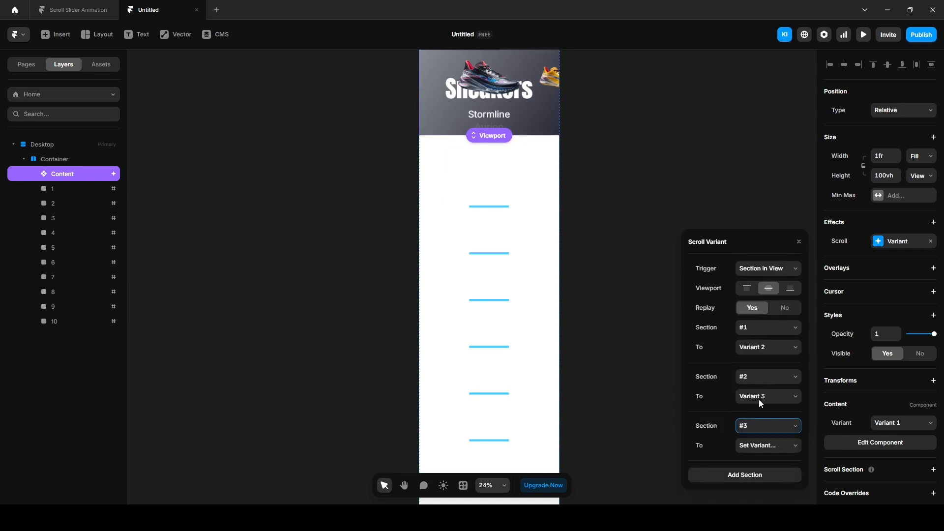
click(765, 447)
click(765, 361)
click(759, 477)
click(760, 437)
click(755, 346)
click(761, 457)
click(758, 384)
- Add sections #5 and #6 to the Scroll Variant effect, switching to Variant 6 and Variant 7 respectively
click(759, 485)
click(757, 437)
click(755, 359)
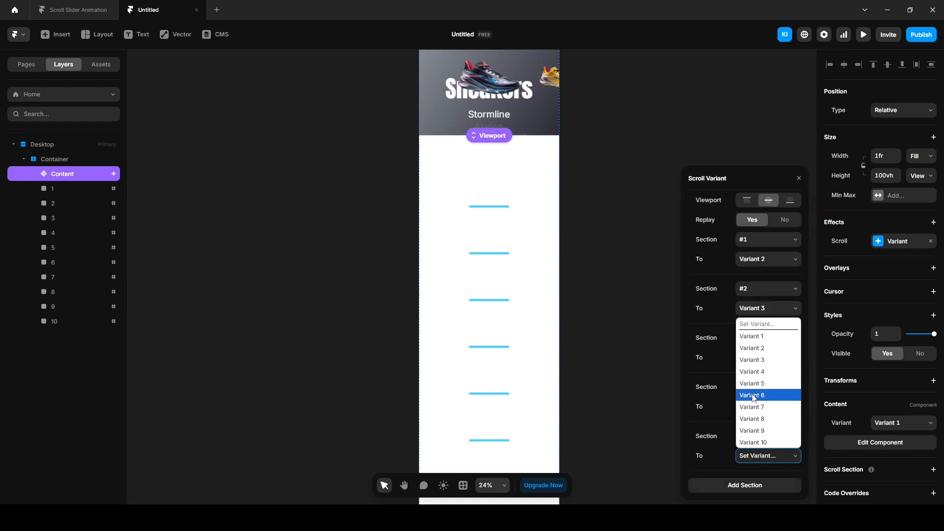
click(760, 456)
click(759, 407)
- Add sections #7 and #8 to the Scroll Variant effect, switching to Variant 8 and Variant 9 respectively
click(758, 485)
click(757, 437)
click(755, 375)
click(758, 456)
click(759, 418)
- Add section #9 to the Scroll Variant effect, set it to Variant 10, and close the effect settings
click(757, 486)
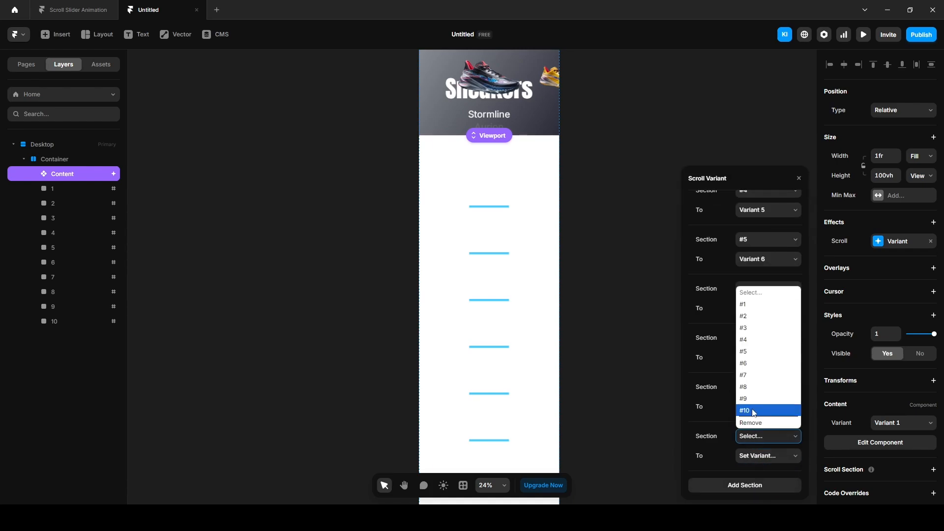
click(754, 399)
click(758, 456)
click(757, 431)
scroll(709, 446, up, 5)
click(605, 344)
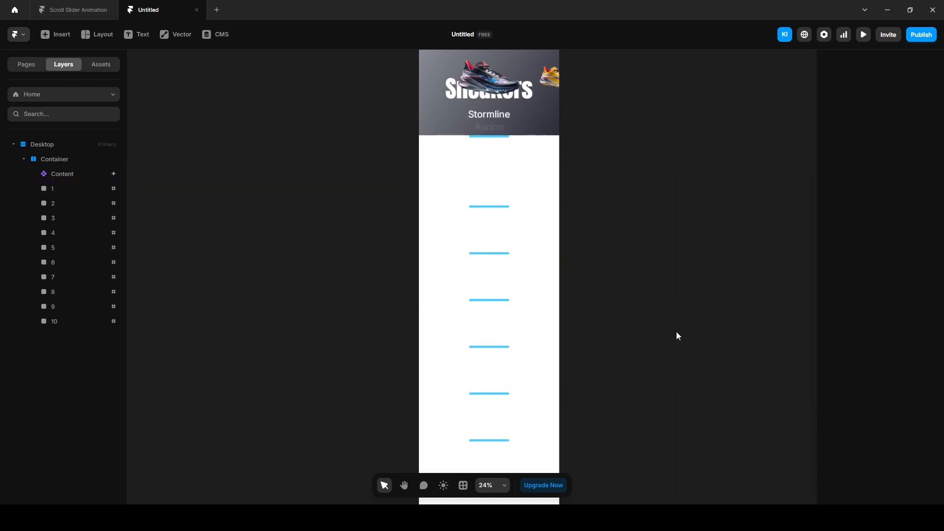
- Preview the page, scroll down and back up to check the variant switching, and return to the canvas
click(859, 41)
scroll(551, 376, down, 5)
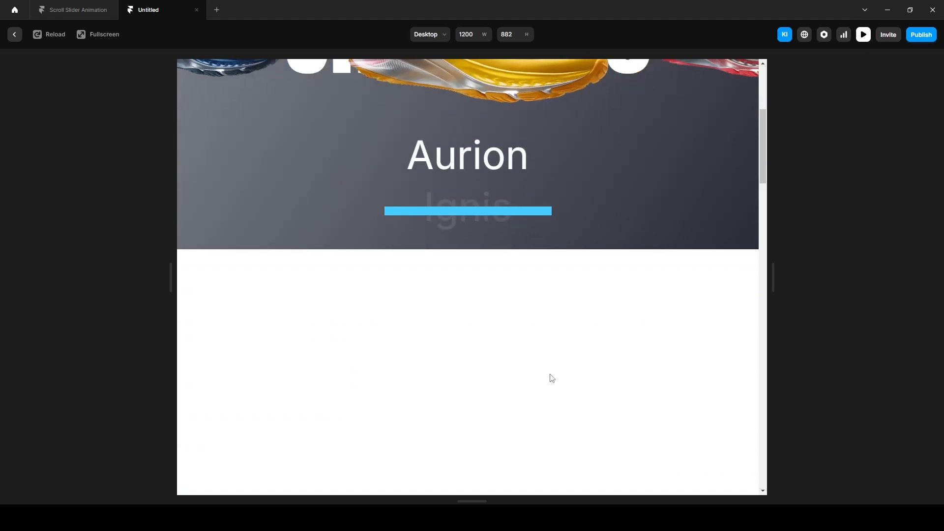
scroll(552, 377, up, 5)
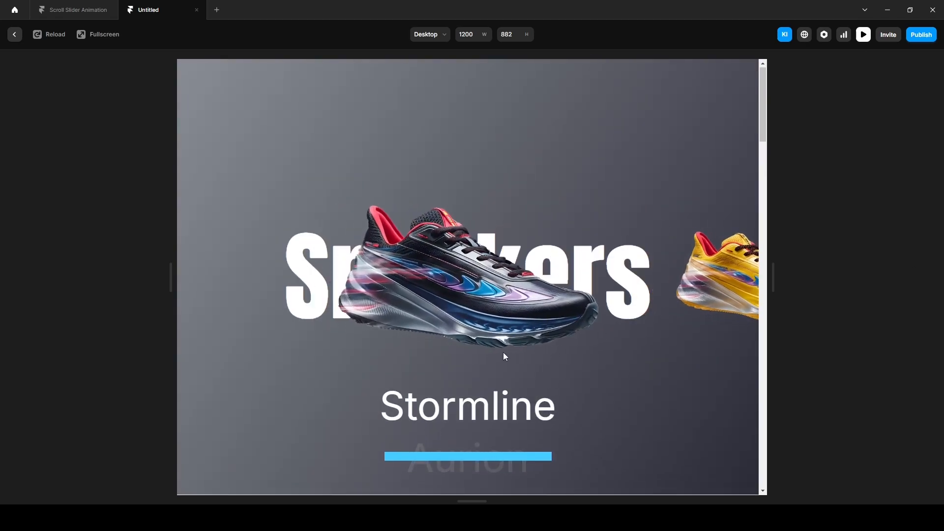
scroll(503, 353, down, 5)
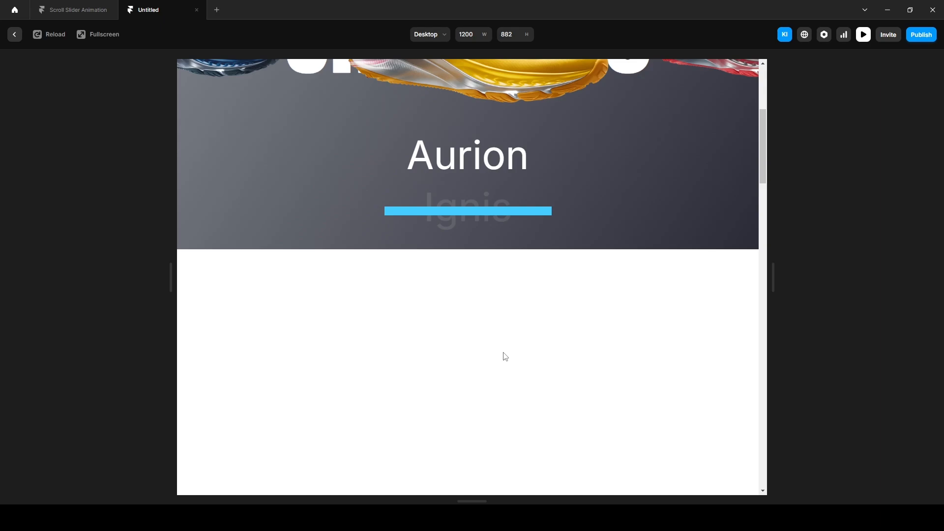
scroll(505, 356, up, 5)
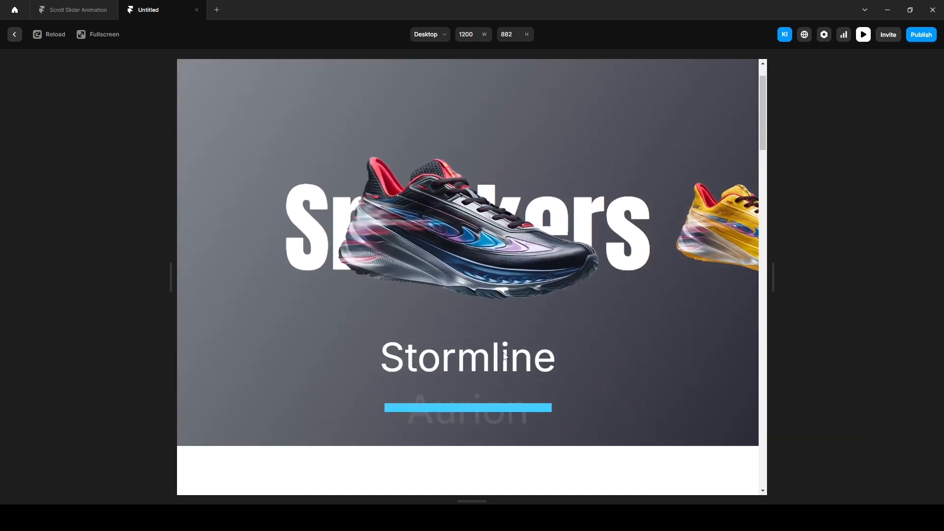
click(14, 34)
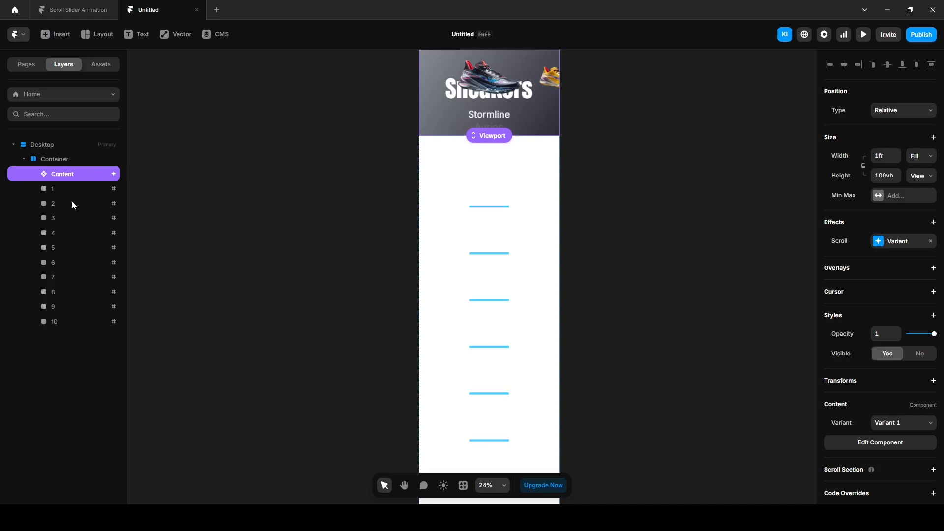
- Set the position type of Content to Sticky and preview the page while scrolling
click(877, 115)
click(884, 160)
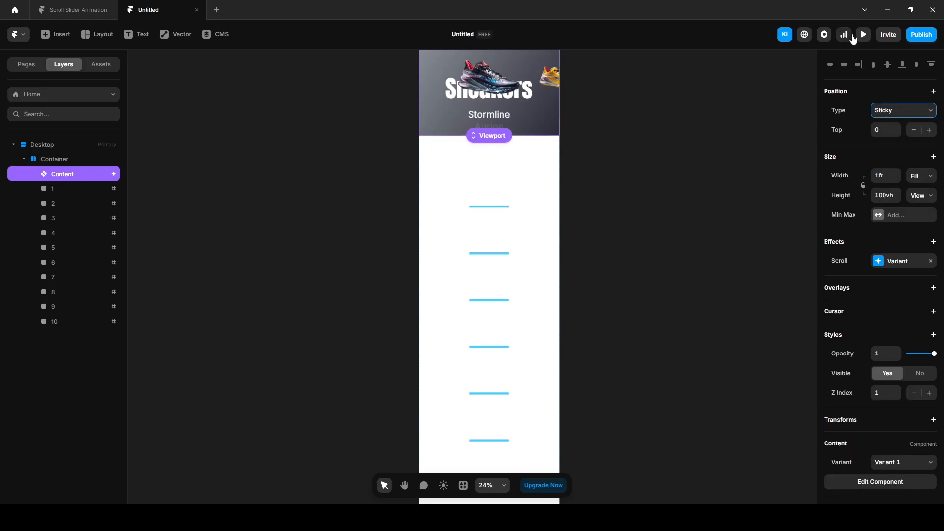
click(863, 35)
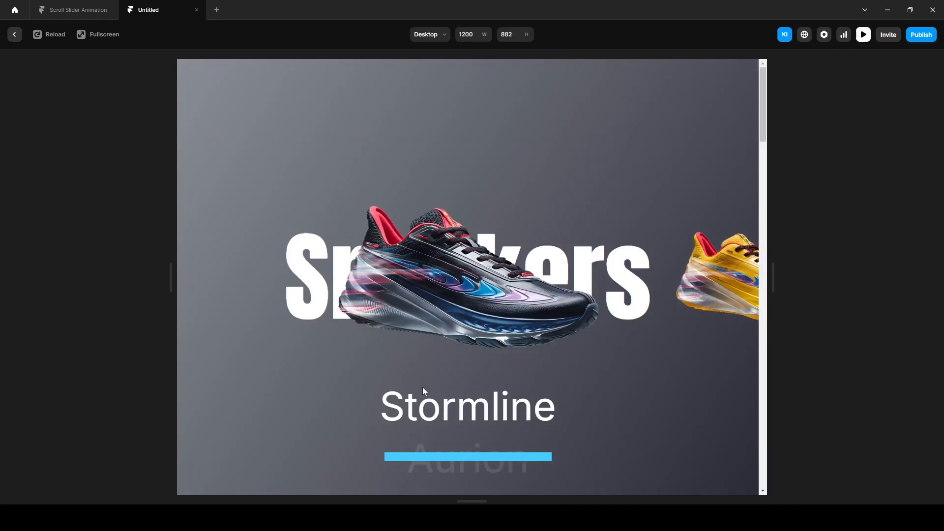
scroll(429, 311, down, 3)
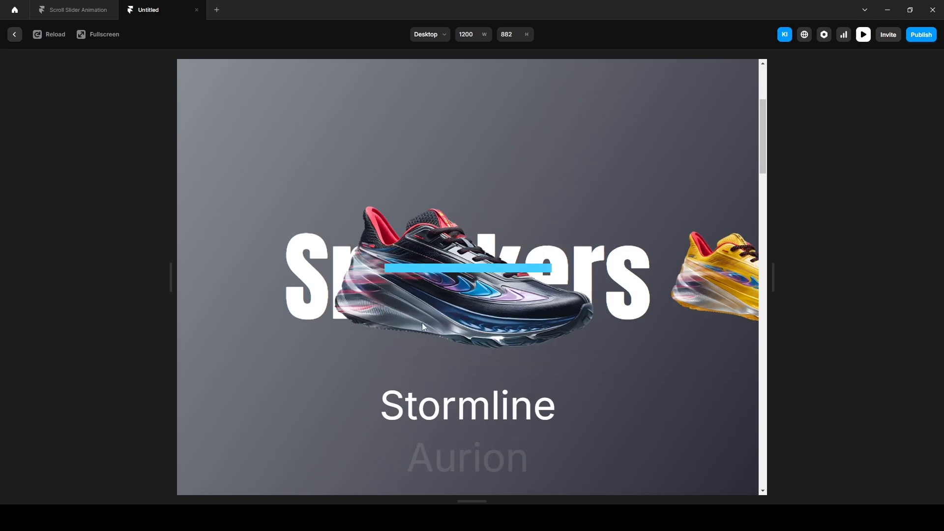
- Scroll the preview down to the last sneaker to check the sticky variant switching, and return to the canvas
scroll(422, 322, down, 3)
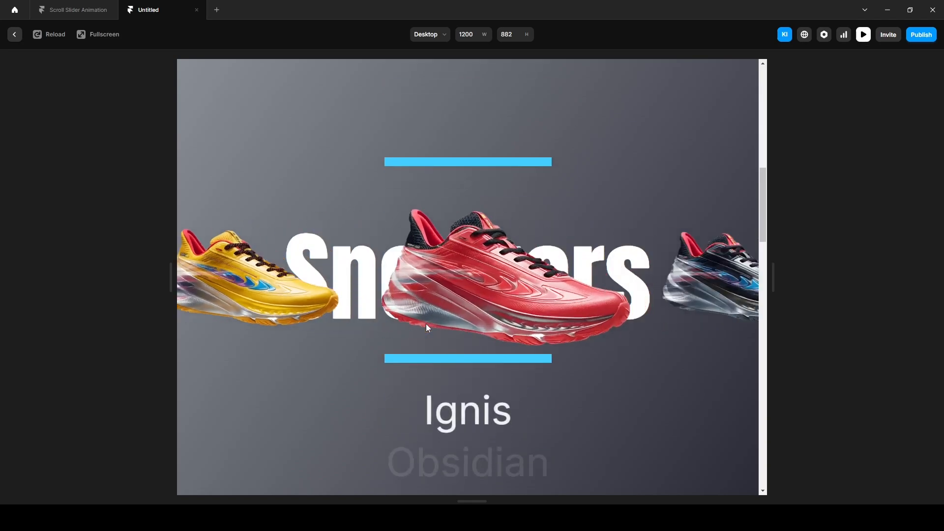
scroll(428, 326, down, 8)
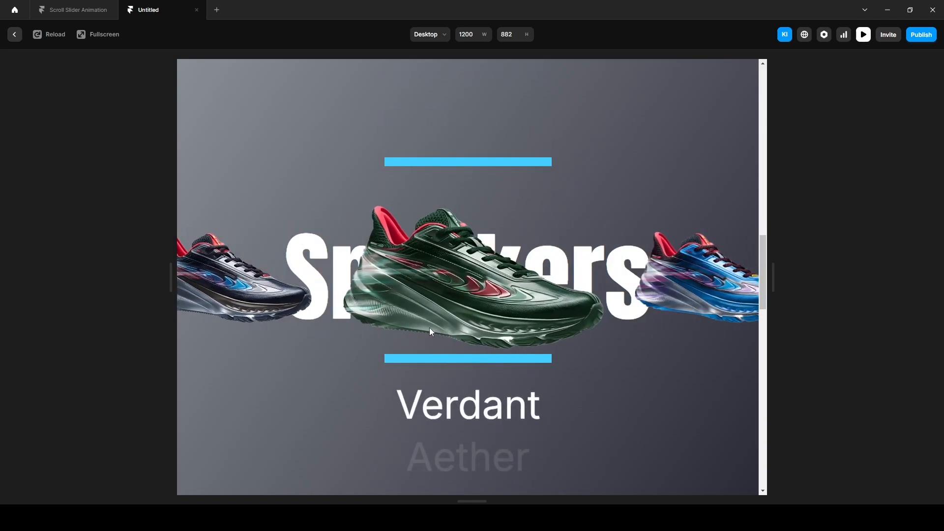
scroll(430, 328, down, 6)
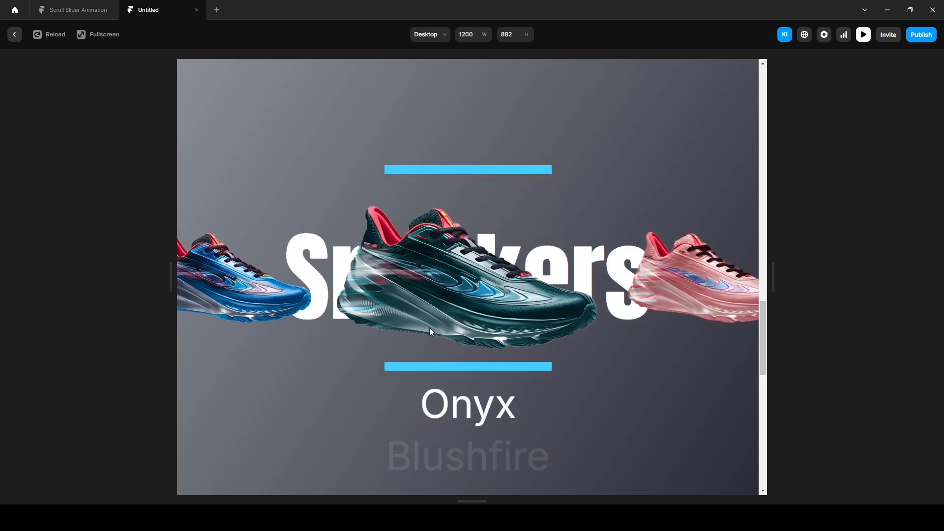
scroll(429, 328, down, 5)
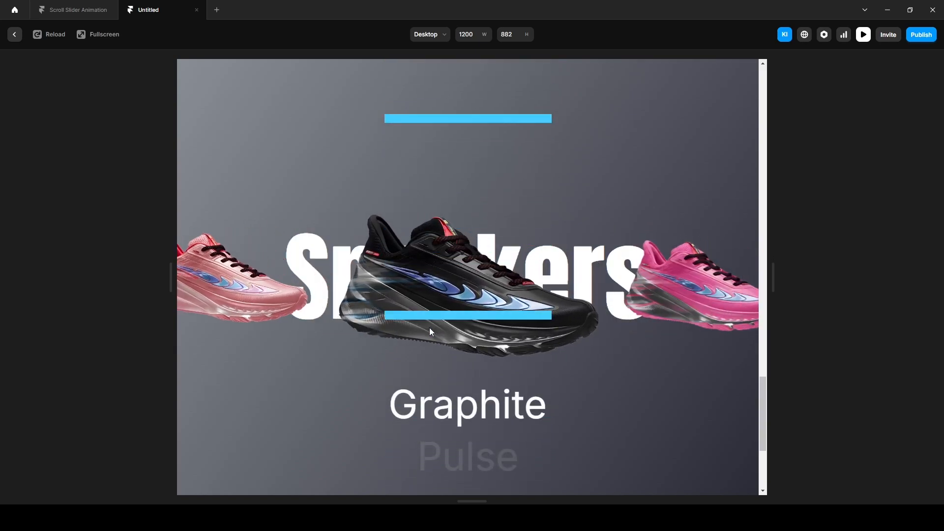
scroll(430, 327, down, 3)
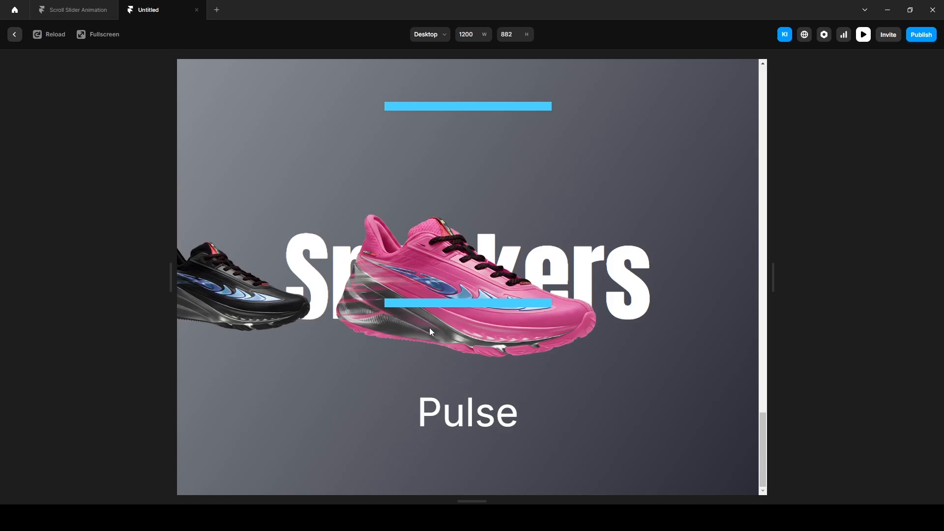
click(14, 34)
- Remove the blue fill from all marker frames 1 through 10 at once
click(54, 188)
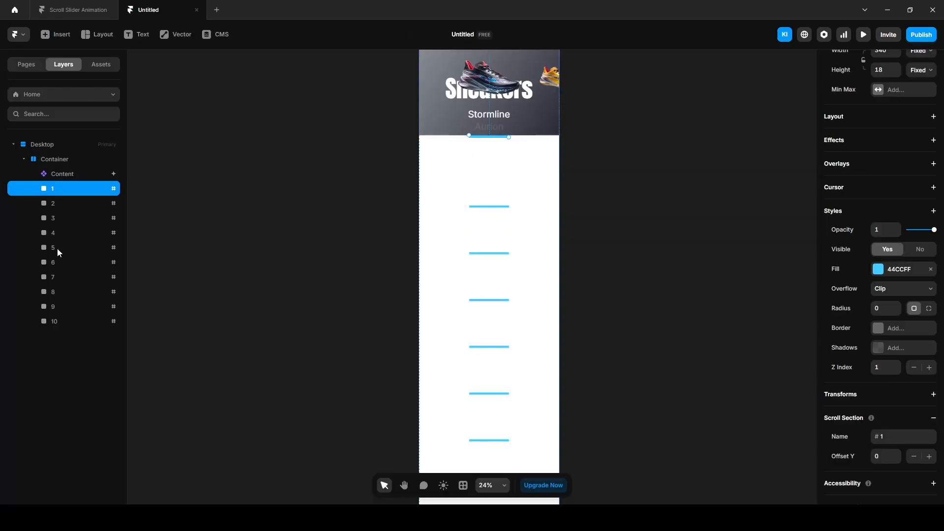
shift+click(69, 326)
click(931, 473)
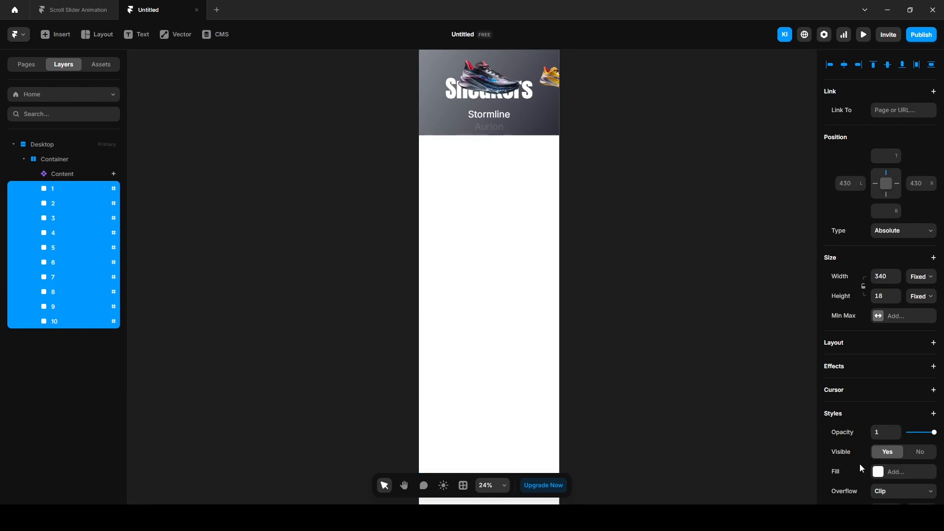
- Preview the page widened to 1870 px, check all sneaker transitions down to the end and back to the start, and return to the canvas
click(865, 36)
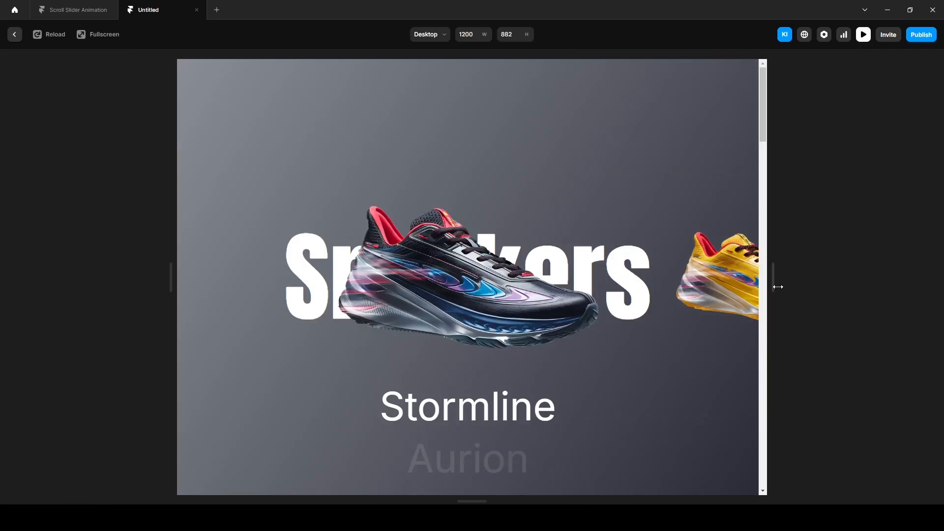
drag(792, 284, 943, 285)
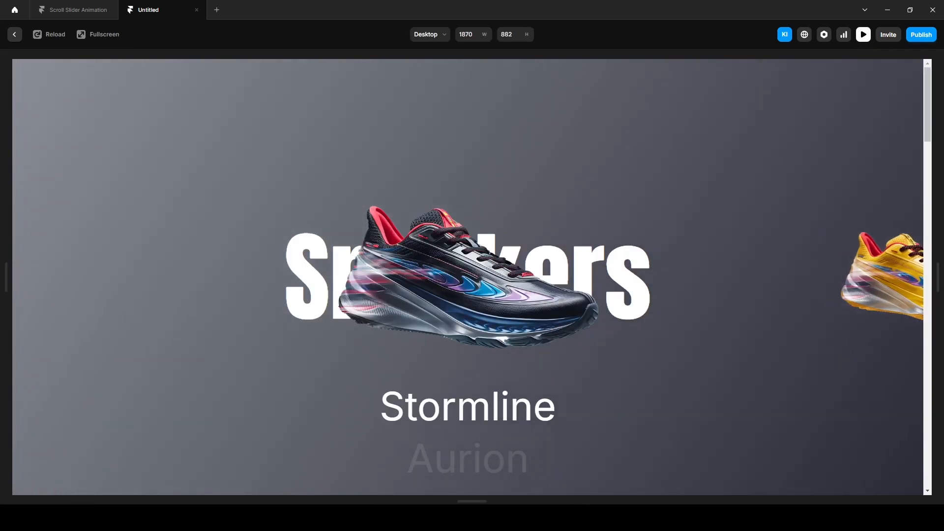
scroll(591, 362, down, 5)
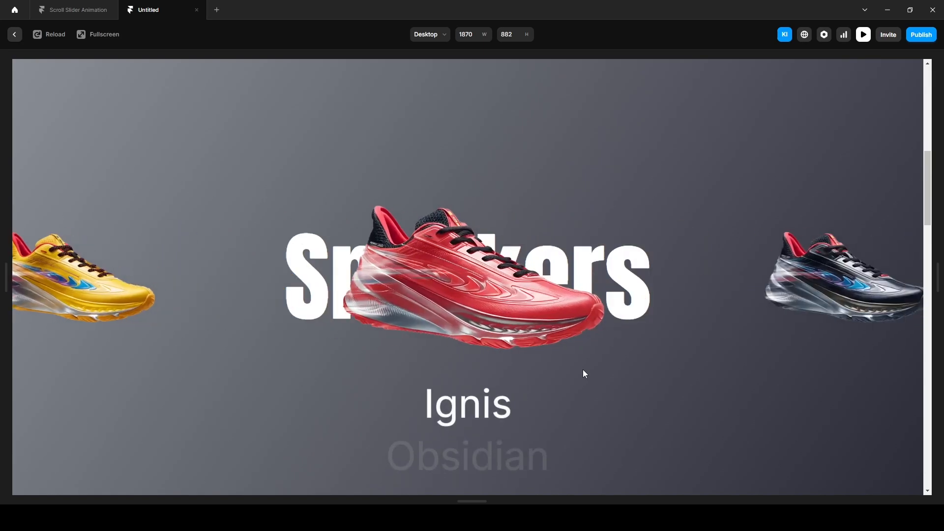
scroll(583, 371, down, 5)
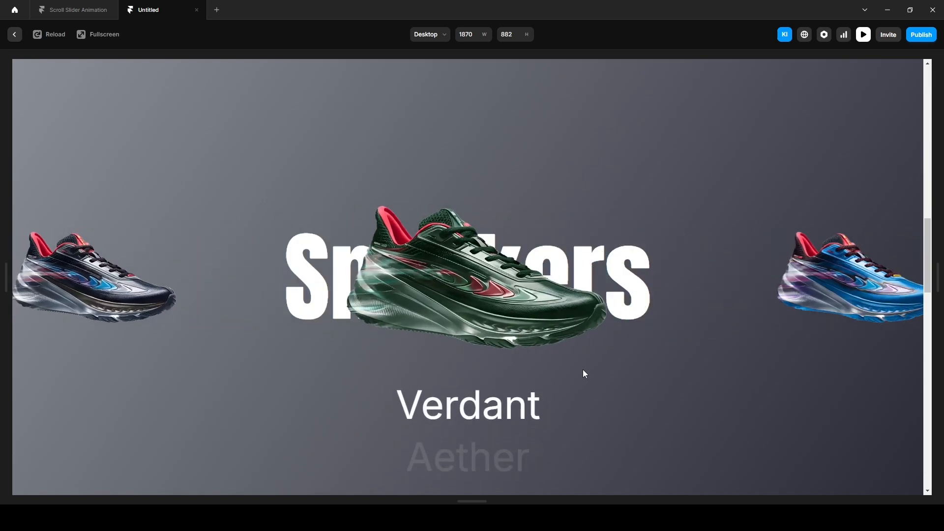
scroll(584, 370, down, 5)
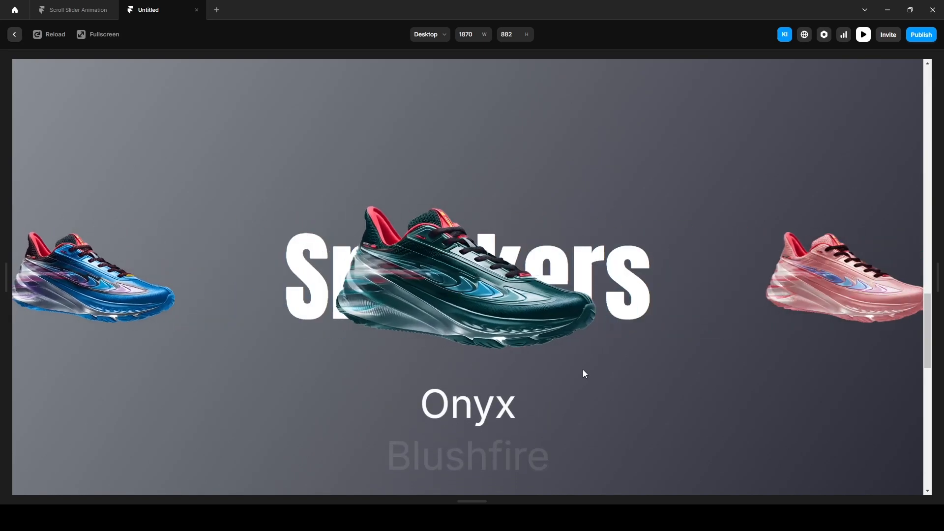
scroll(584, 374, down, 5)
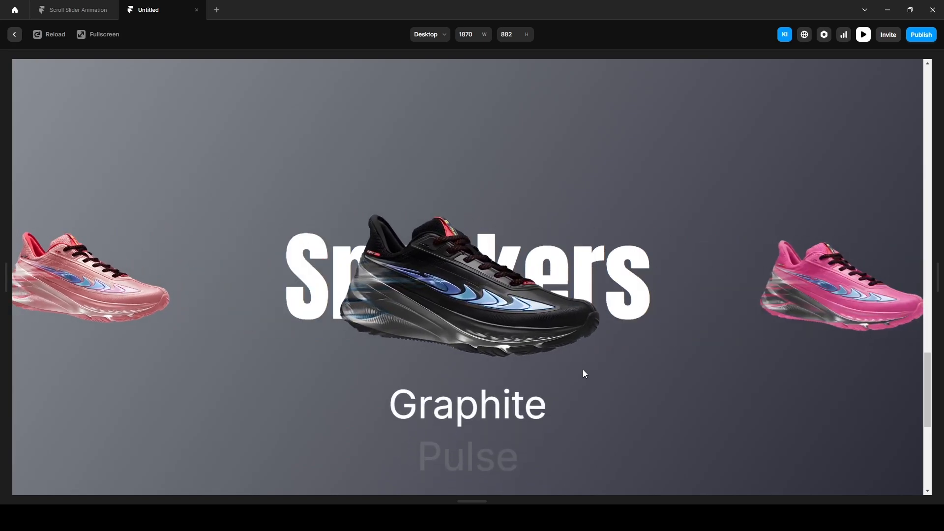
scroll(583, 372, down, 2)
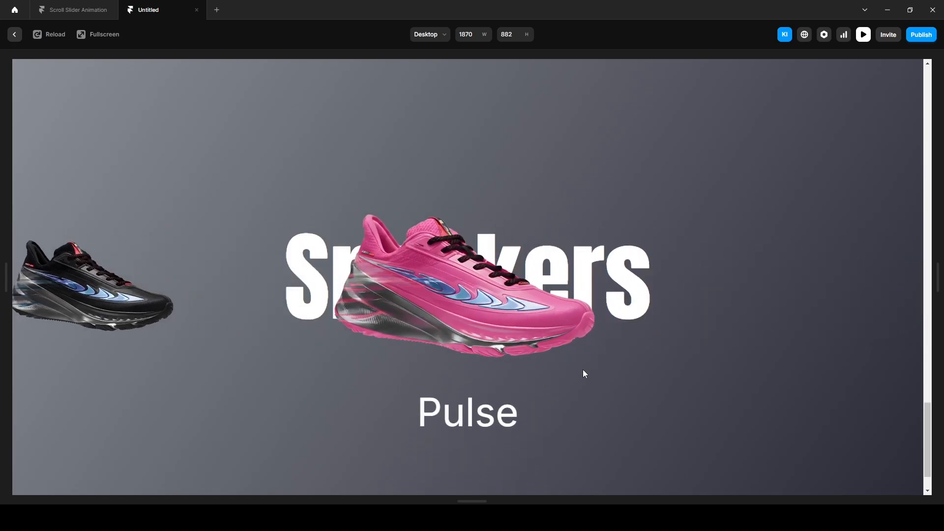
scroll(583, 373, up, 3)
scroll(583, 370, up, 10)
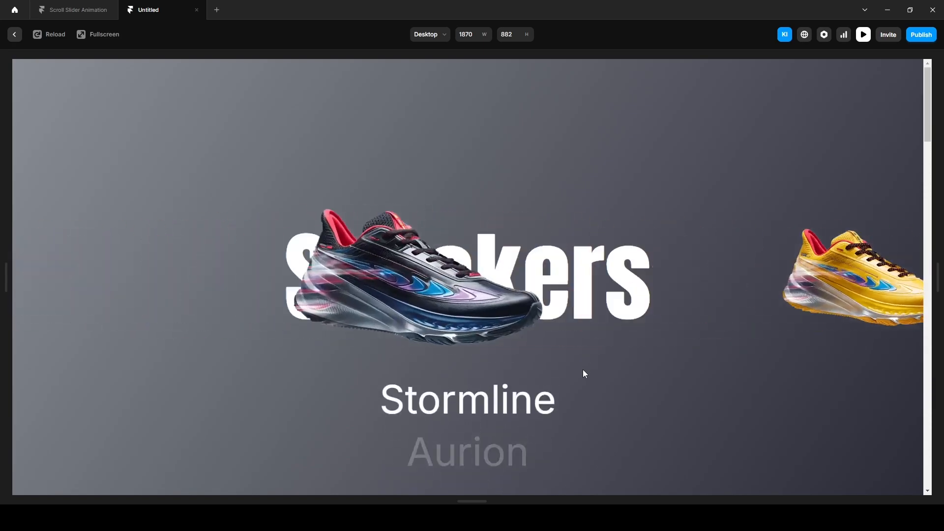
click(14, 34)
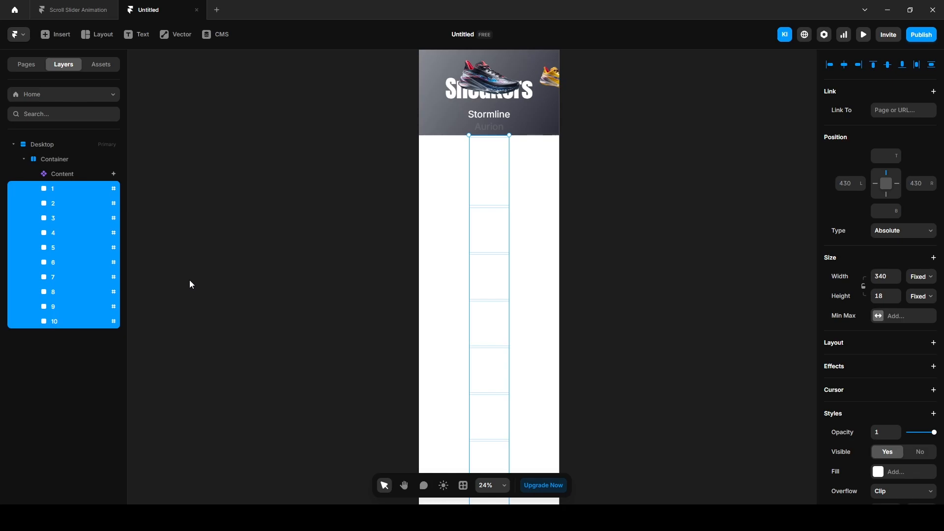
- Preview the page again at the default 1200 px width and check the sneaker transitions while scrolling down and slightly back up
click(864, 34)
scroll(481, 397, down, 3)
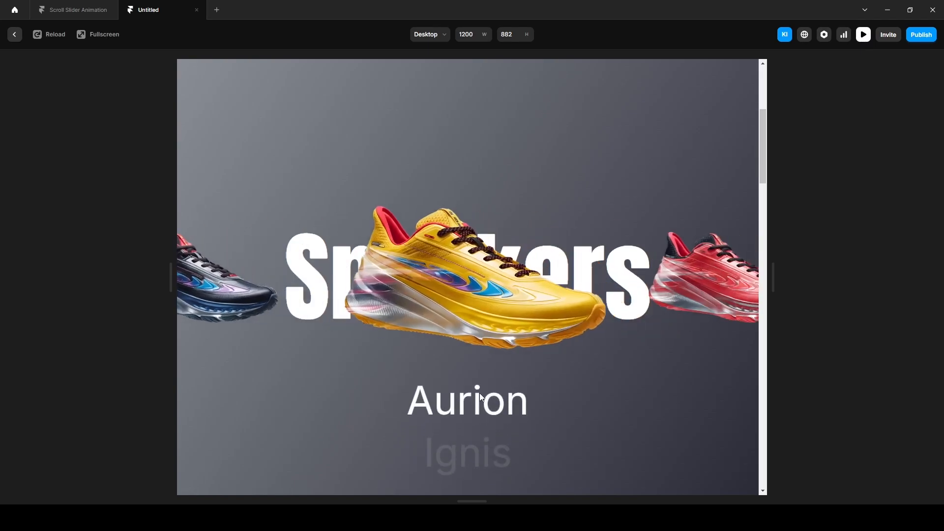
scroll(477, 384, down, 3)
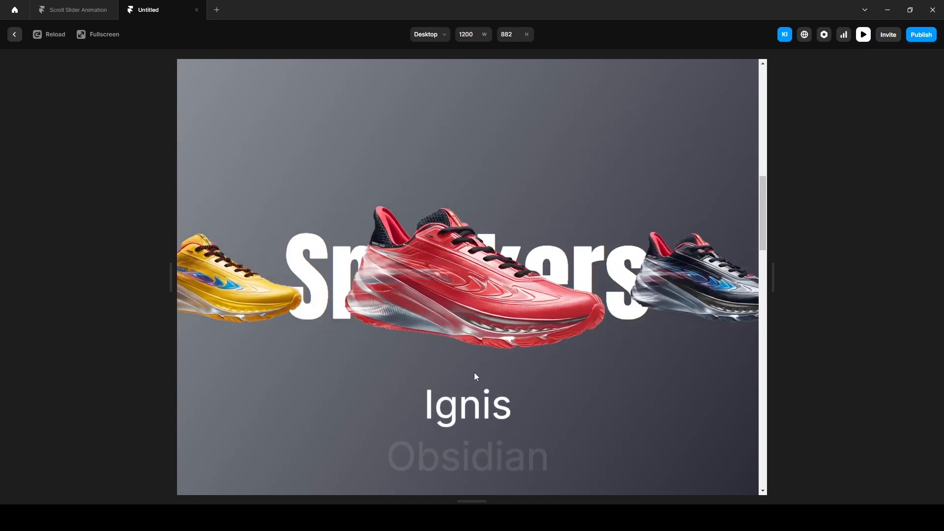
scroll(475, 375, down, 3)
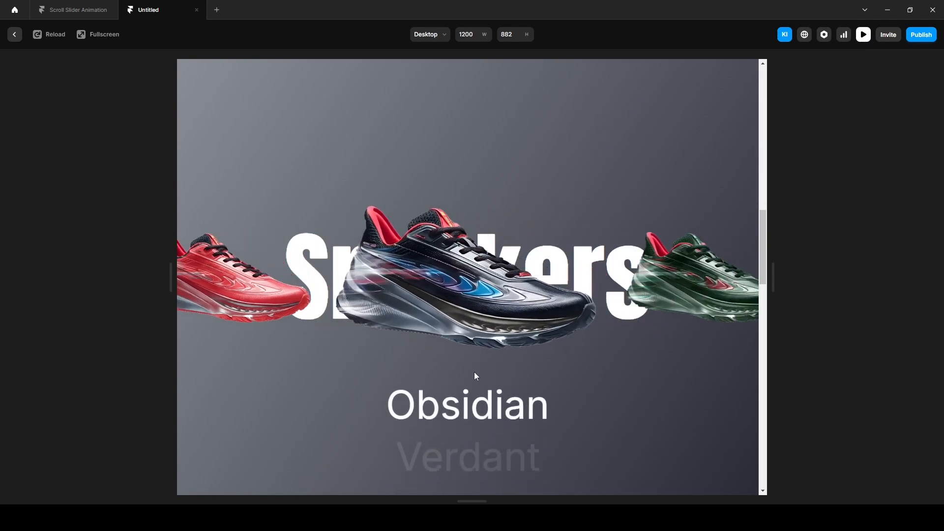
scroll(474, 372, down, 3)
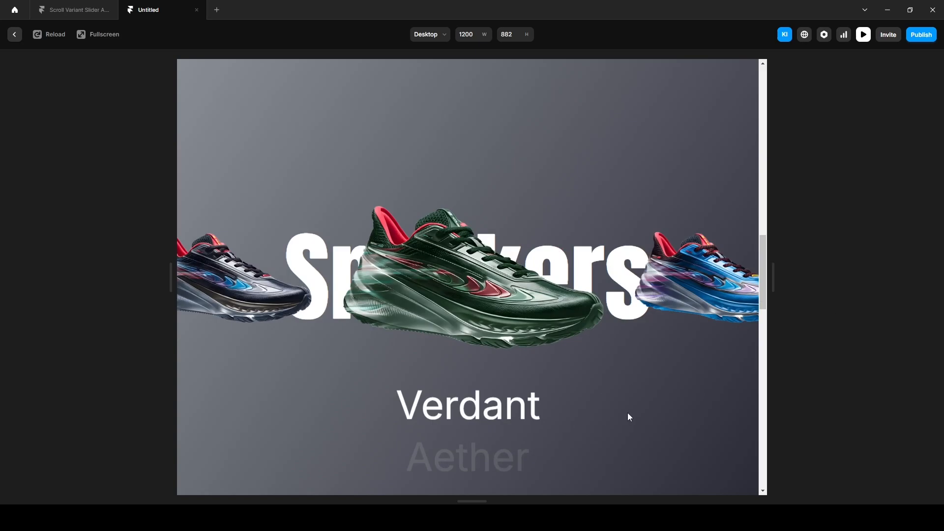
scroll(628, 413, down, 3)
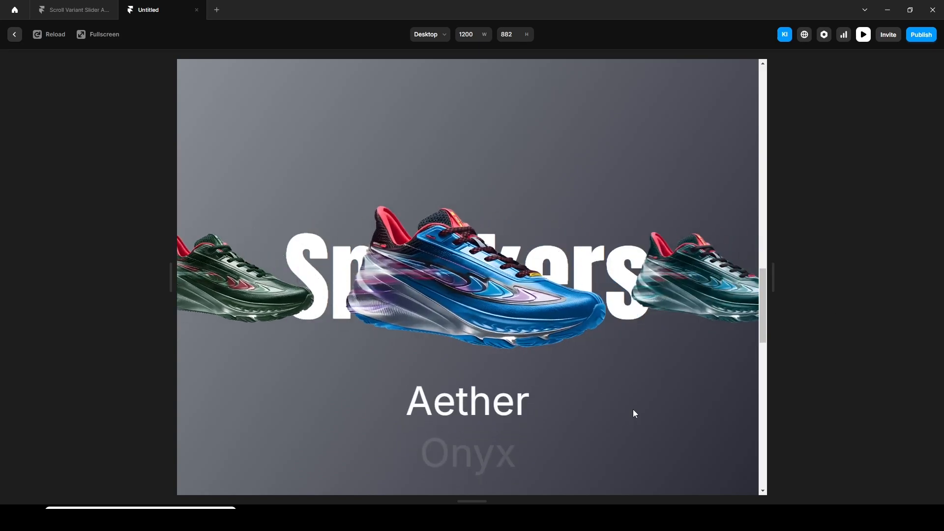
scroll(634, 409, down, 3)
scroll(633, 410, down, 3)
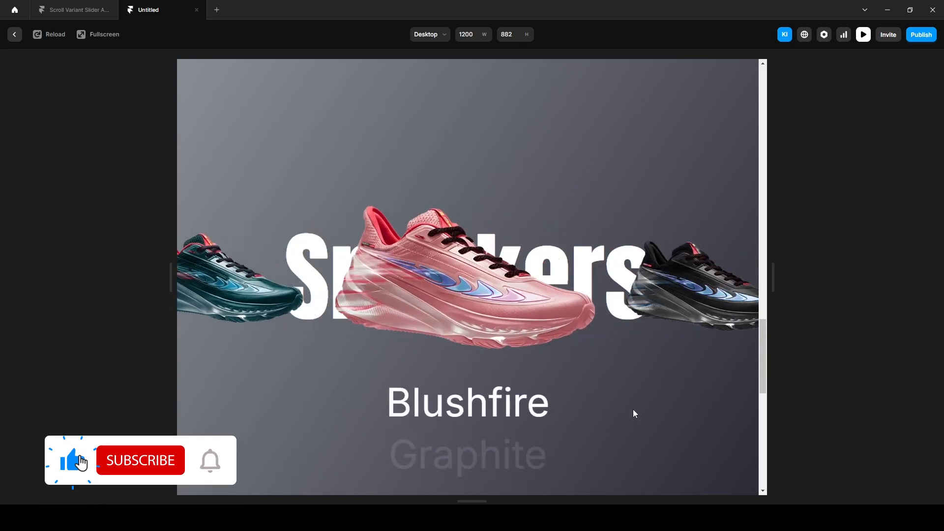
scroll(633, 410, down, 3)
scroll(633, 409, down, 3)
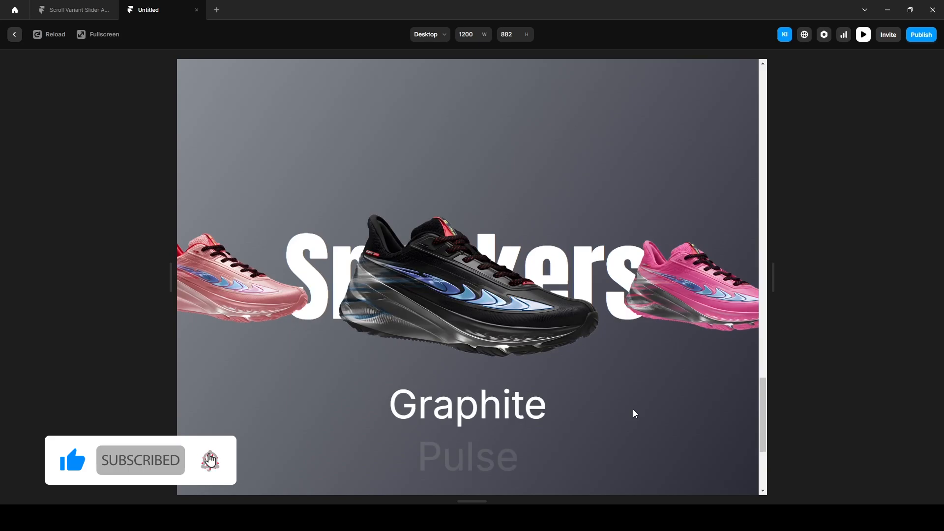
scroll(633, 409, up, 3)
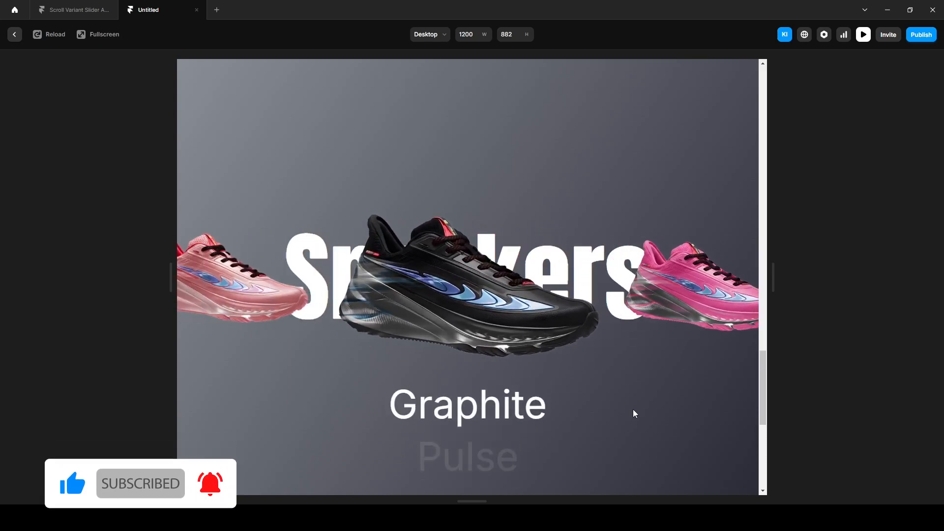